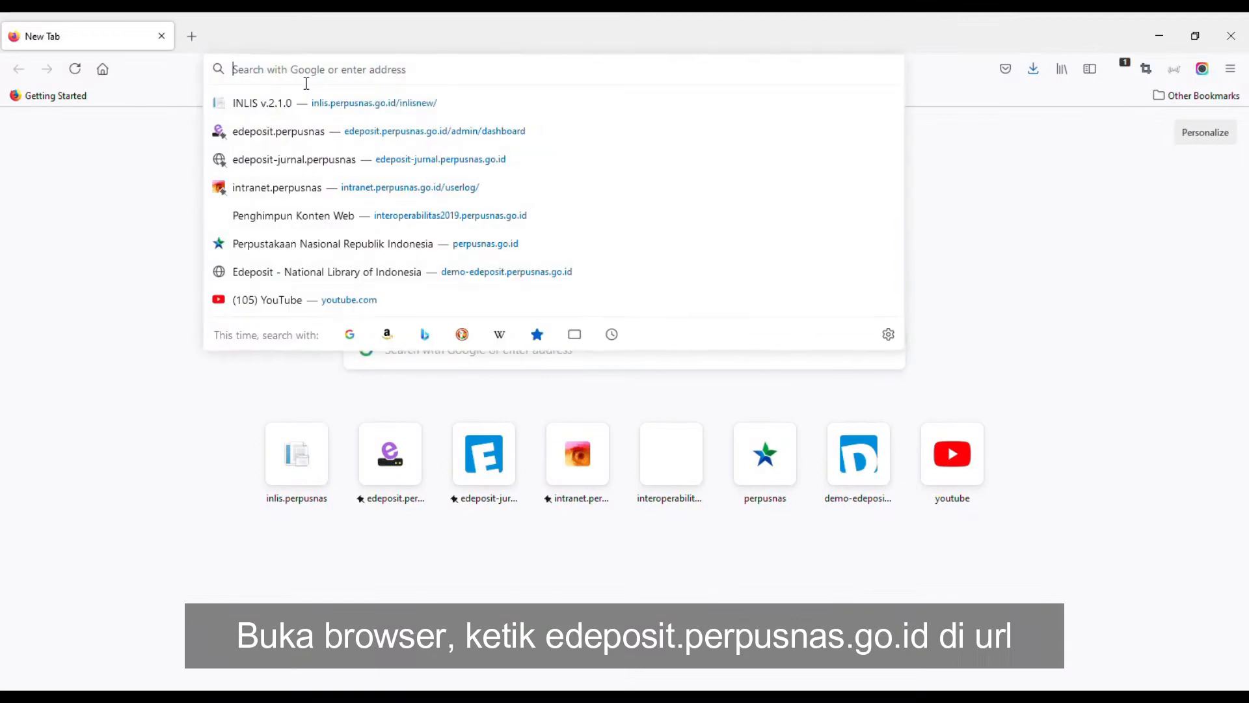
- Open the website edeposit.perpusnas.go.id
type("edeposit")
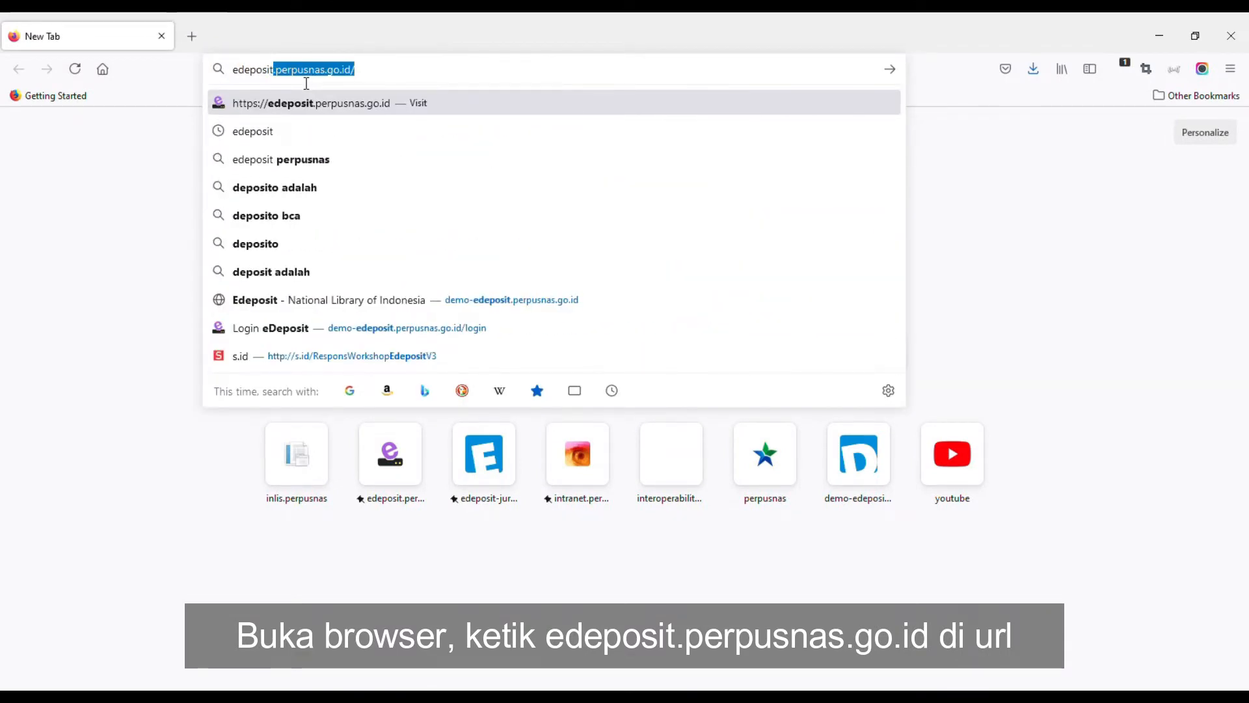
type(".perpusn")
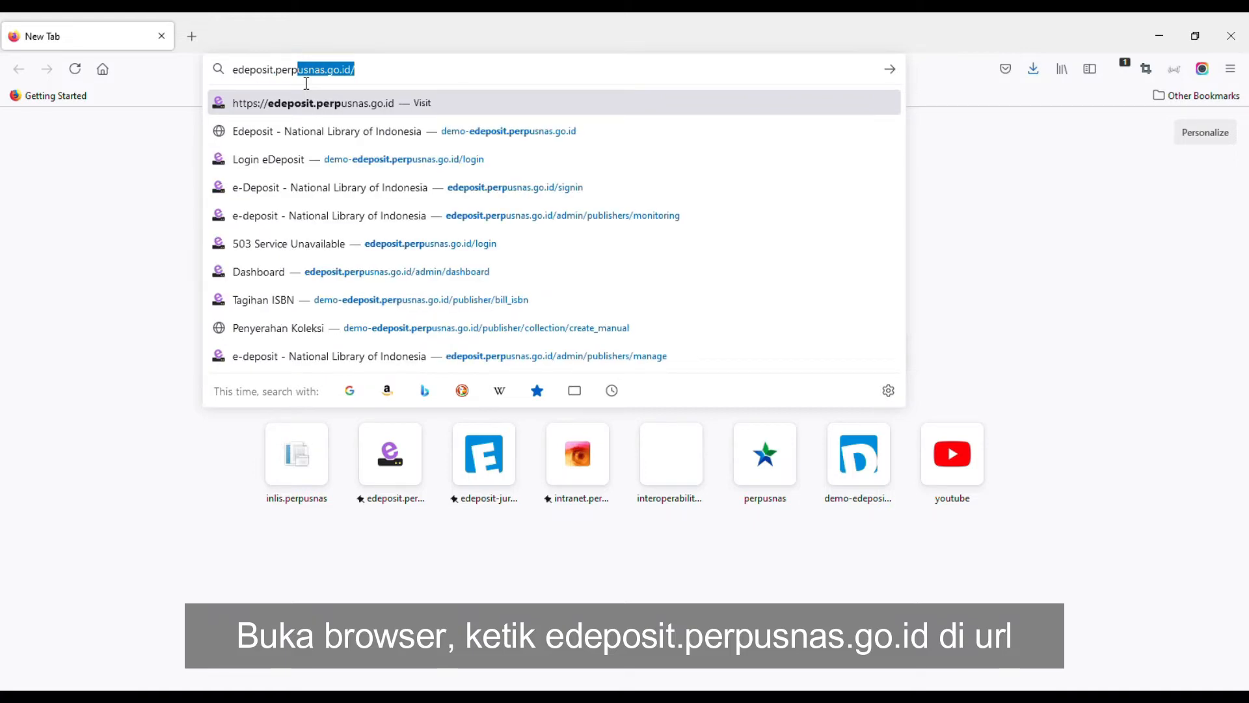
type("as.go.i")
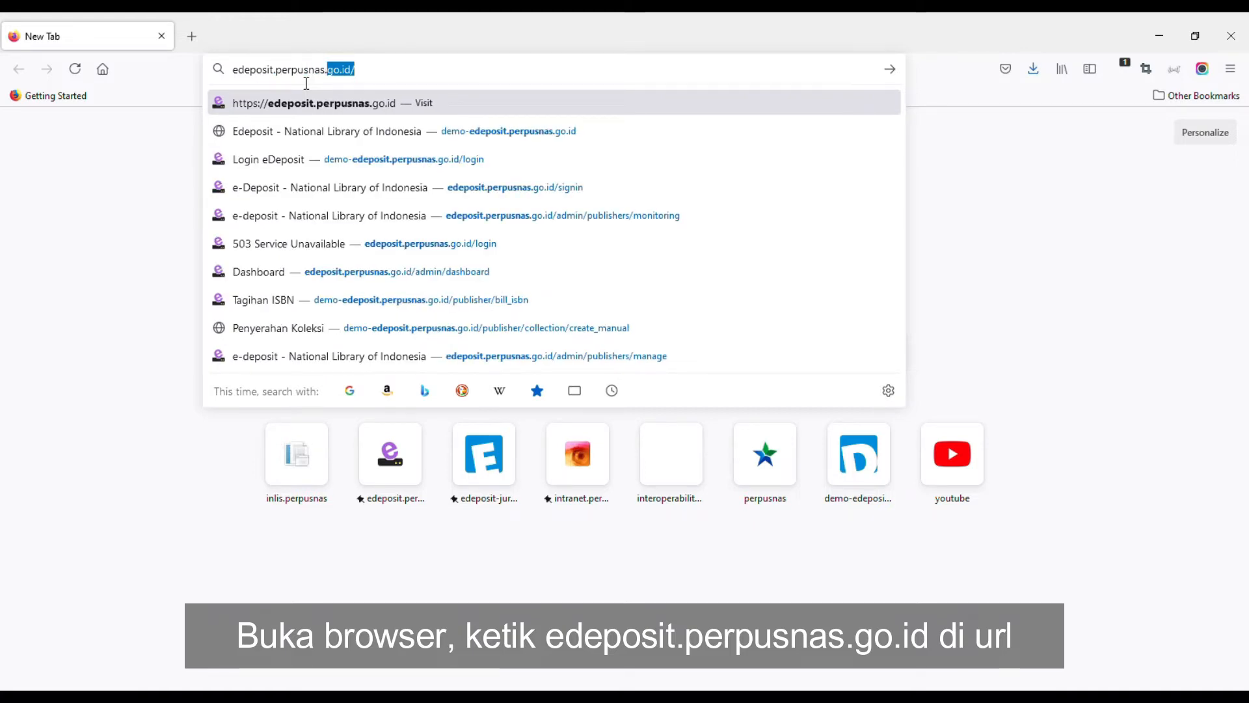
type("d")
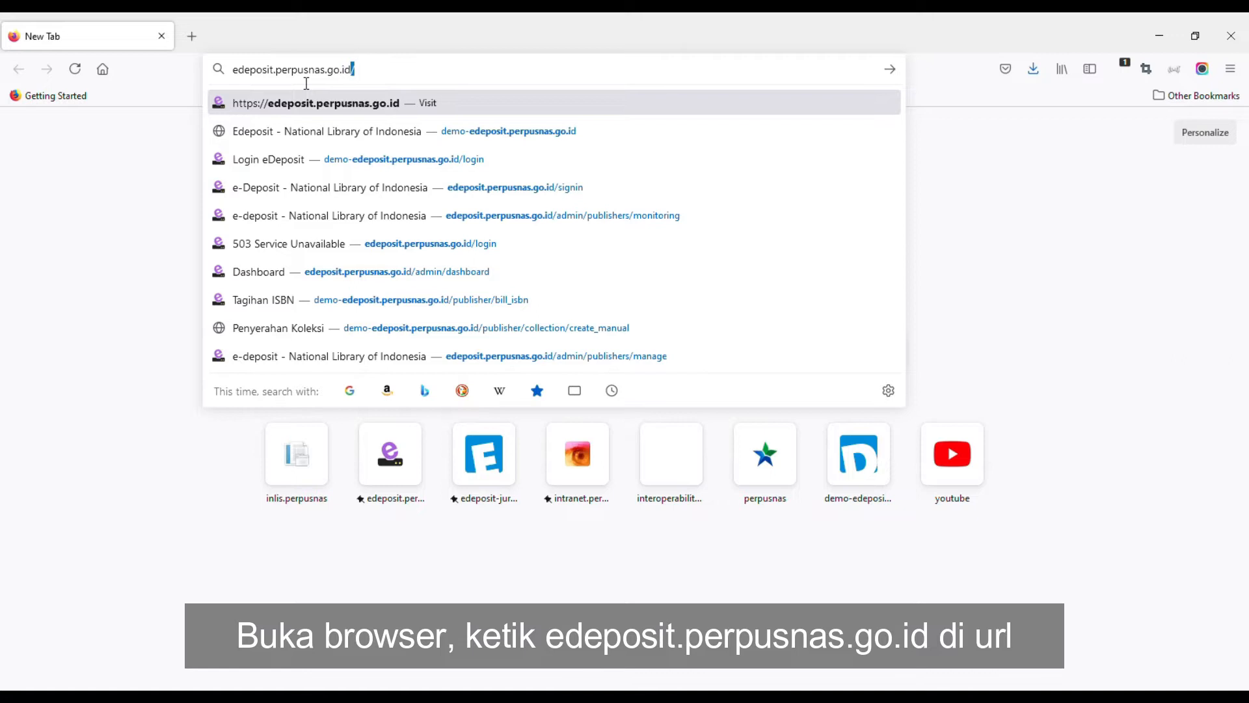
key("Return")
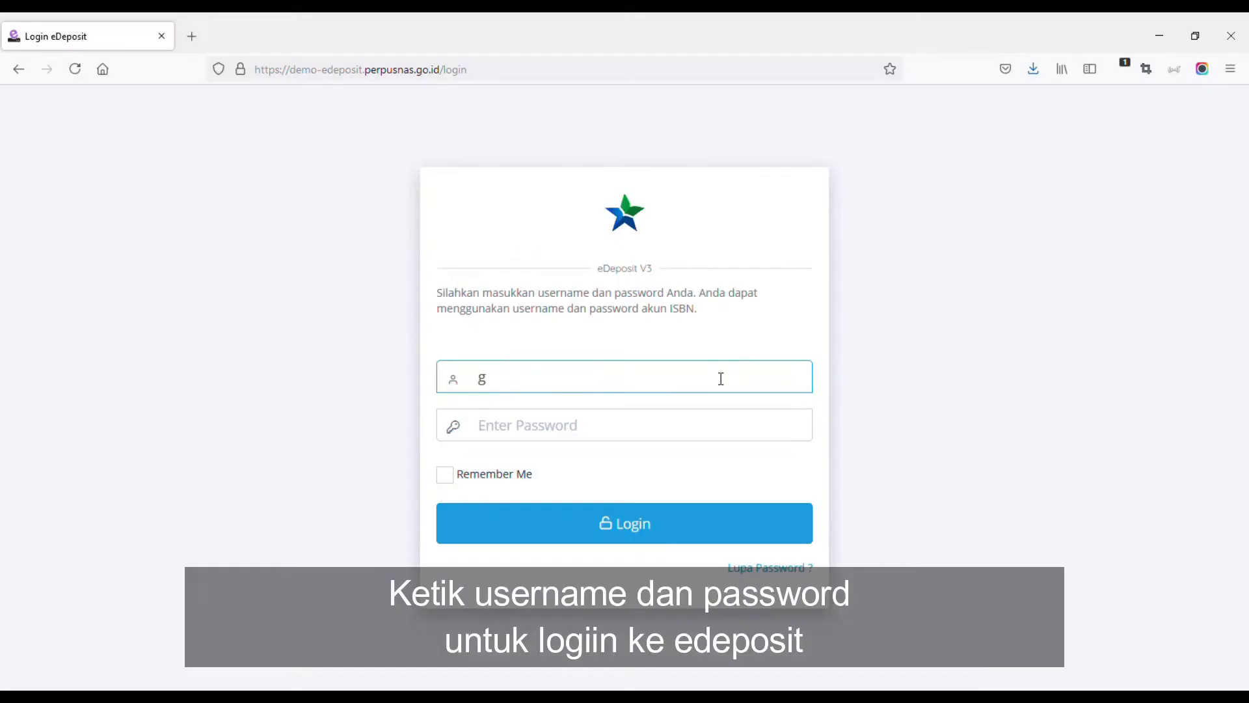
- Log in to eDeposit with the publisher account's username and password
type("rasindo")
left_click(657, 440)
type("•••••")
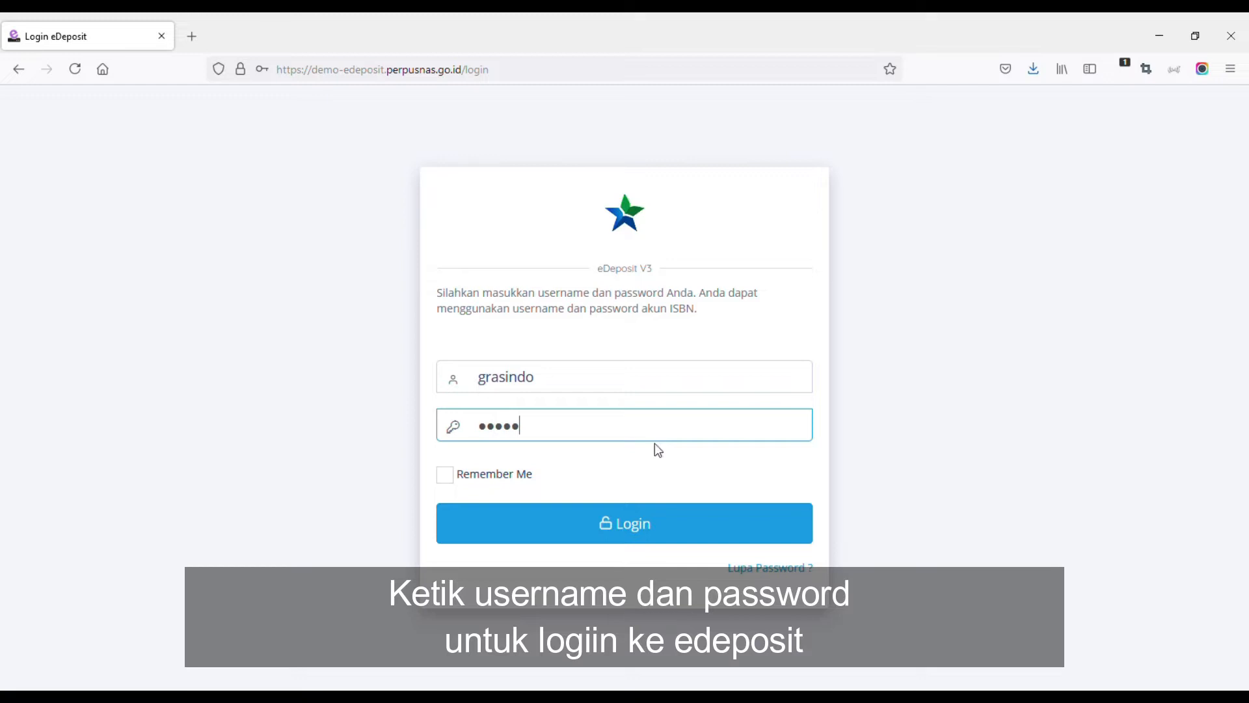
left_click(708, 527)
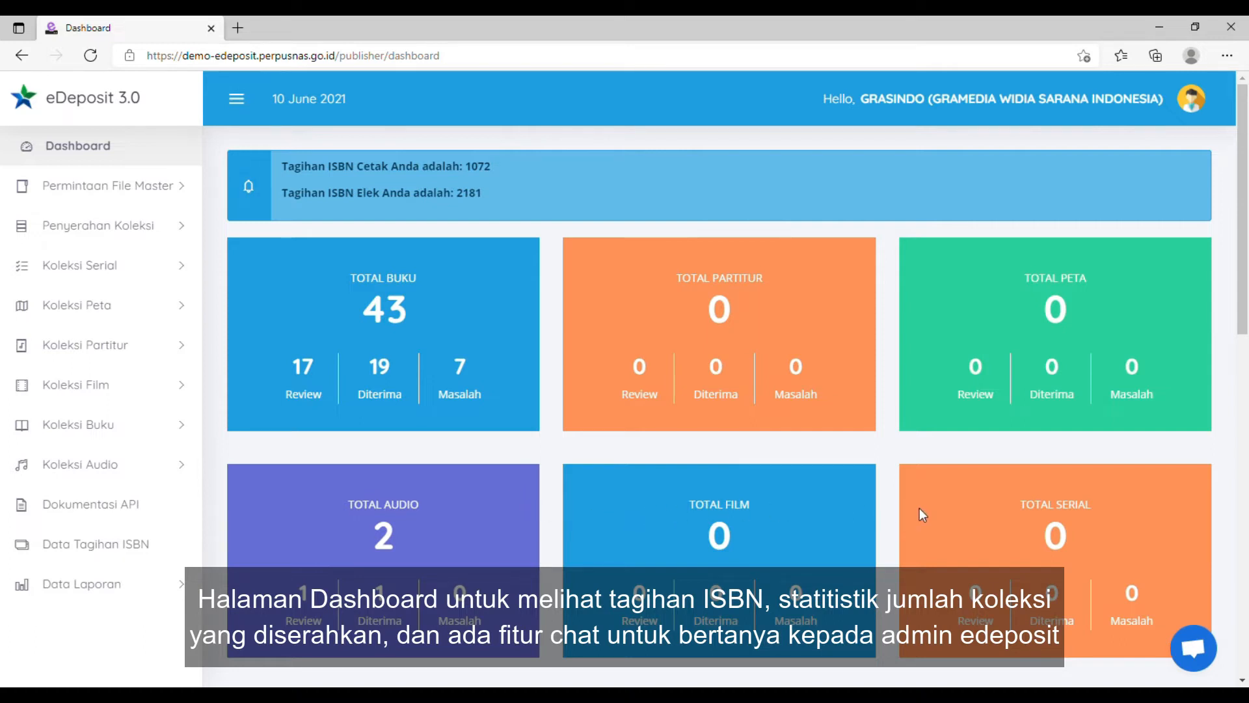
- Review the collection statistics and charts on the dashboard, and view the support chat before closing it
scroll(919, 509, "down", 4)
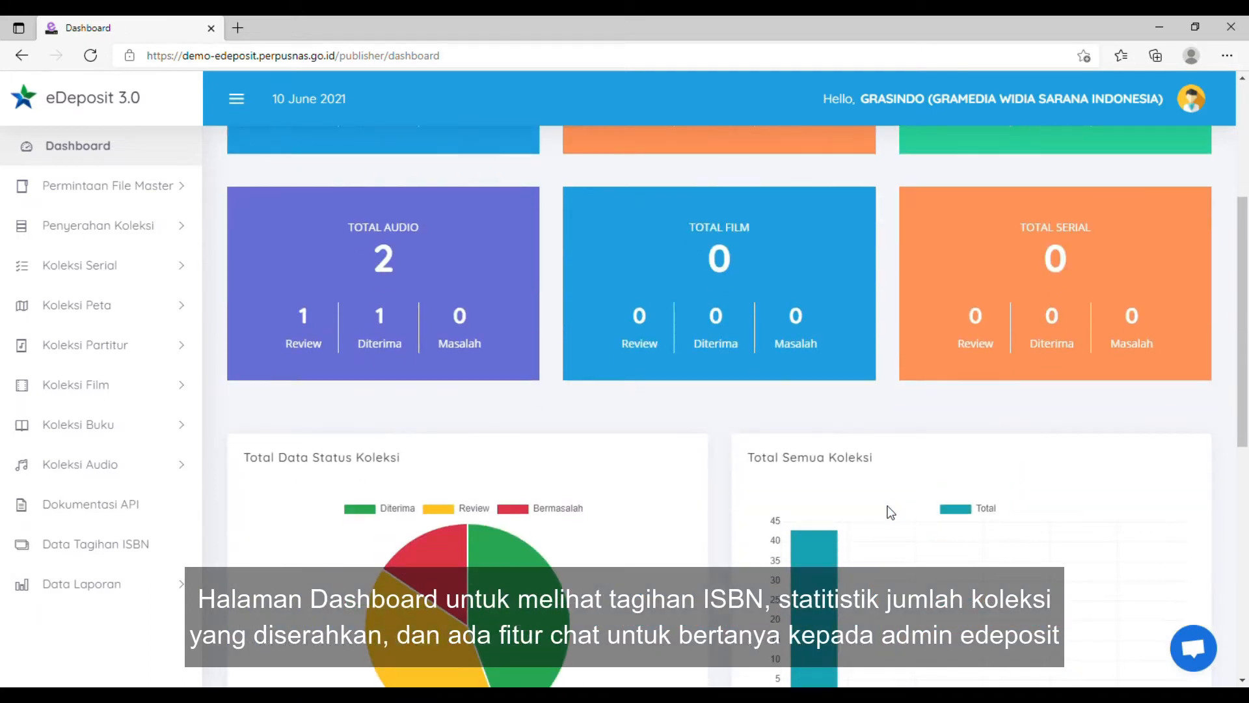
scroll(748, 508, "down", 1)
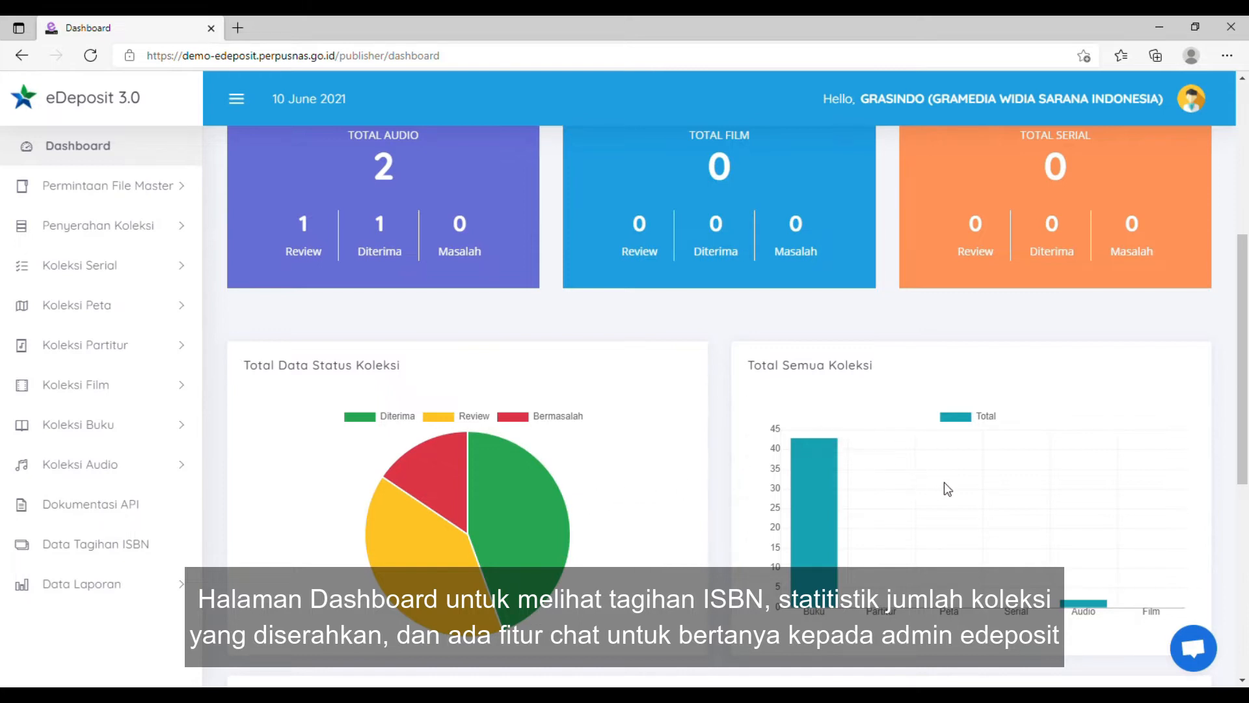
left_click(1216, 653)
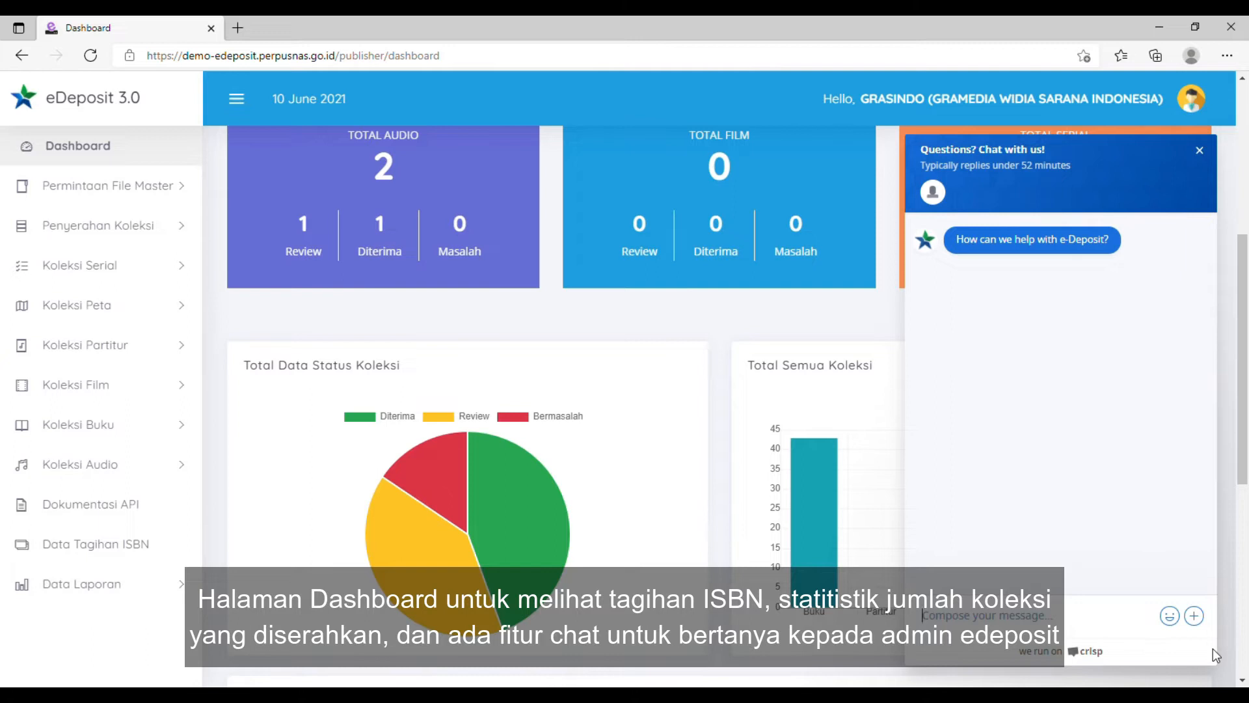
left_click(1200, 151)
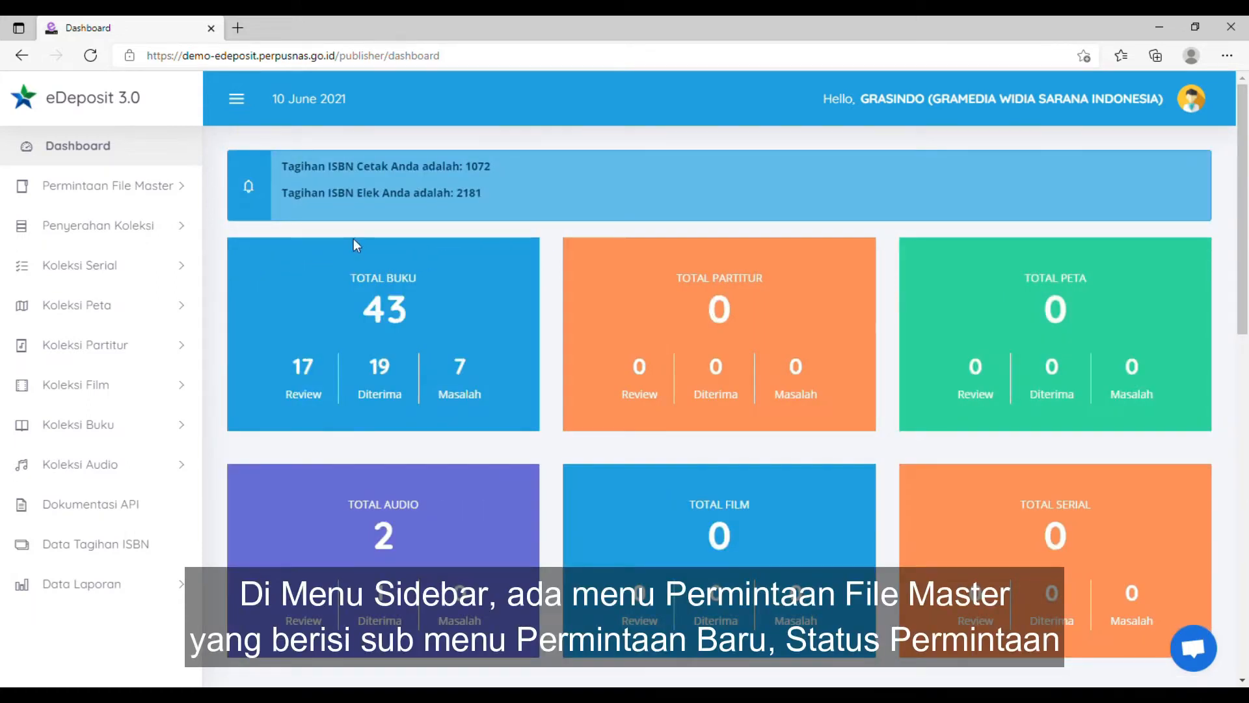
- Examine the options available under Permintaan File Master and Penyerahan Koleksi, collapsing each after viewing
left_click(185, 194)
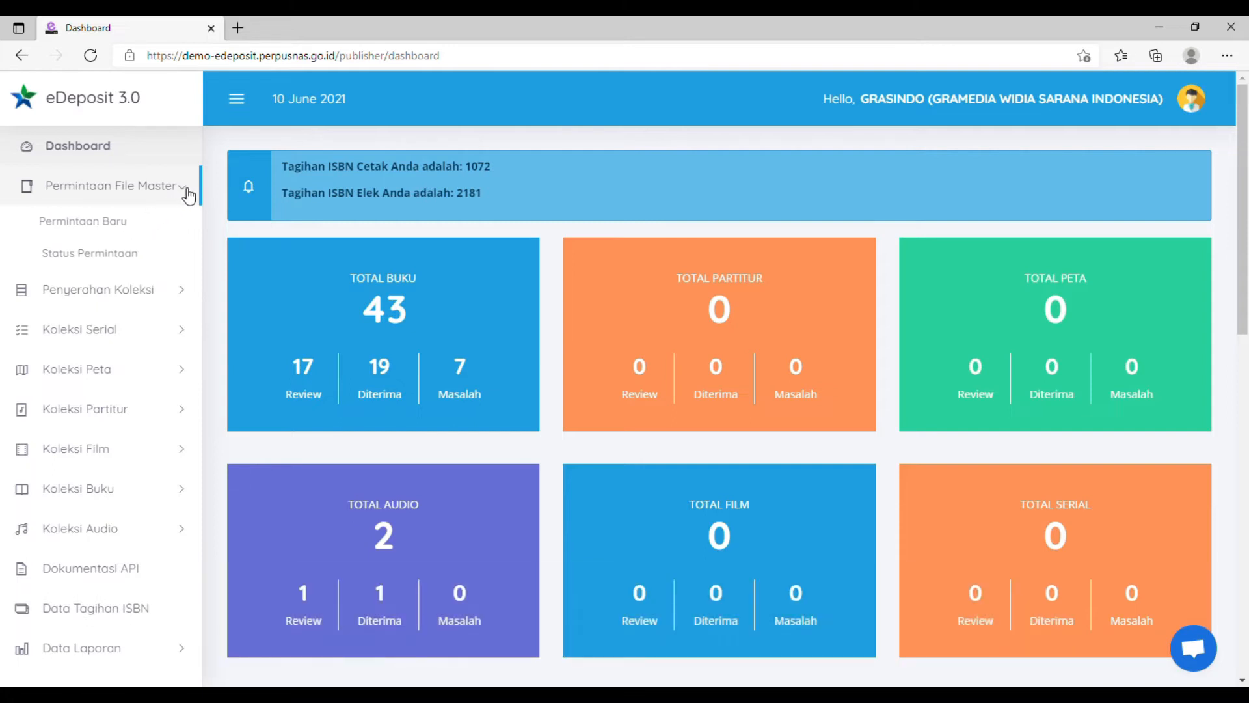
left_click(188, 195)
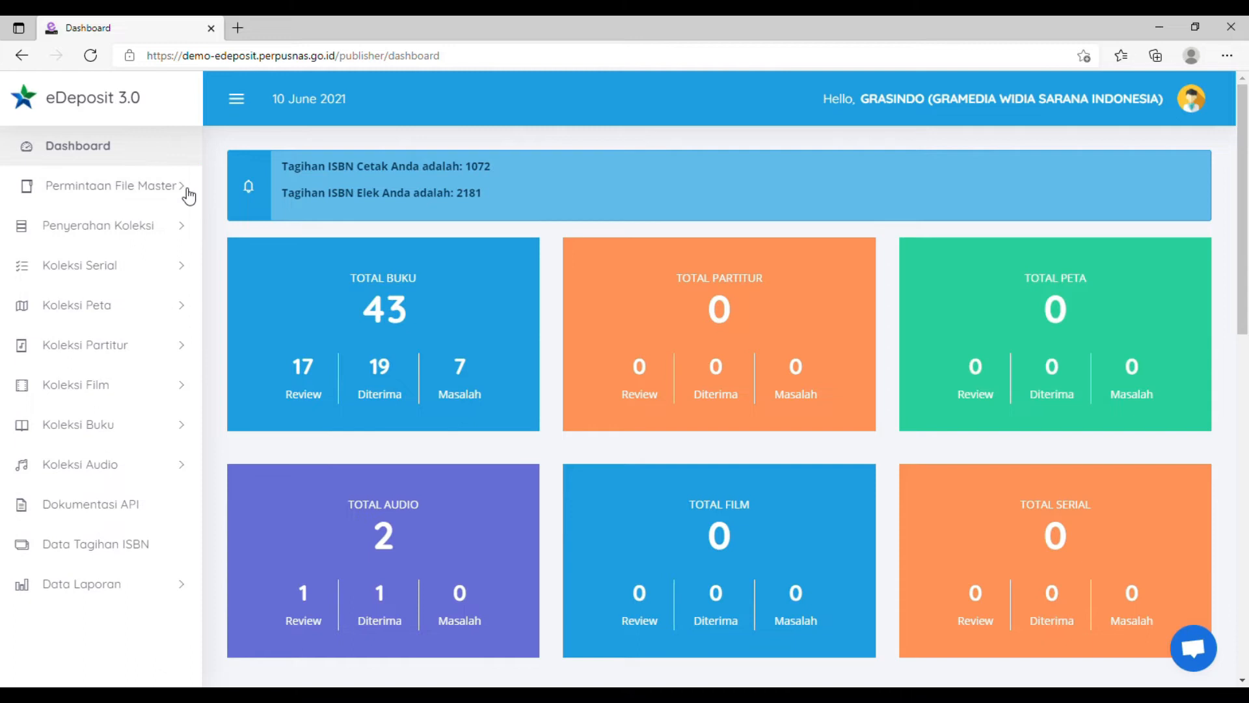
left_click(188, 229)
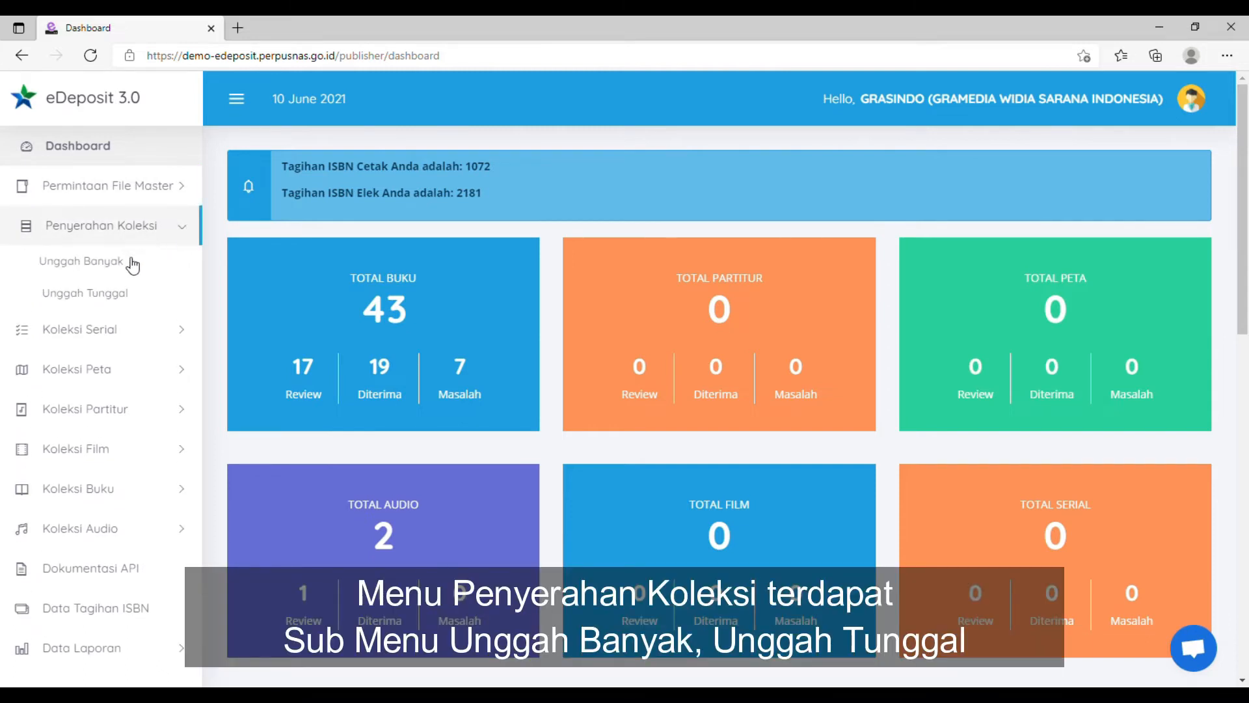
left_click(190, 235)
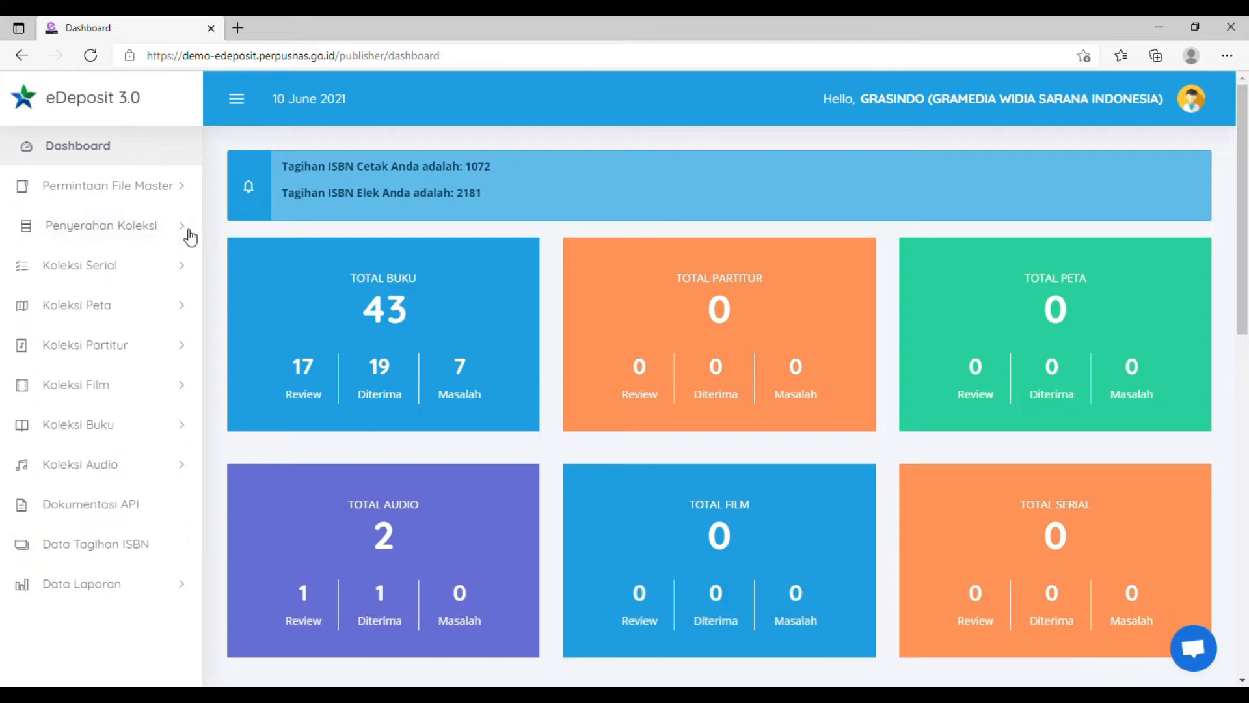
- Examine the status options for the Koleksi Serial, Koleksi Peta and Koleksi Partitur sections, collapsing each after viewing
left_click(184, 271)
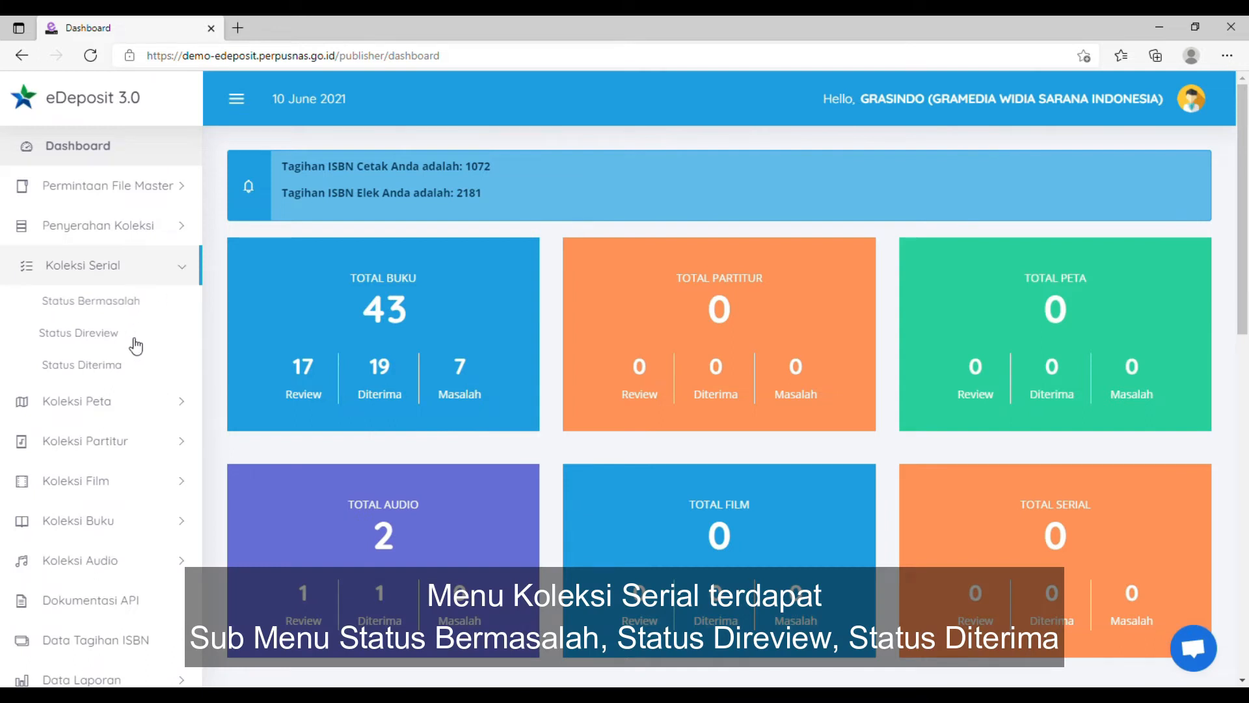
left_click(186, 271)
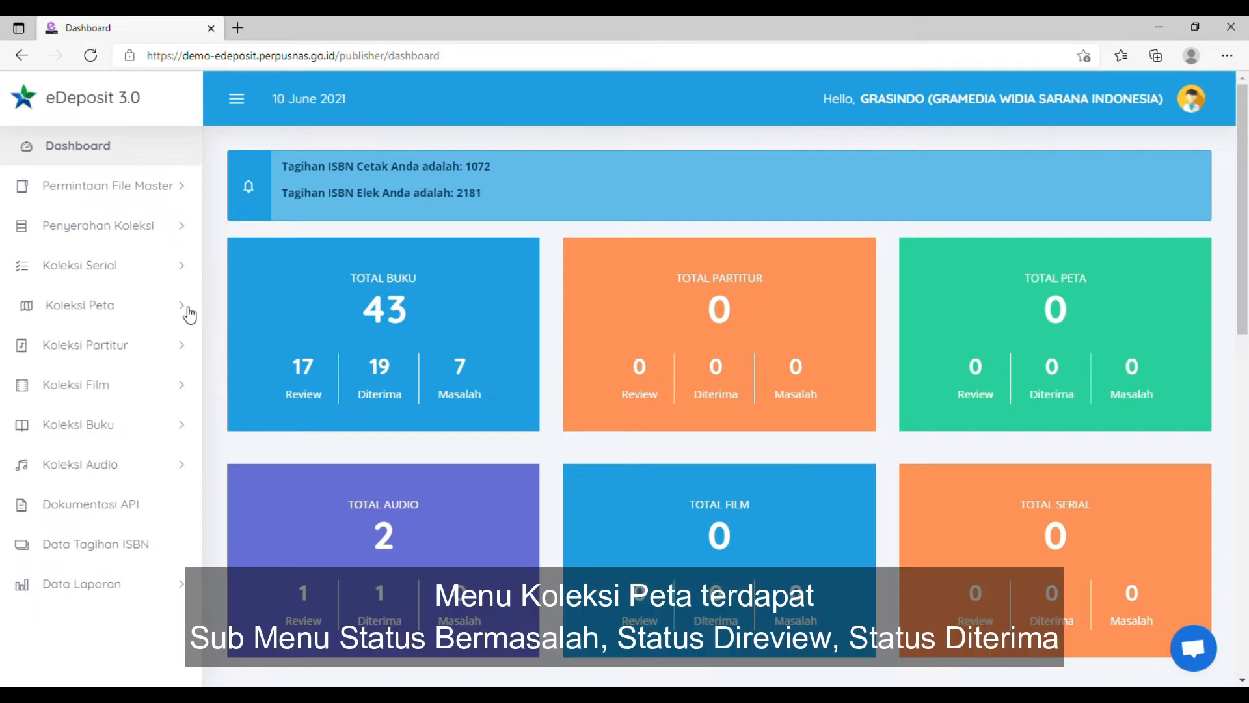
left_click(188, 312)
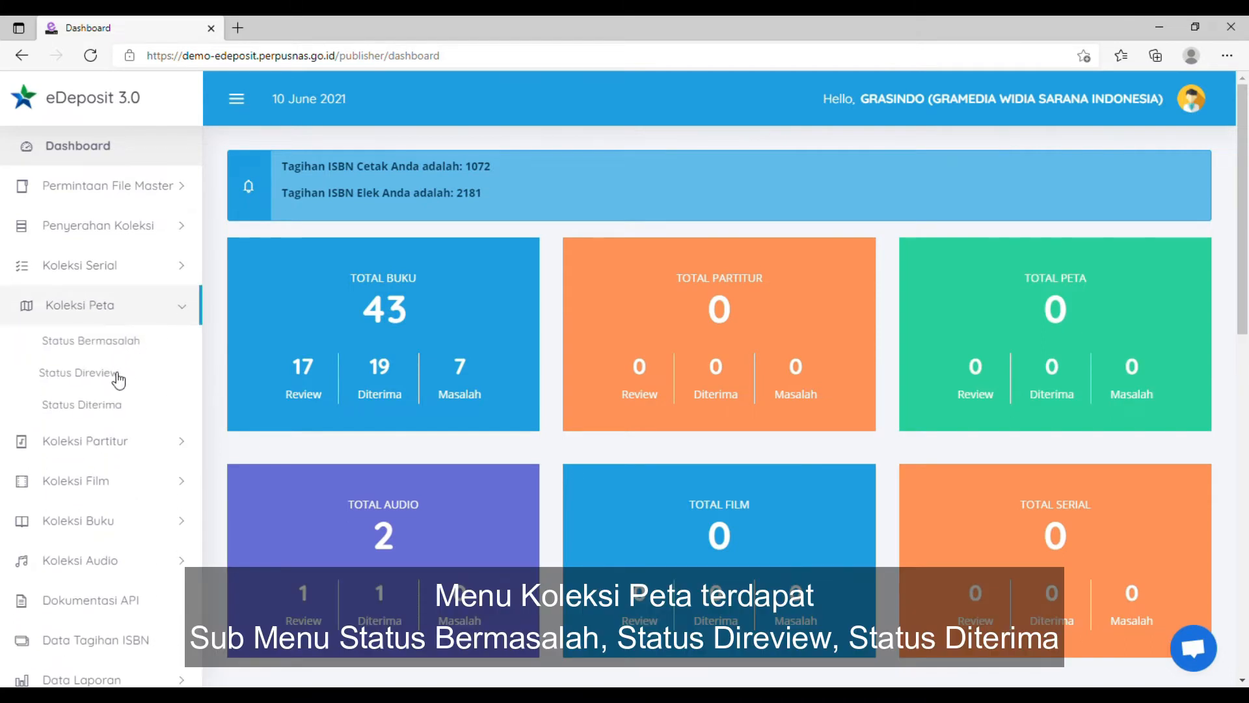
left_click(181, 316)
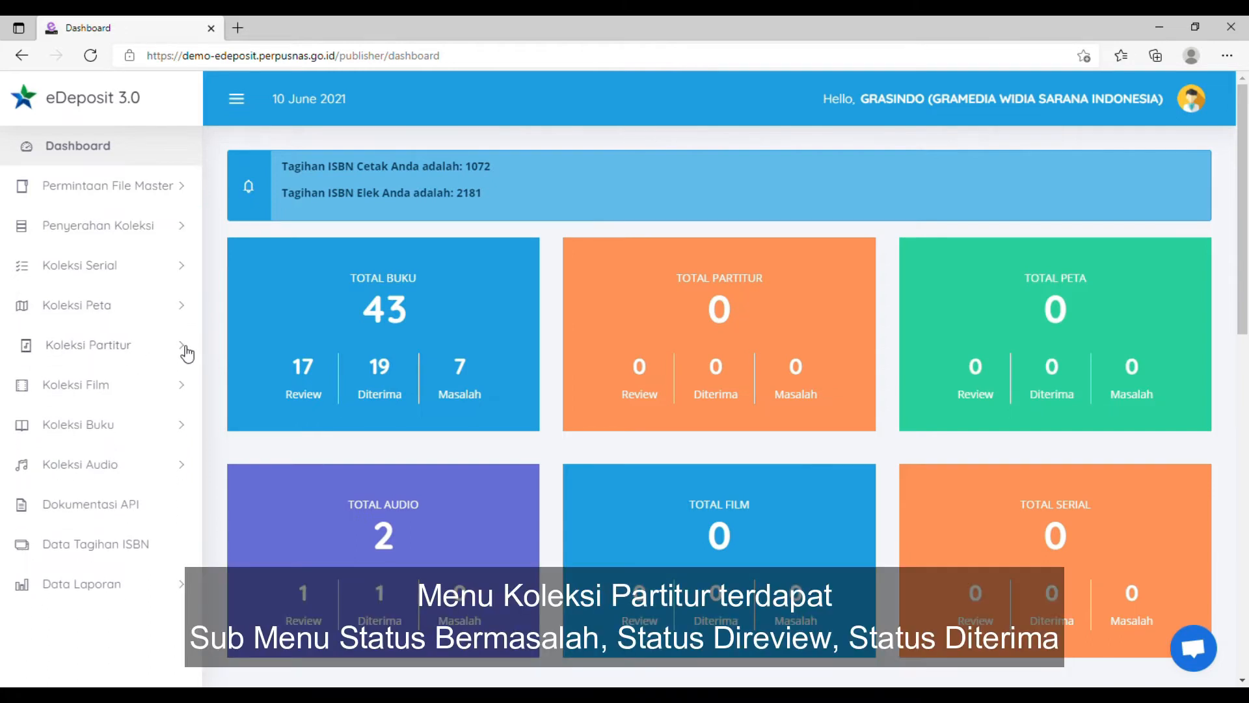
left_click(183, 348)
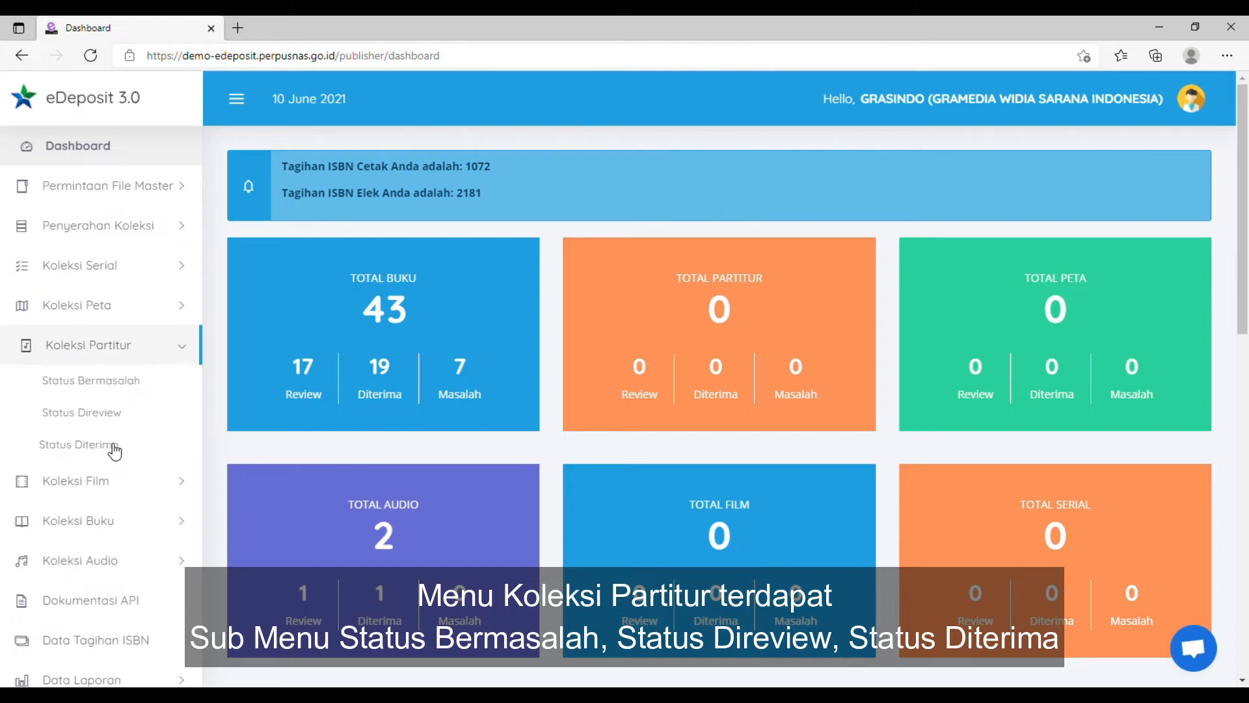
left_click(186, 357)
- Examine the status options for Koleksi Film, Koleksi Buku and Koleksi Audio, and the options under Data Laporan
left_click(185, 394)
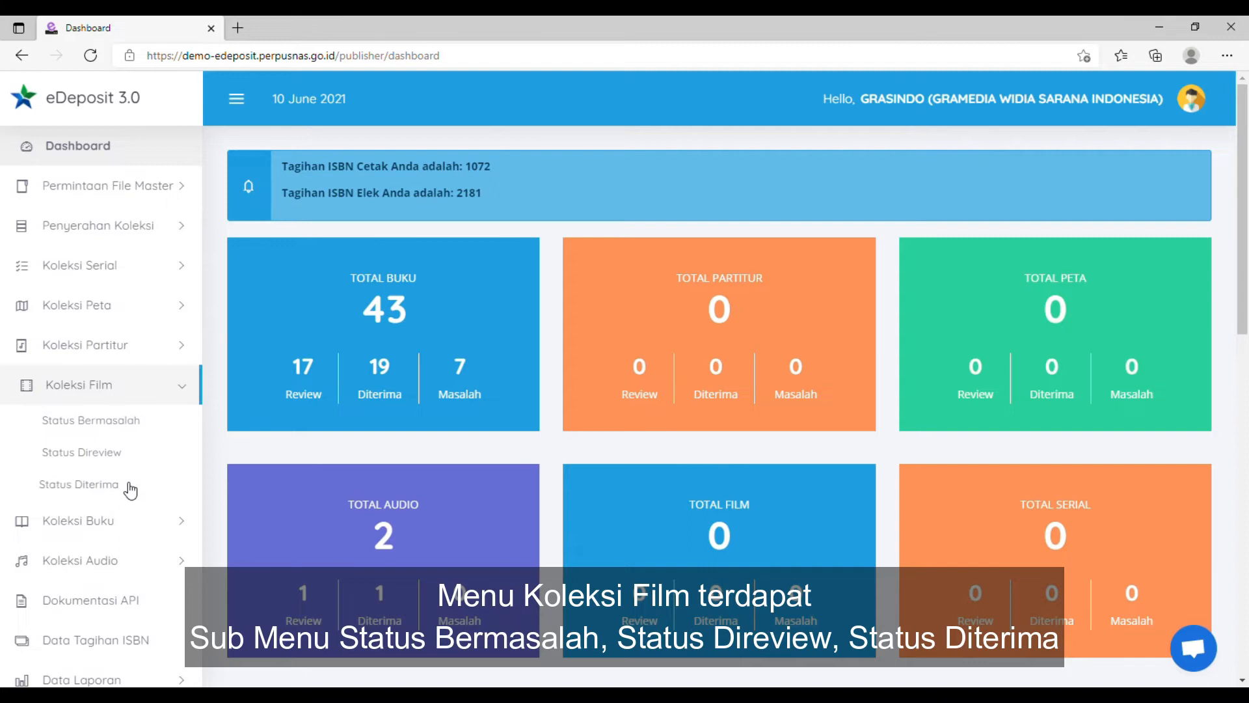
left_click(185, 389)
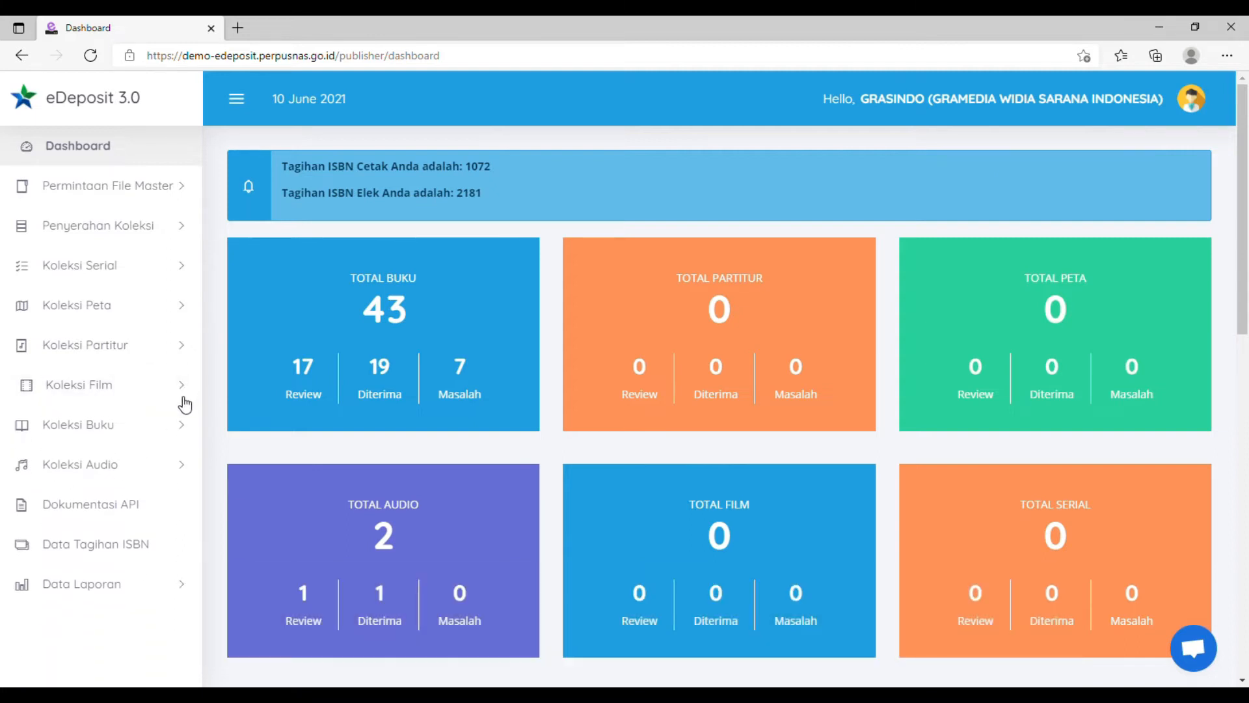
left_click(184, 432)
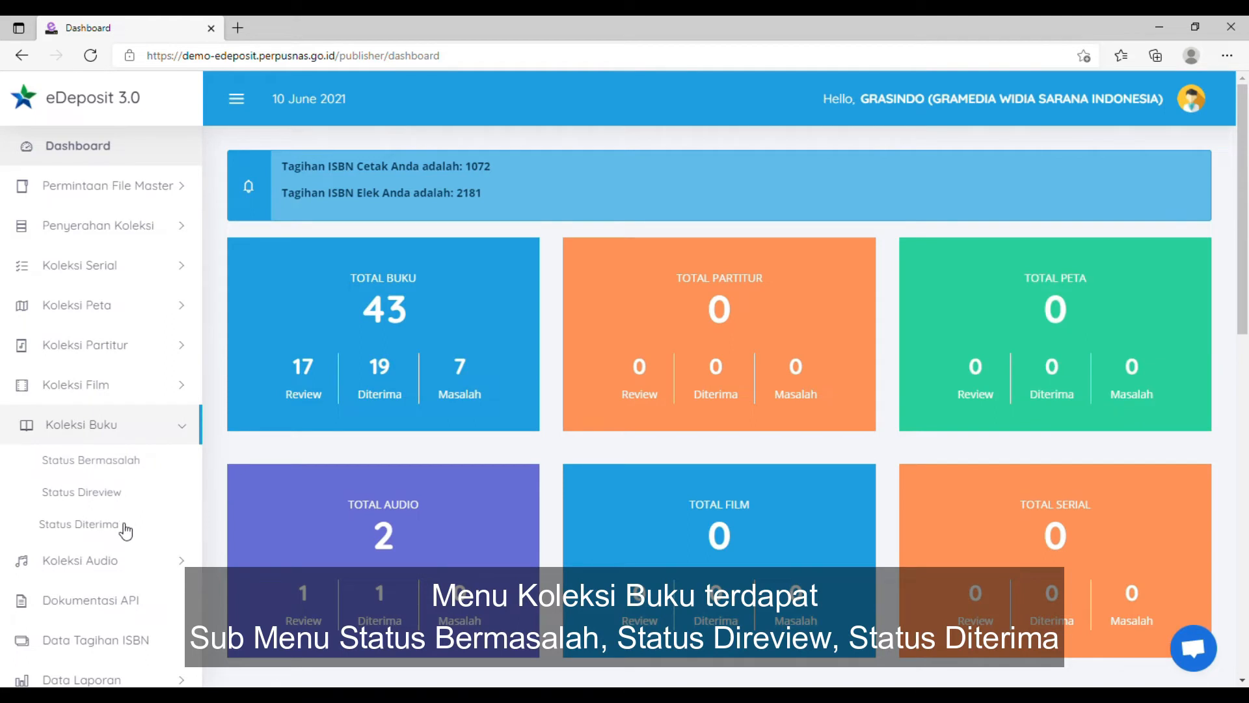
left_click(187, 429)
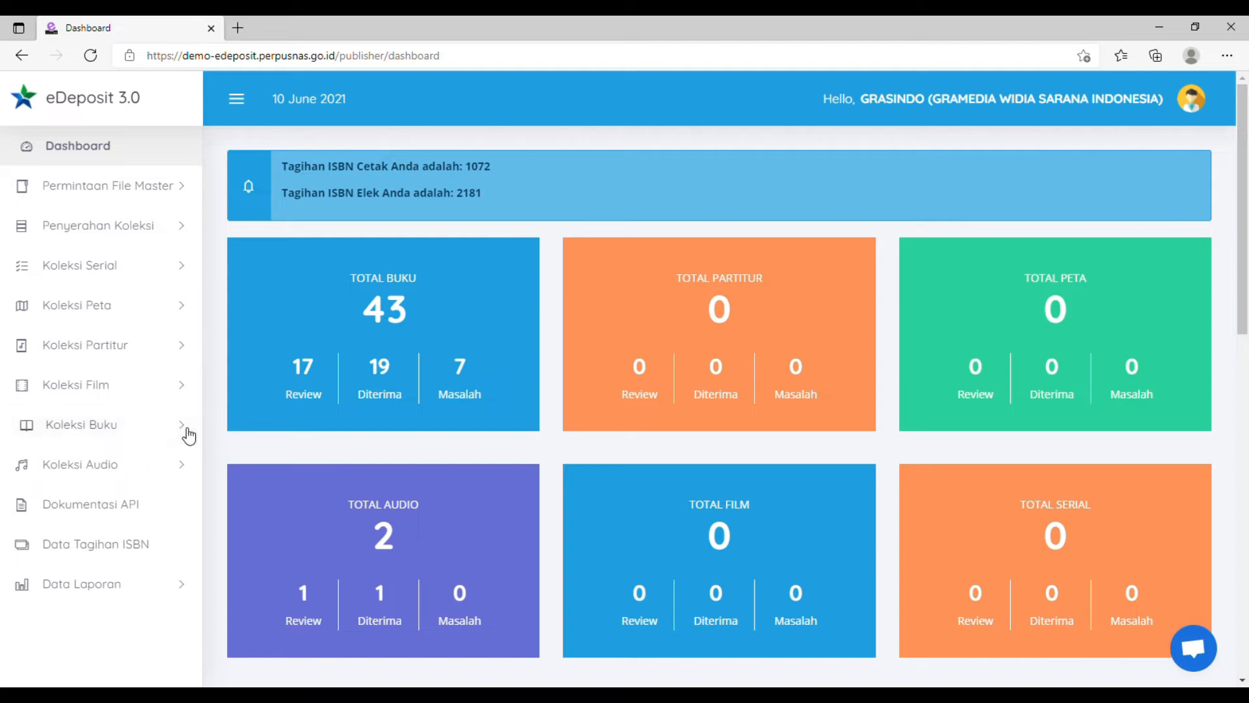
left_click(183, 474)
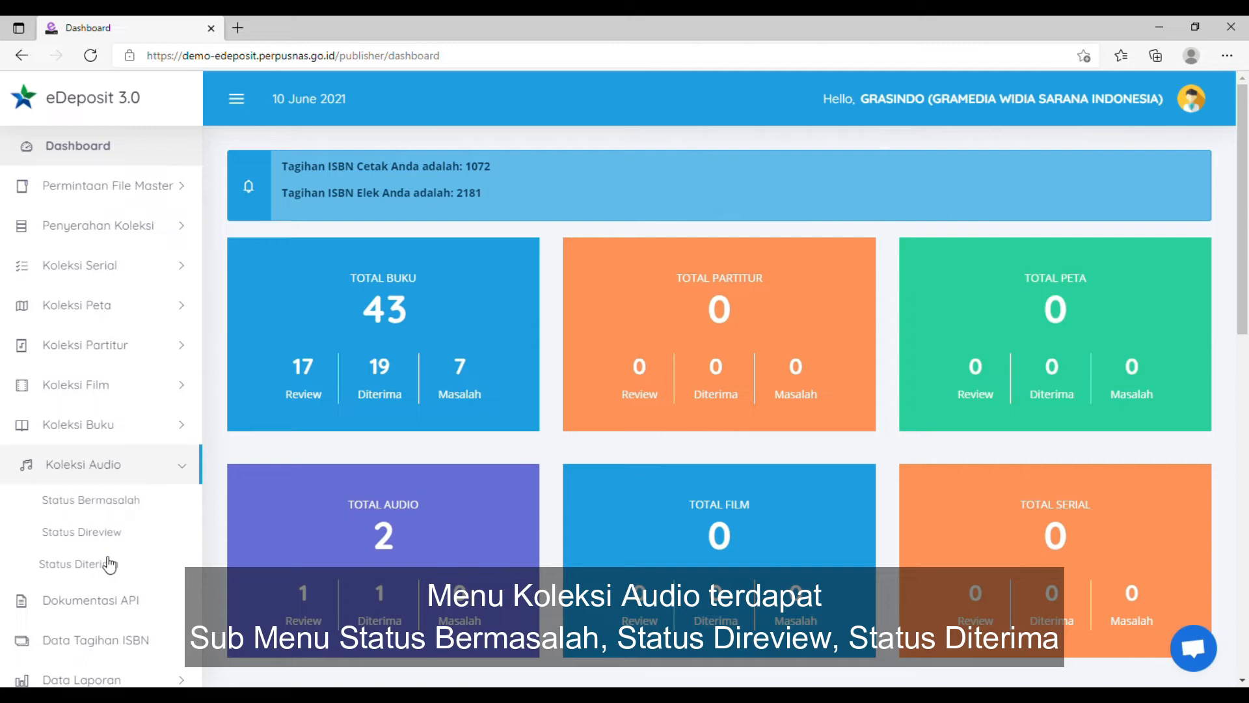
left_click(181, 474)
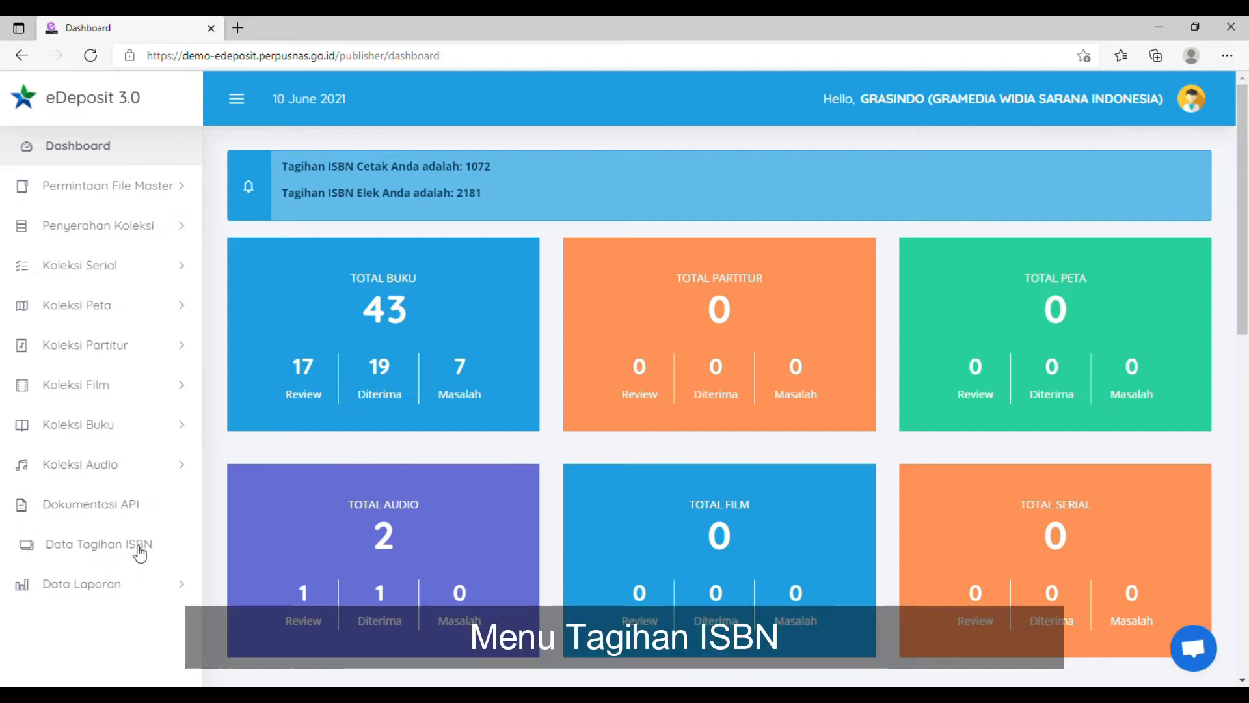
left_click(158, 589)
scroll(158, 589, "down", 3)
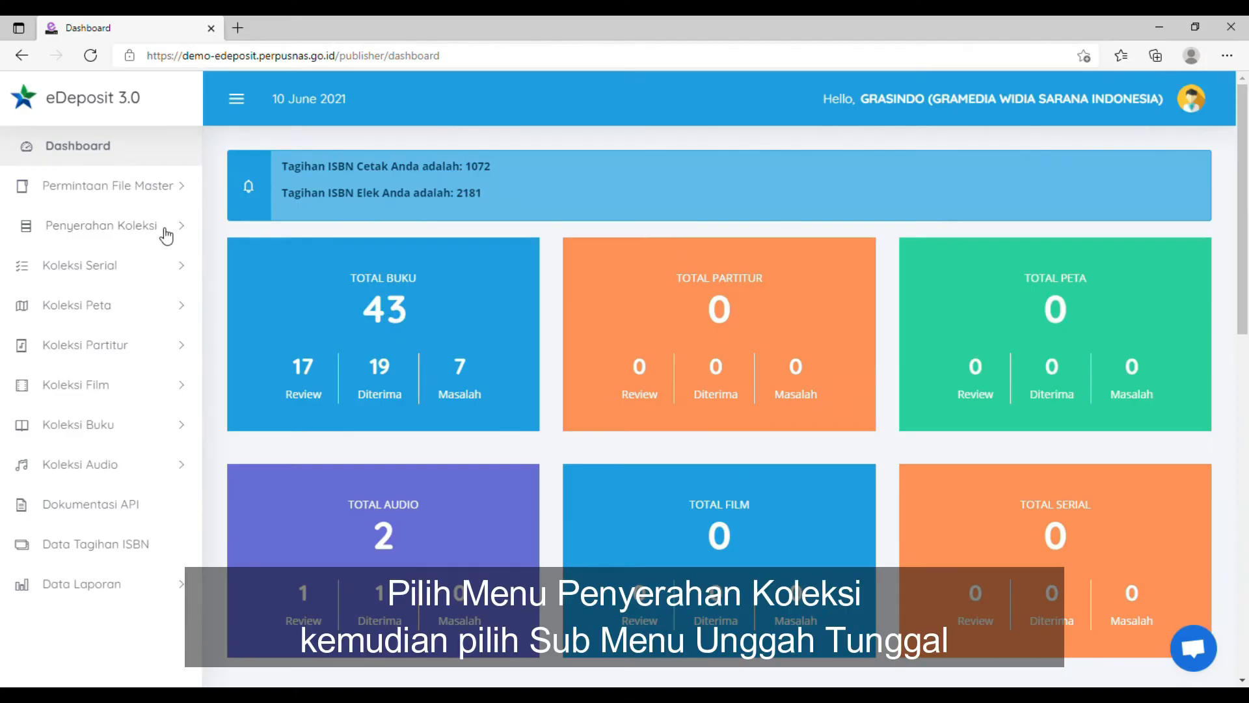
- Start an Unggah Tunggal collection submission with publication type Buku / Buku Berjilid and continue to the publication details
left_click(166, 232)
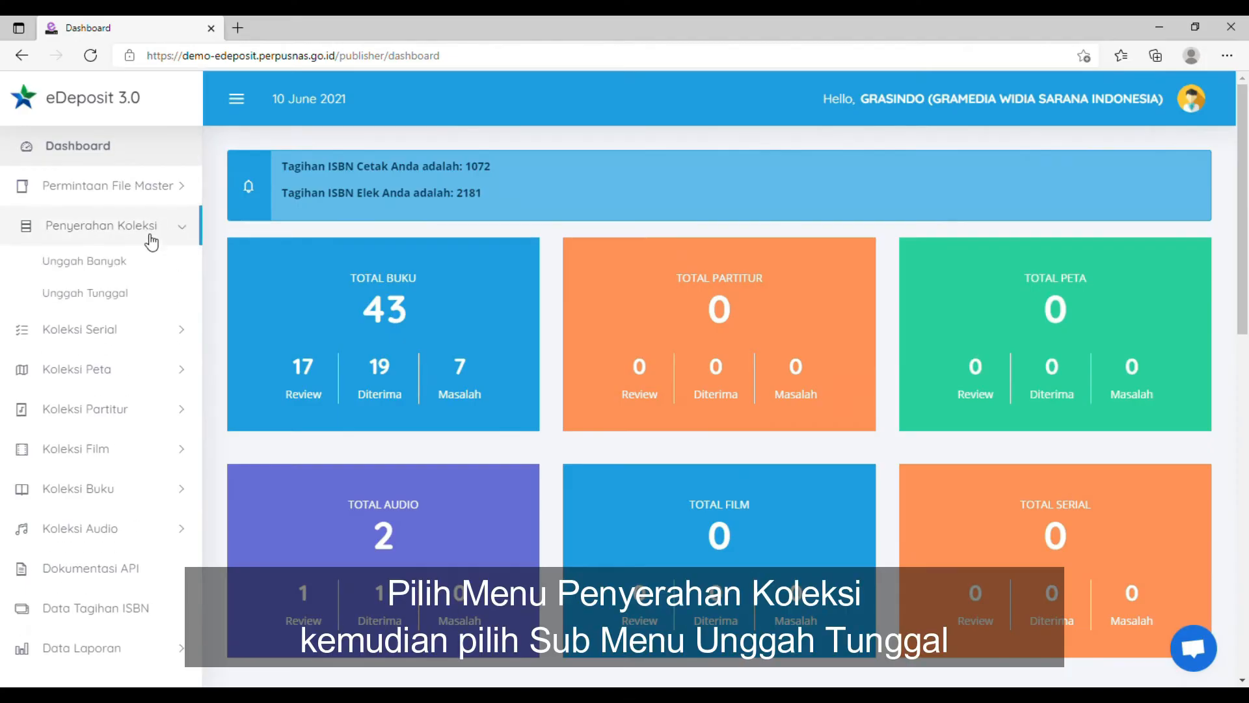
left_click(116, 296)
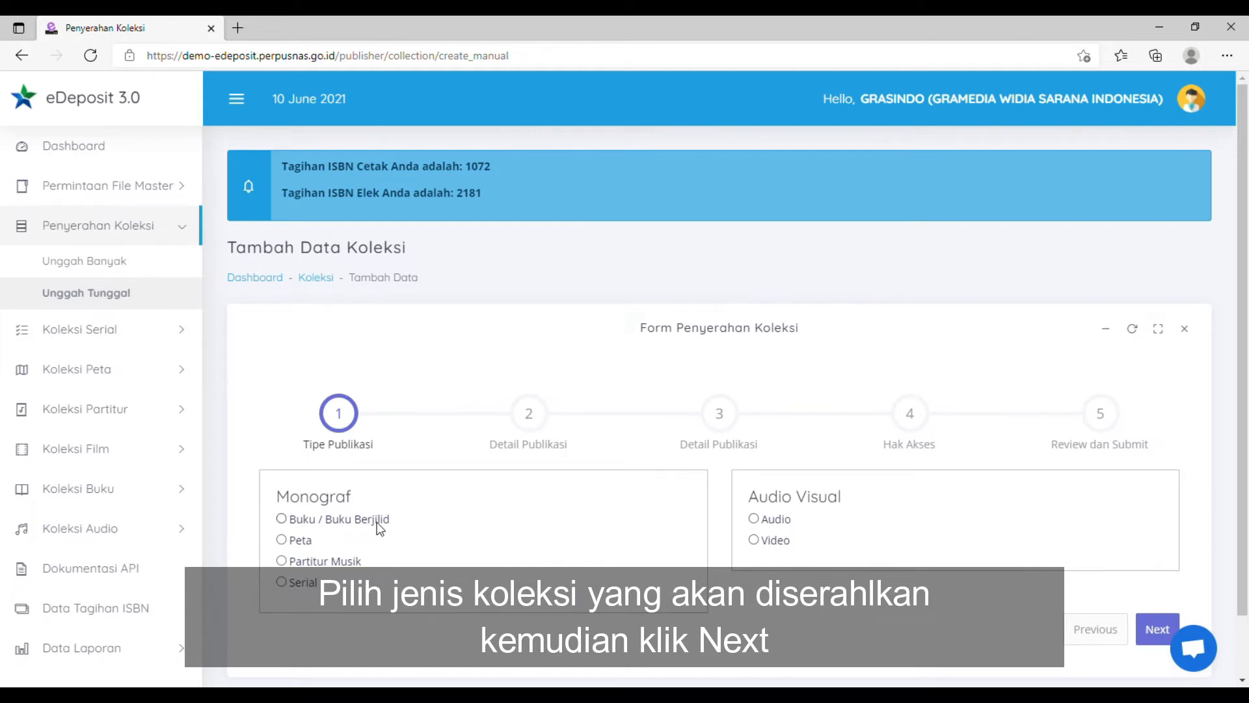
scroll(812, 597, "down", 1)
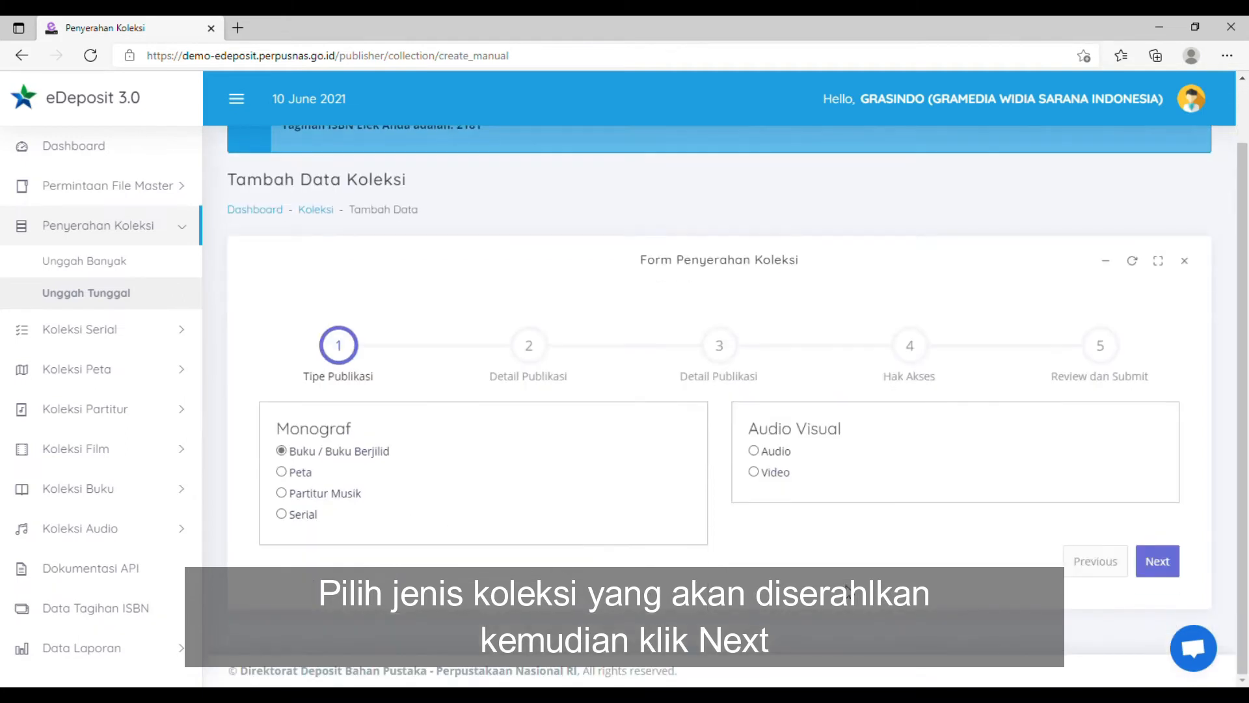
left_click(1152, 564)
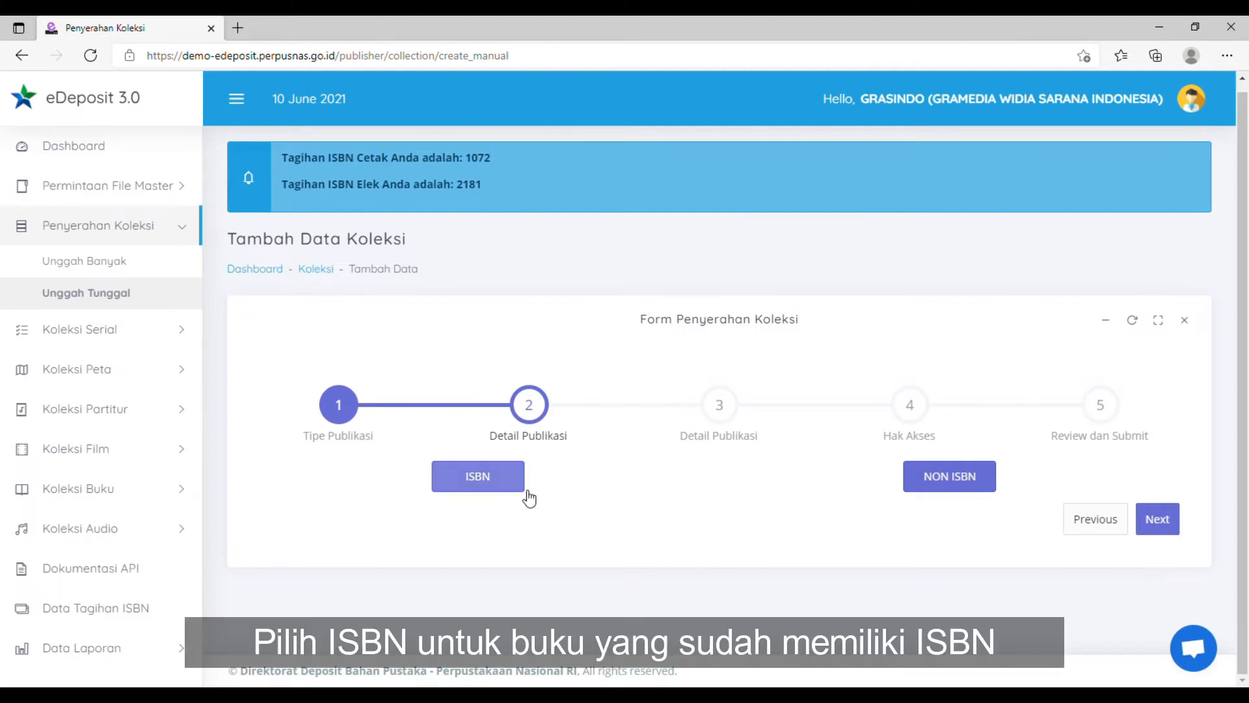
- Choose an ISBN publication and select "Corona virus love story in Tokyo 2020 [sumber elektronis]" from the outstanding ISBN list
left_click(525, 492)
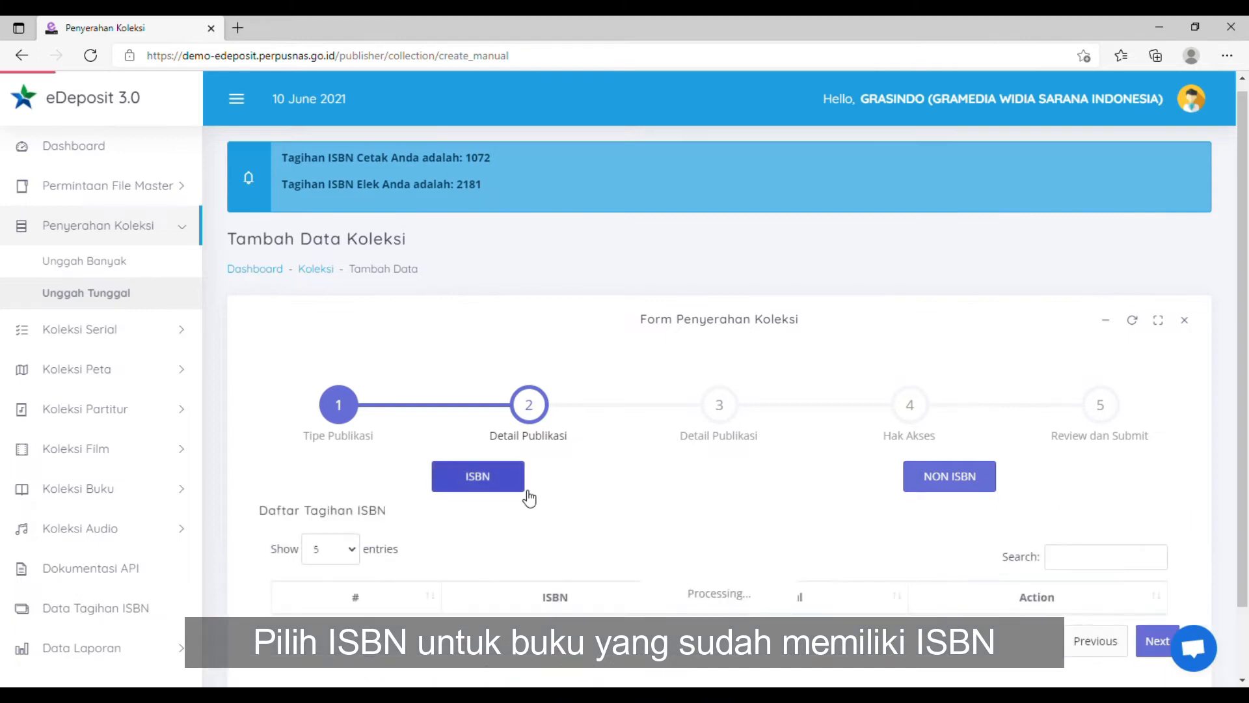
scroll(529, 498, "down", 1)
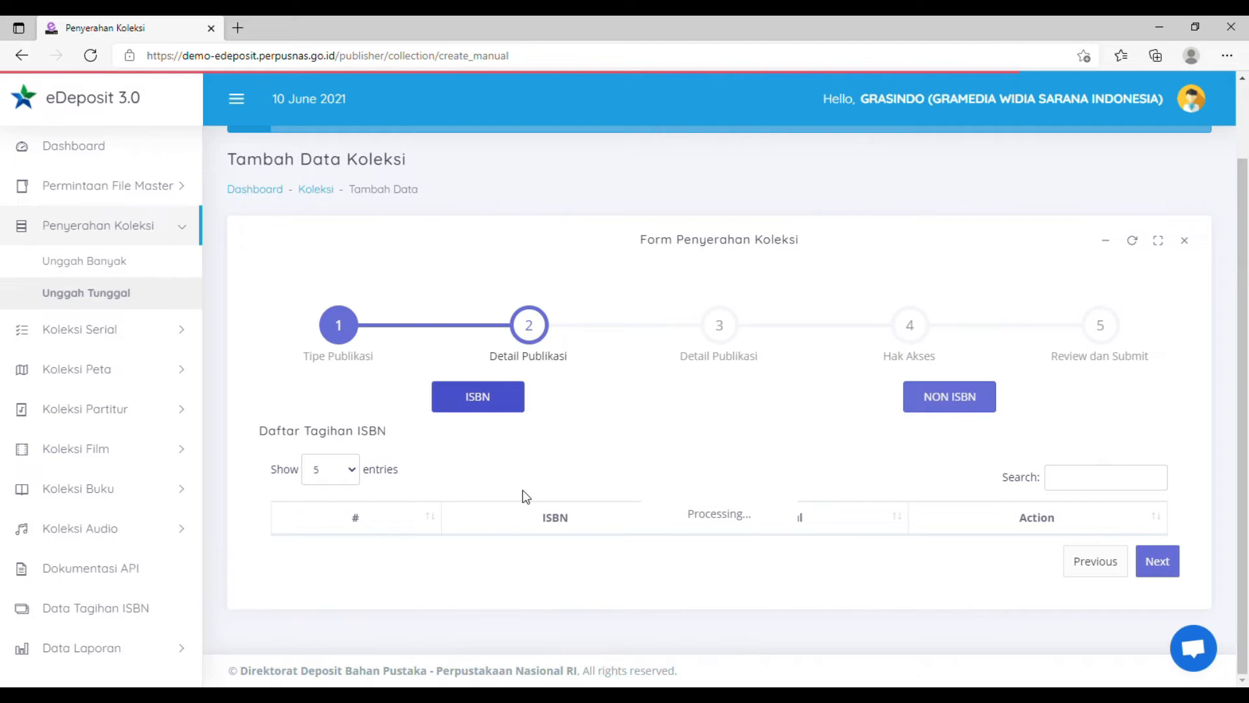
scroll(571, 462, "down", 1)
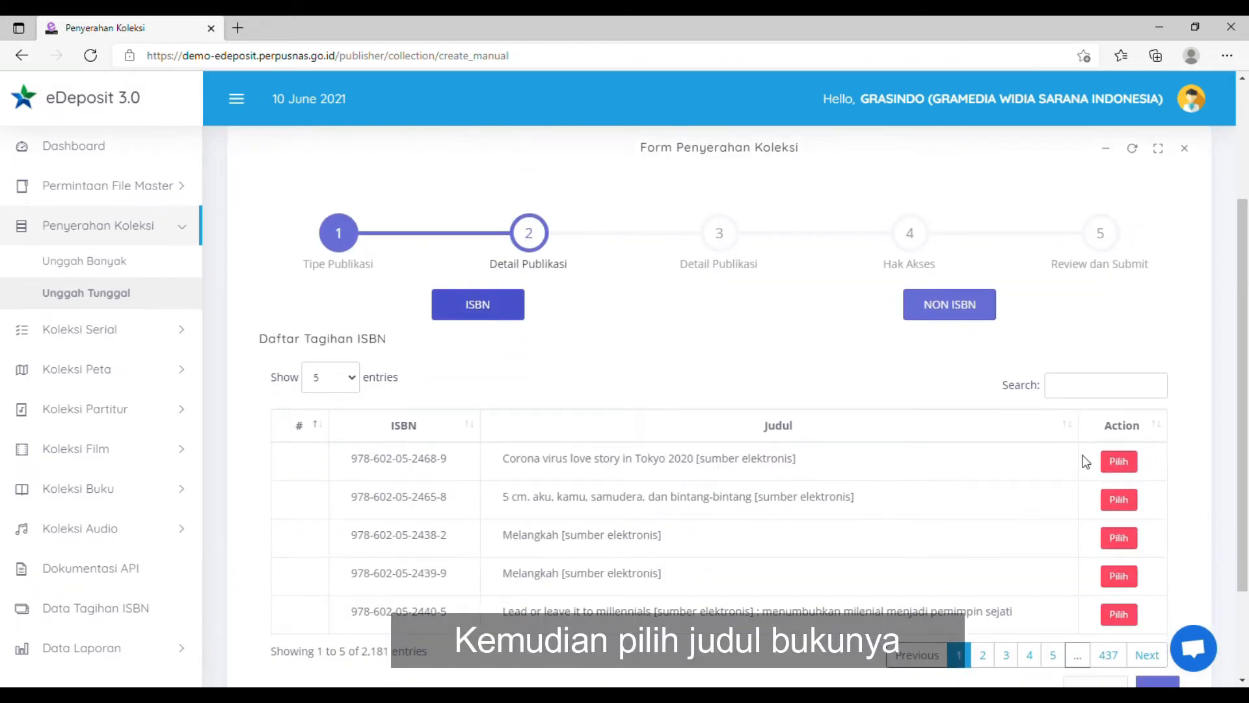
left_click(1140, 462)
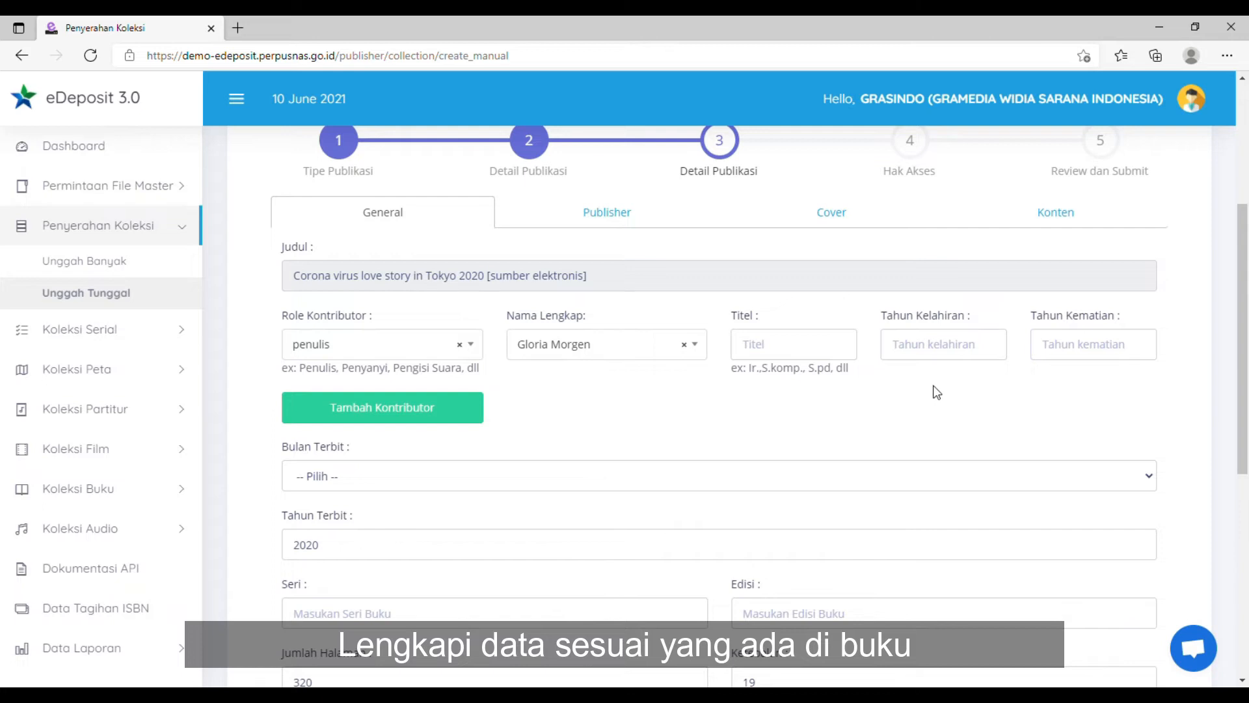
- Set the publication month (Bulan Terbit) of the book to Maret
scroll(592, 398, "down", 2)
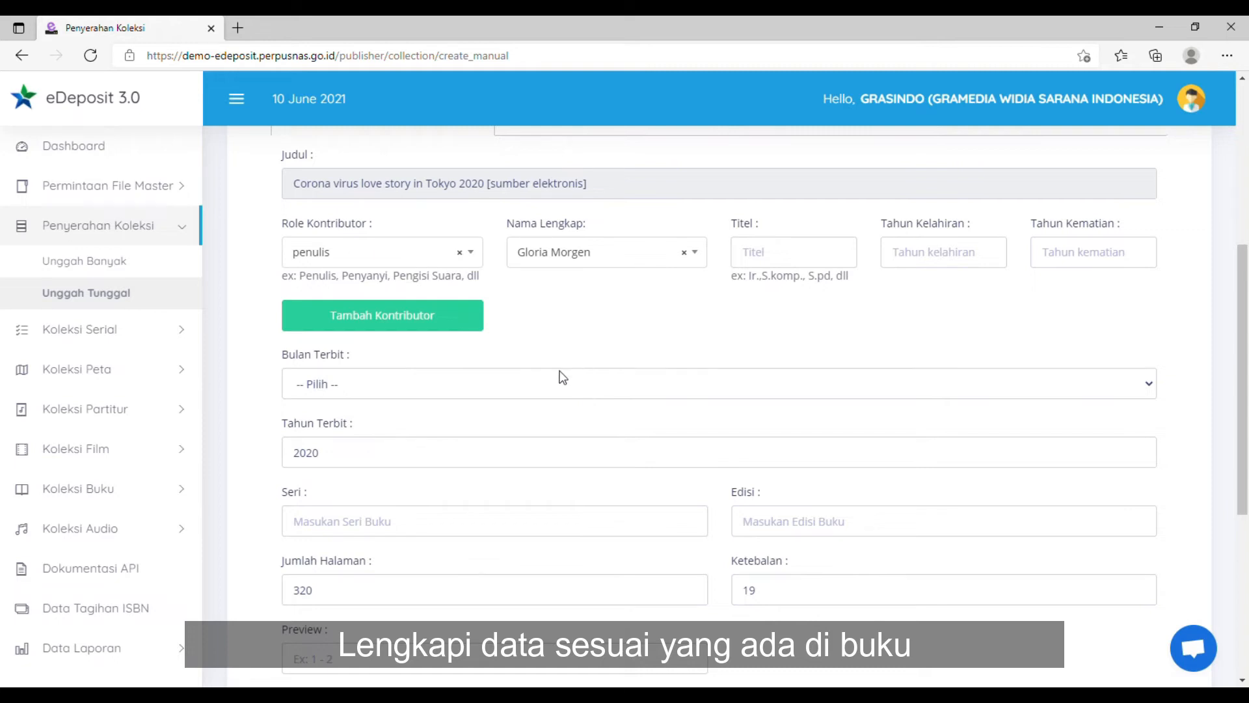
left_click(537, 388)
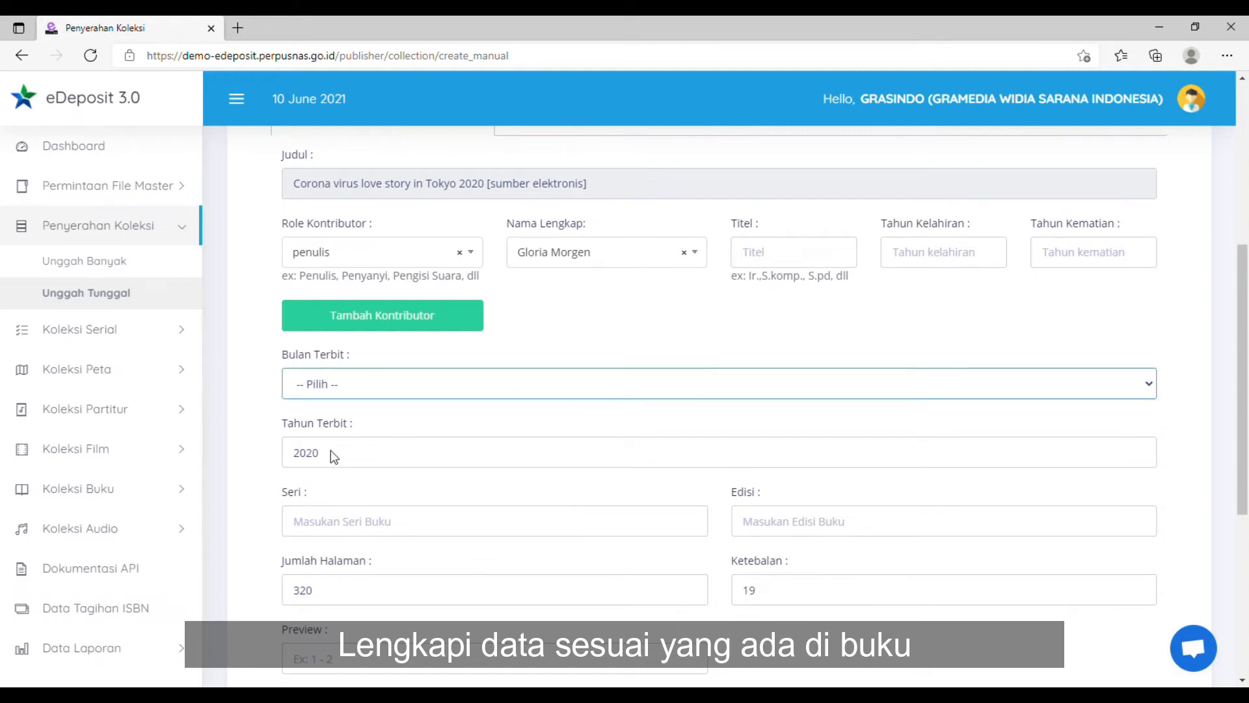
key("m")
- Enter 1 as the book's series (Seri) and 1 as its edition (Edisi)
scroll(468, 463, "down", 1)
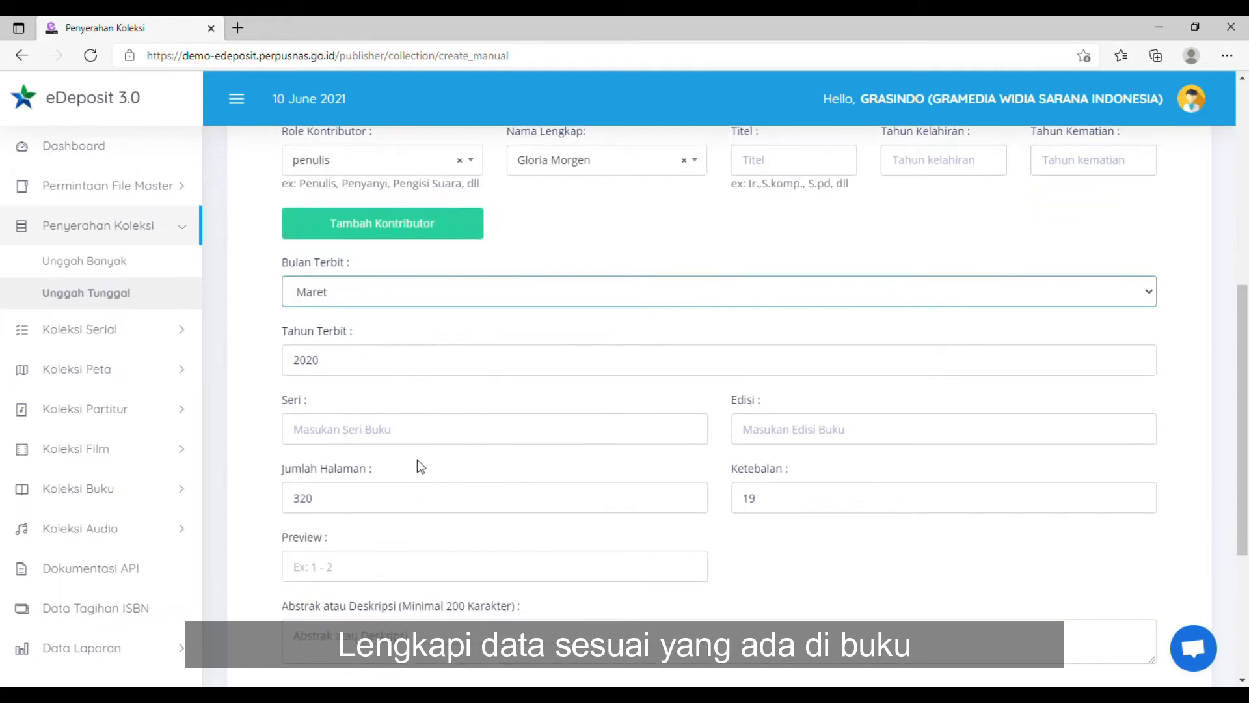
left_click(417, 440)
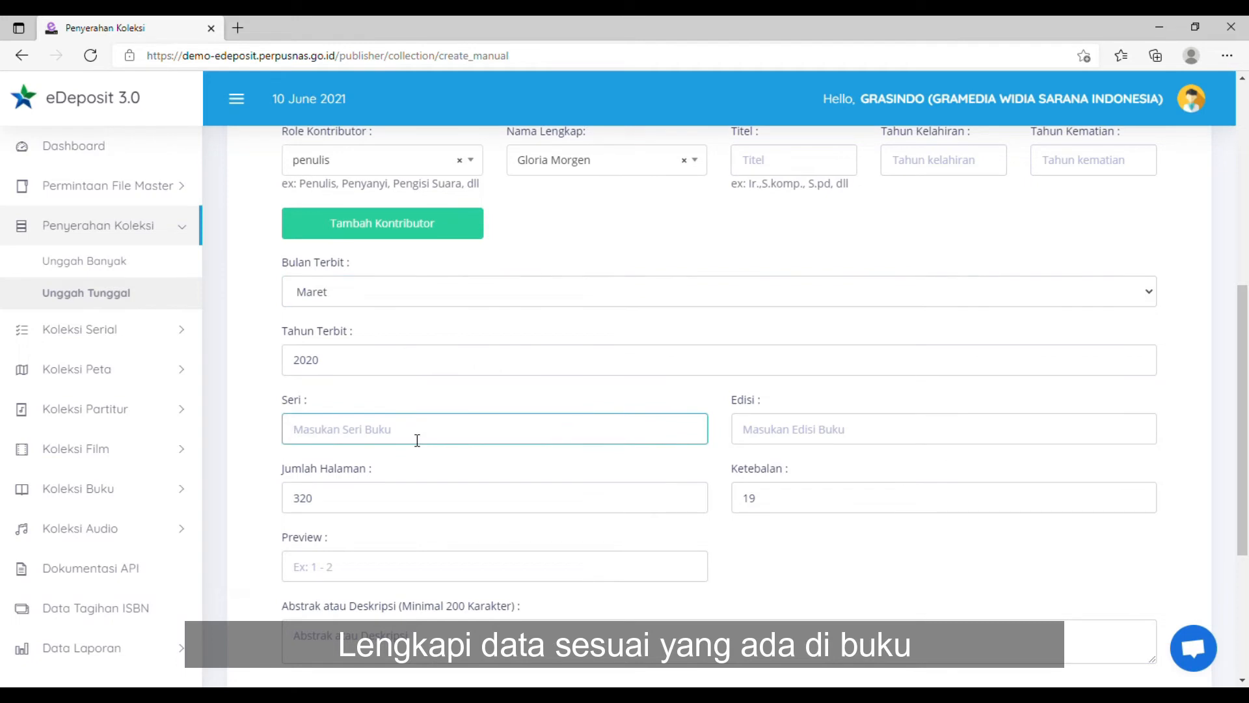
type("1")
left_click(509, 495)
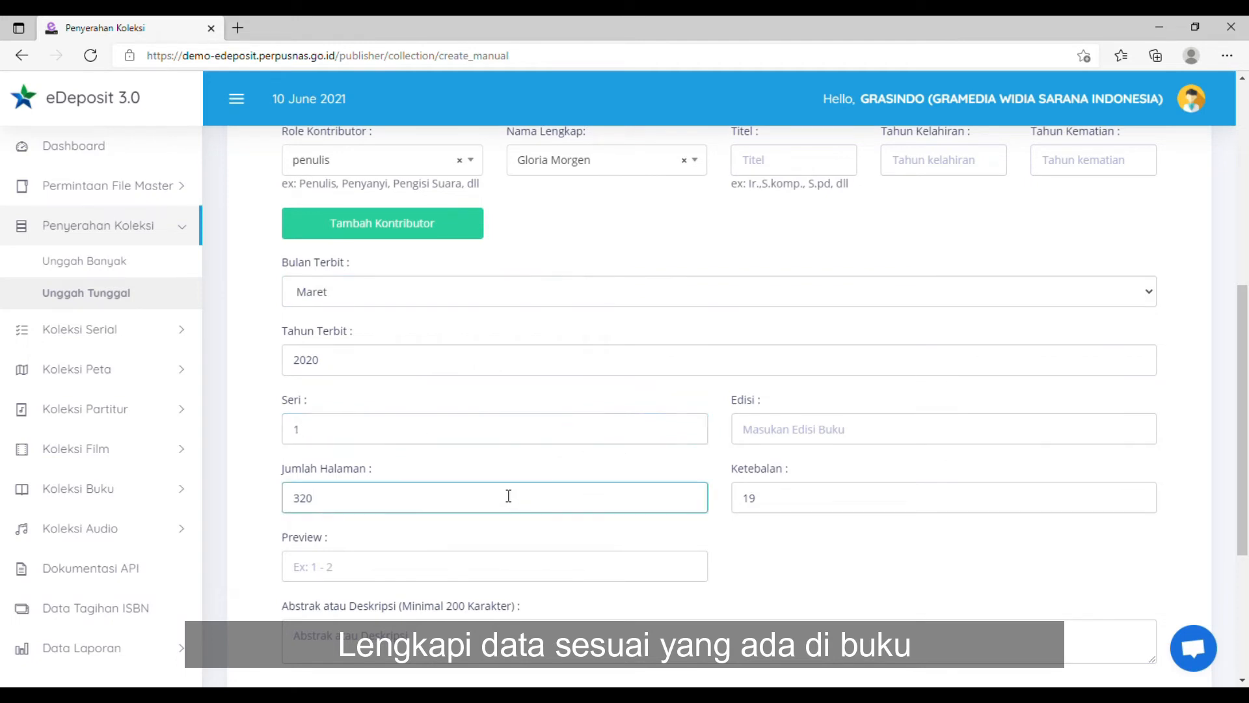
left_click(758, 444)
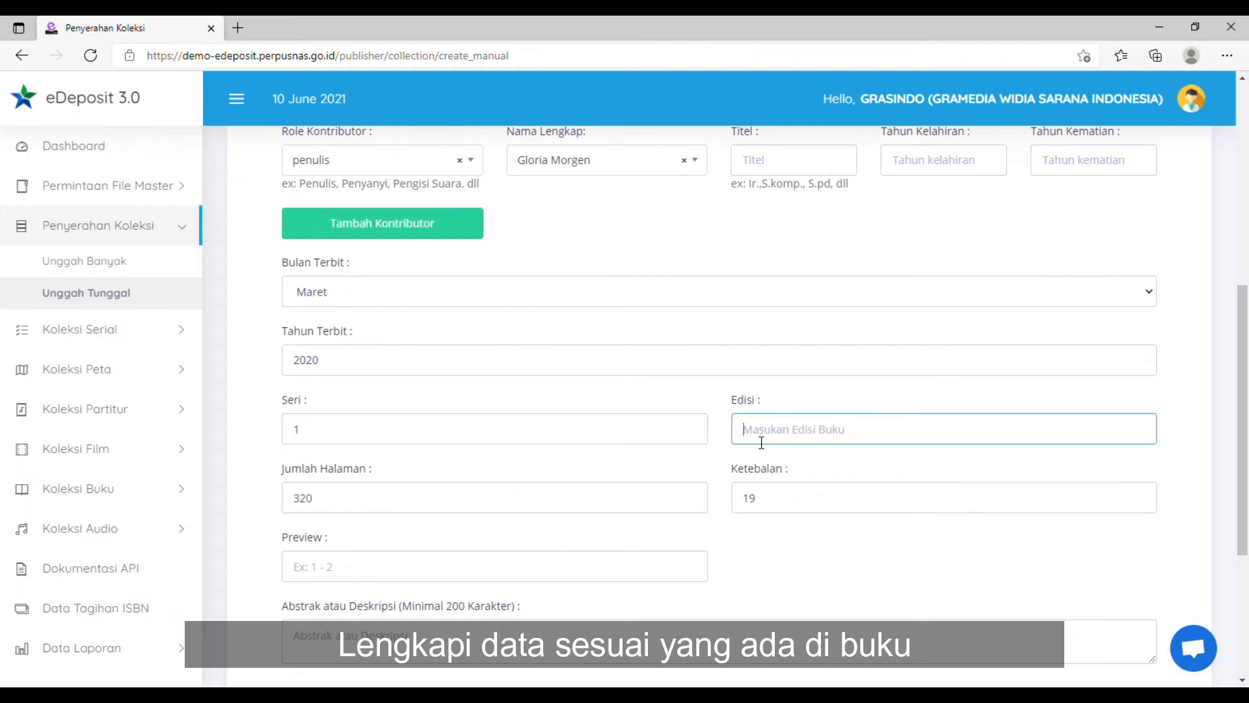
type("1")
left_click(616, 399)
- Set the book's preview page range to 1 - 3
scroll(596, 446, "down", 1)
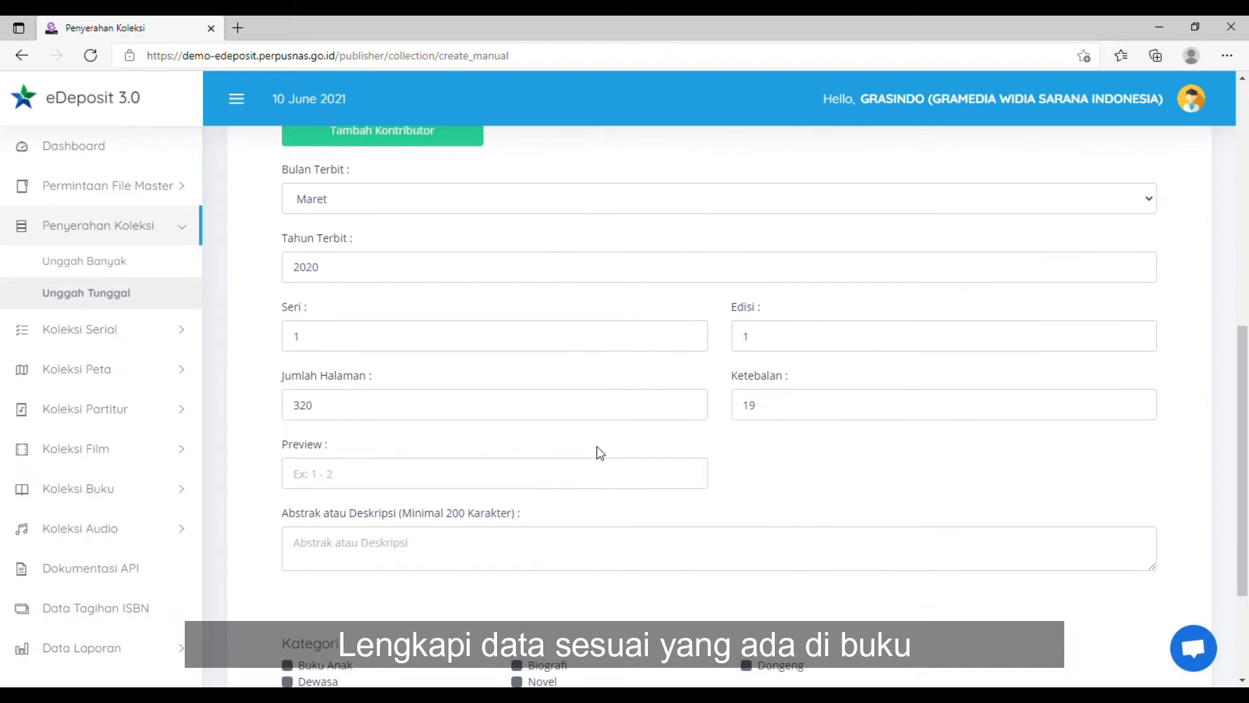
left_click(409, 487)
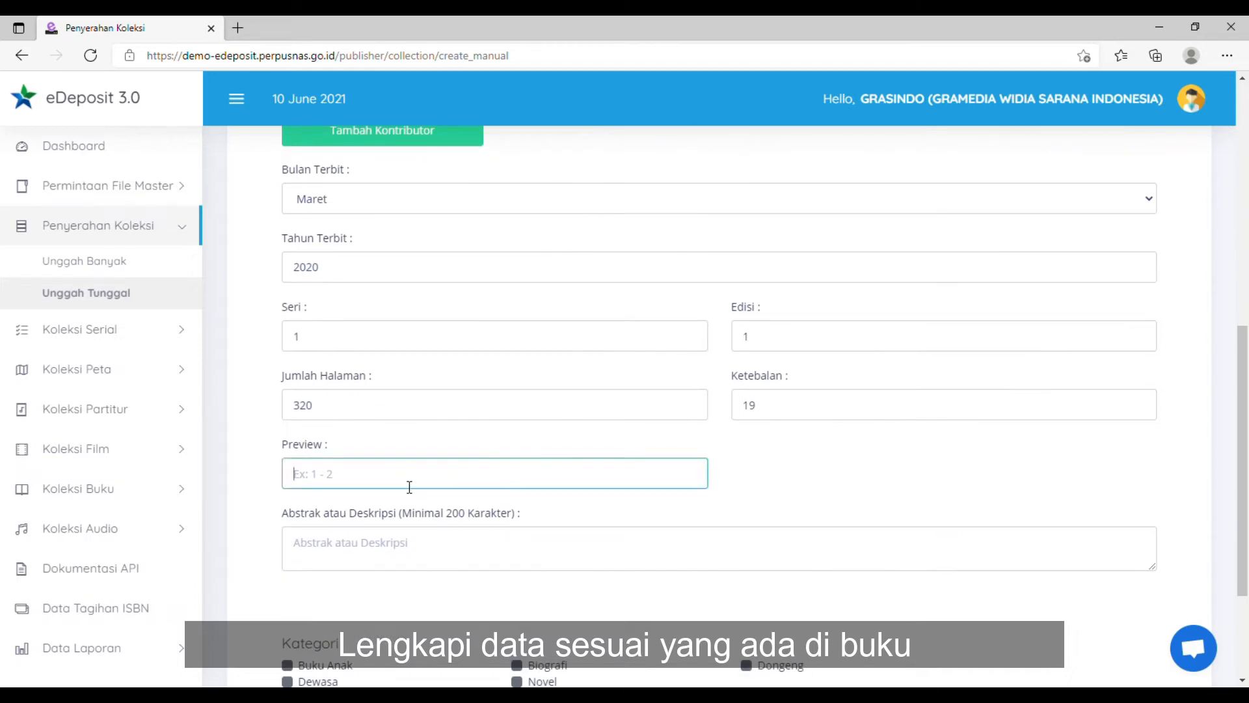
type("1 - 3")
- Paste the book's synopsis as the abstract or description and choose Novel as its category
left_click(528, 546)
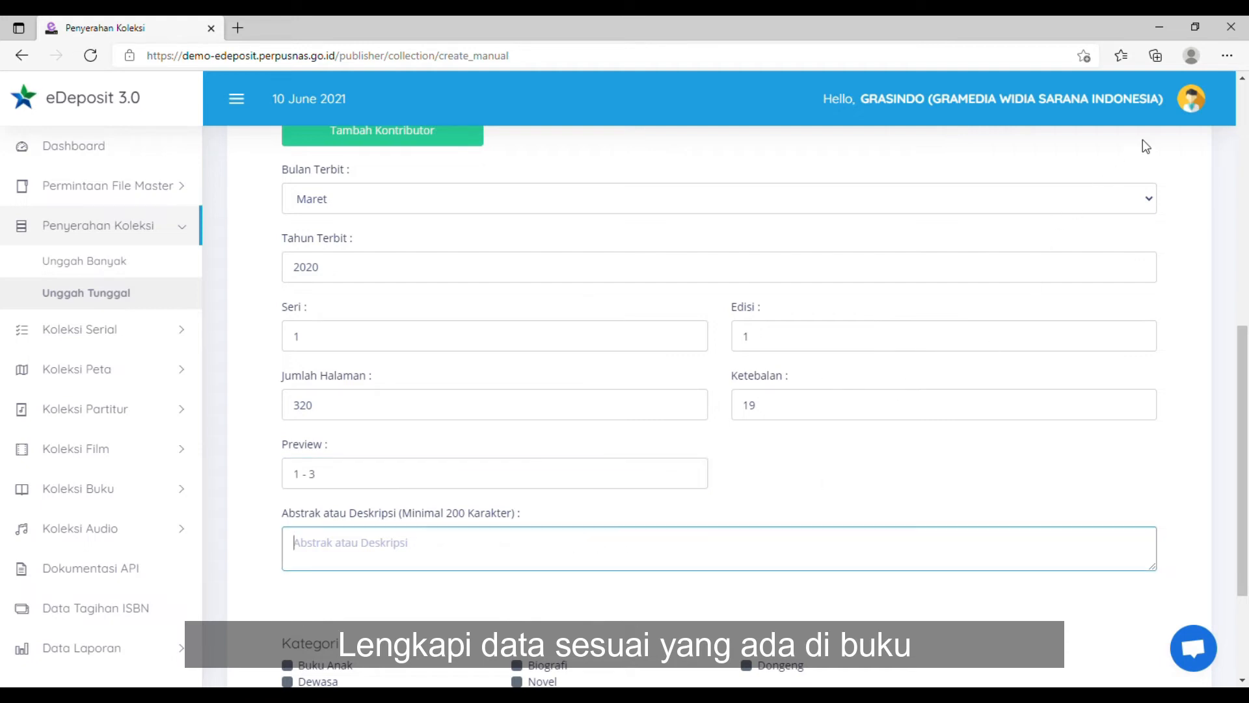
key("ctrl+v")
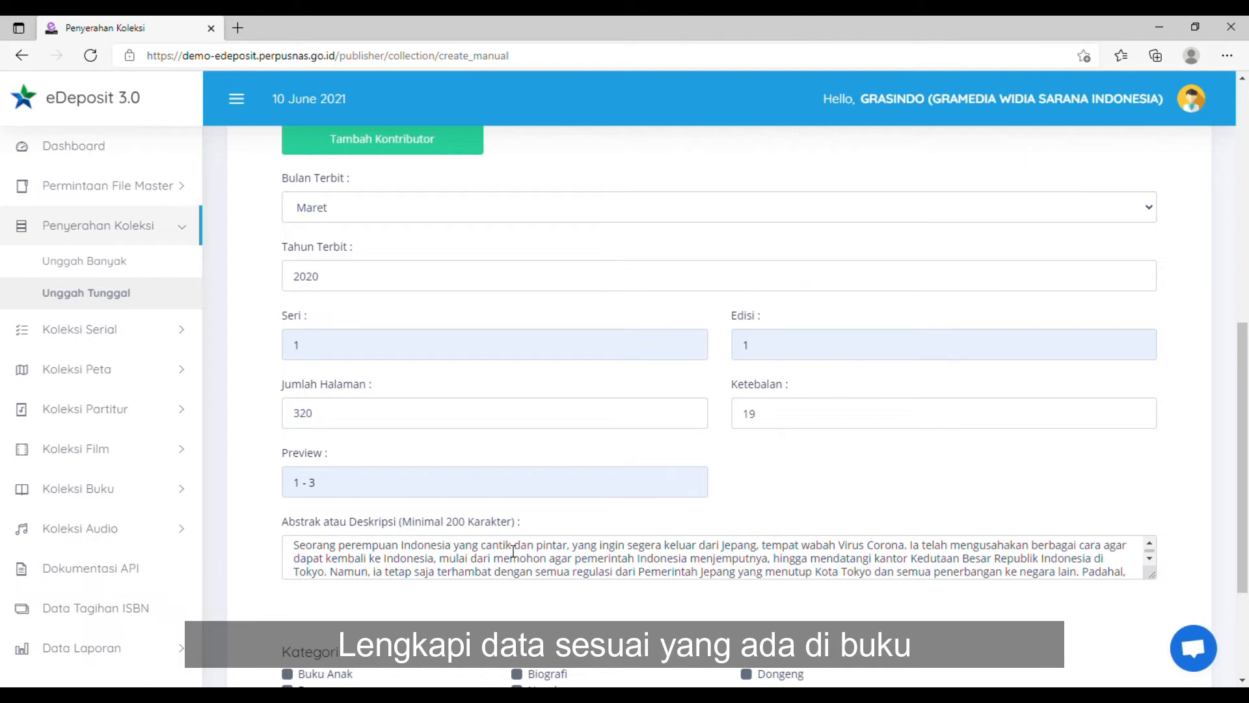
scroll(558, 608, "down", 1)
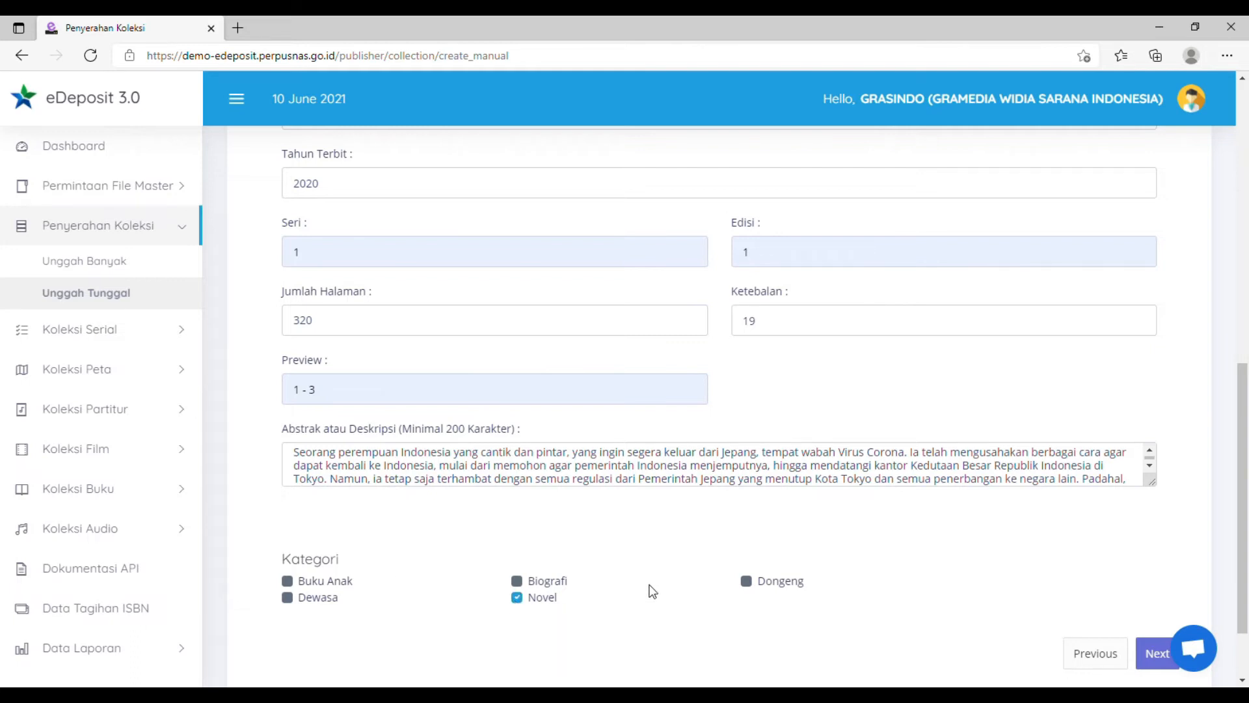
- Attach the image "Corona Virus Love Story in Tokyo 2020.jpg" as the book's cover
scroll(653, 591, "up", 6)
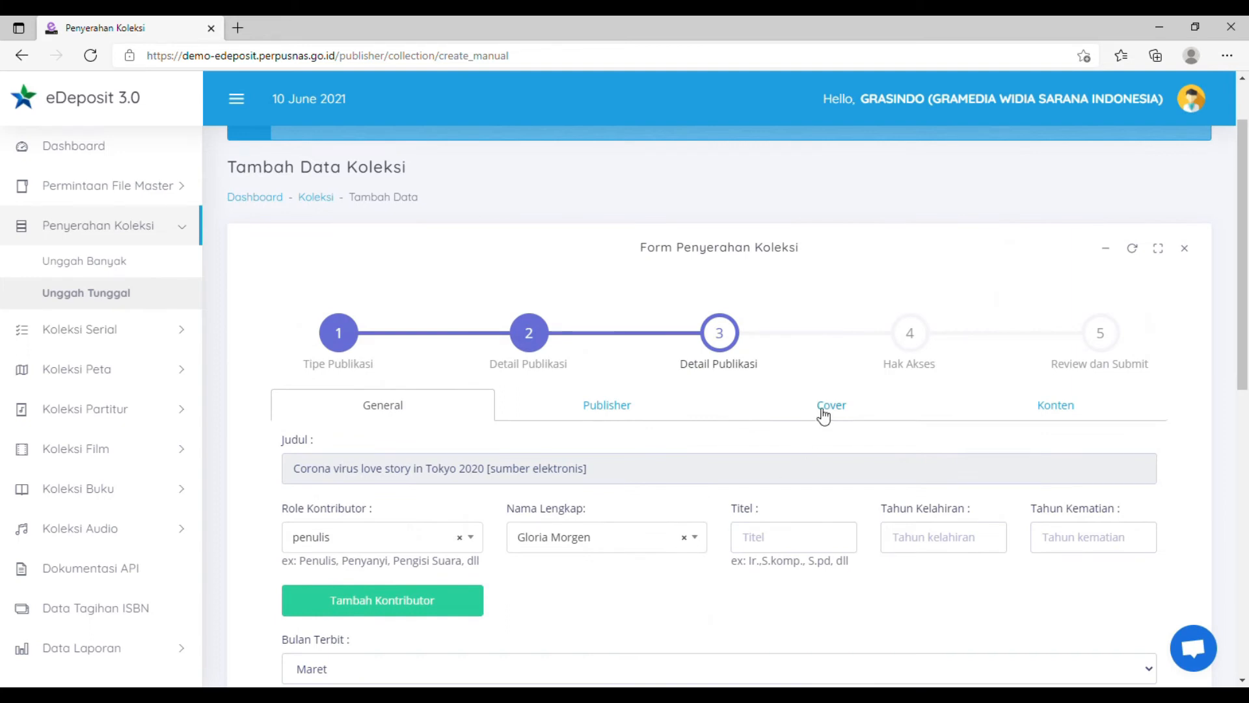
left_click(824, 416)
left_click(350, 537)
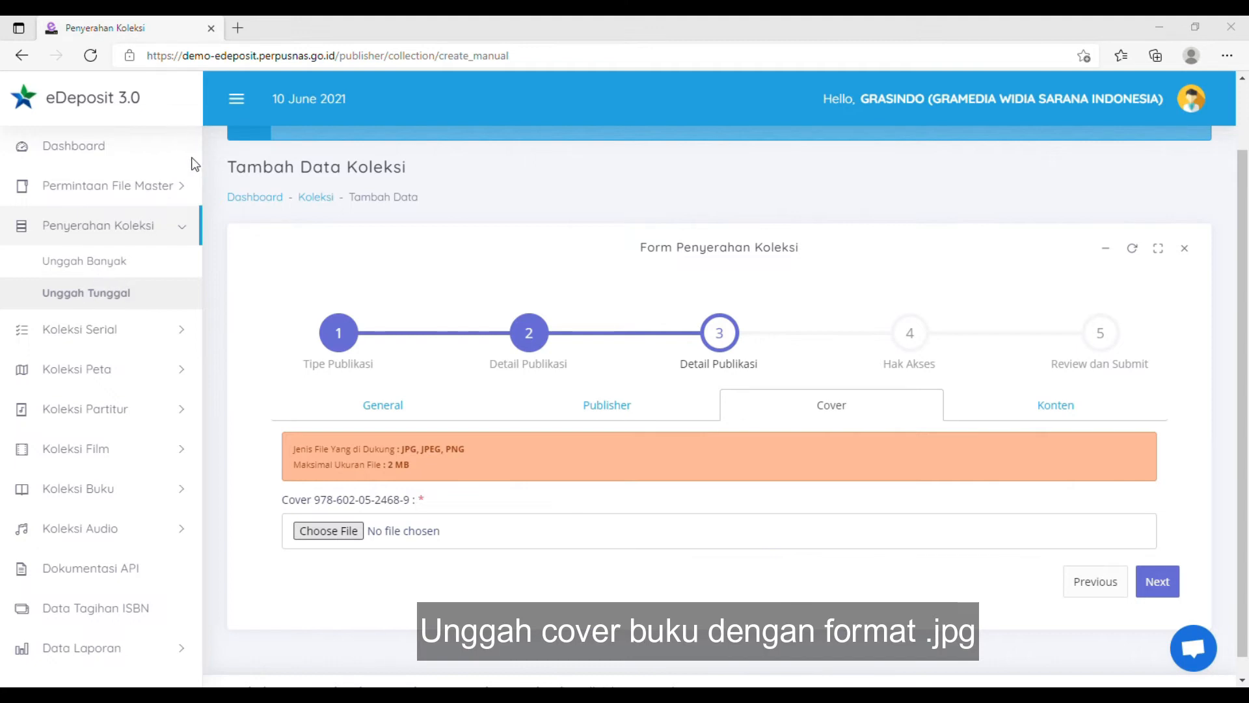
left_click(487, 363)
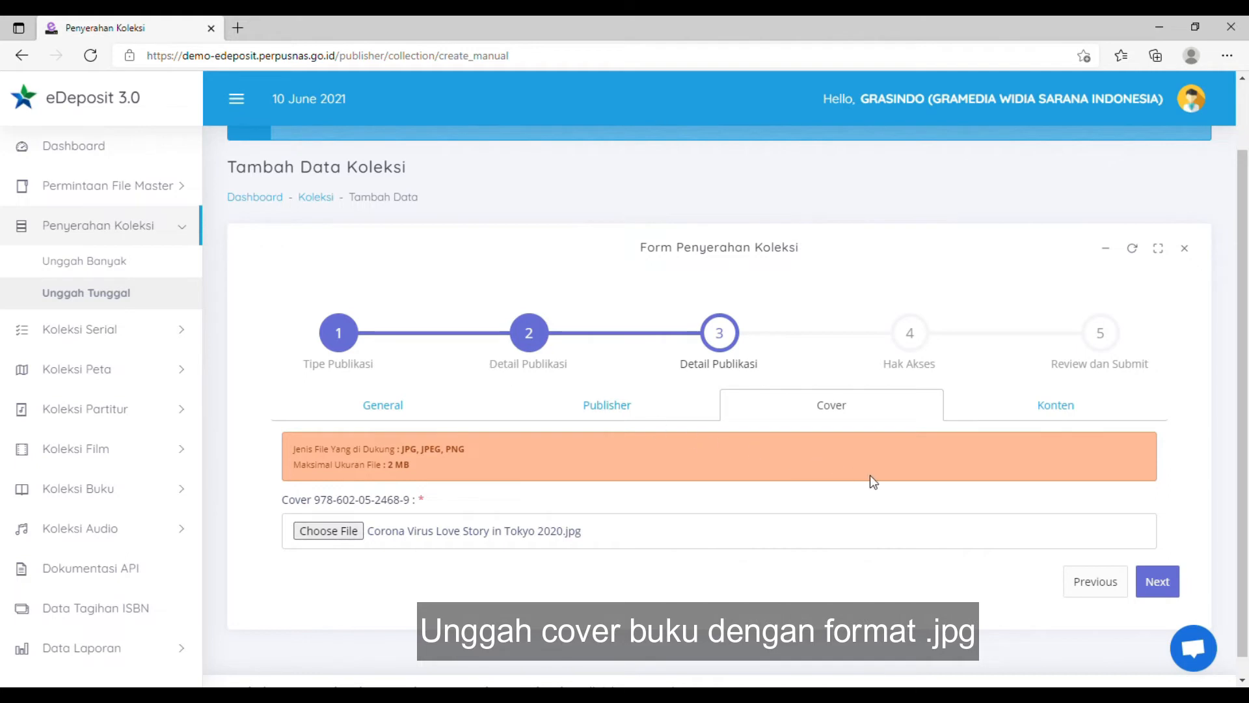
- Attach "Corona Virus Love Story in Tokyo 2020.pdf" as the book's content file (Konten)
left_click(1052, 410)
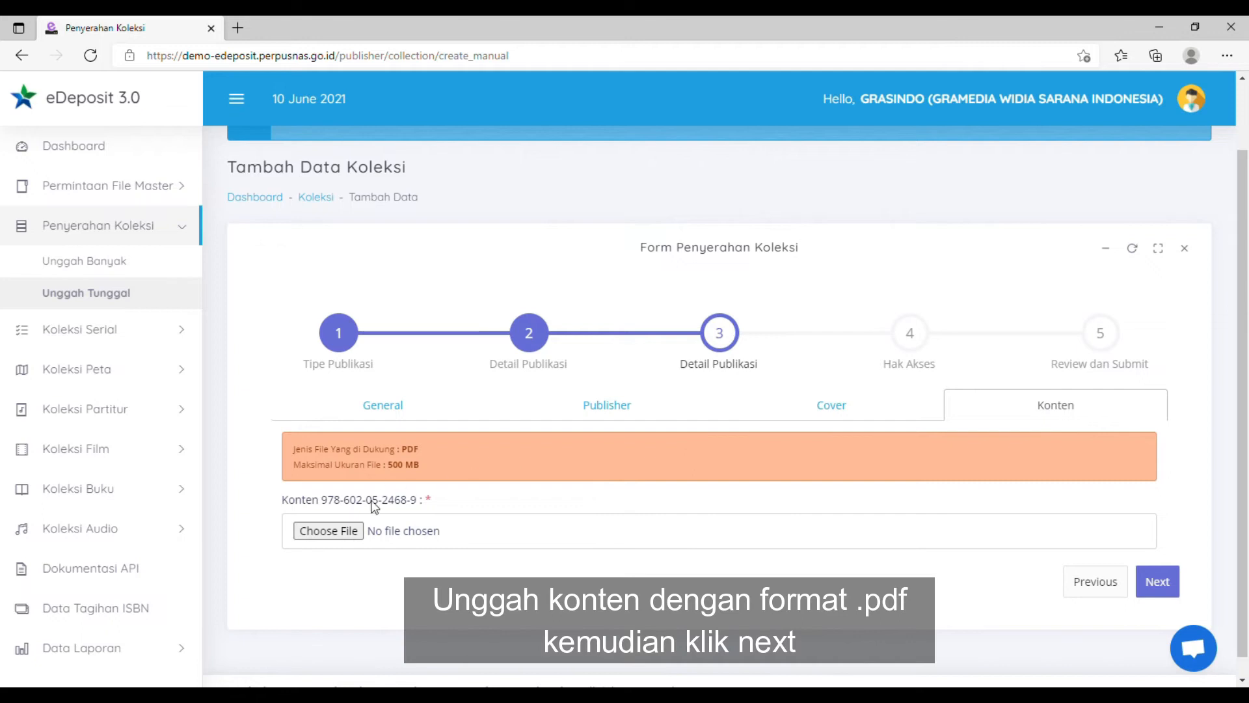
left_click(351, 530)
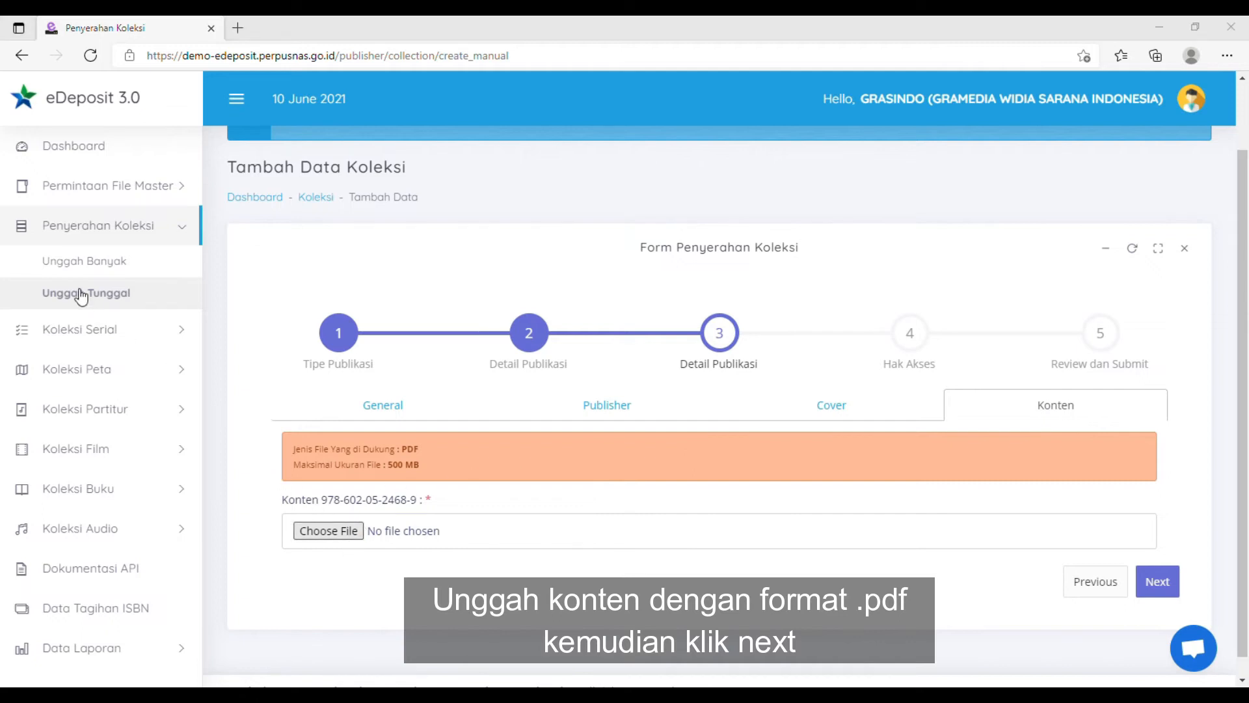
left_click(503, 367)
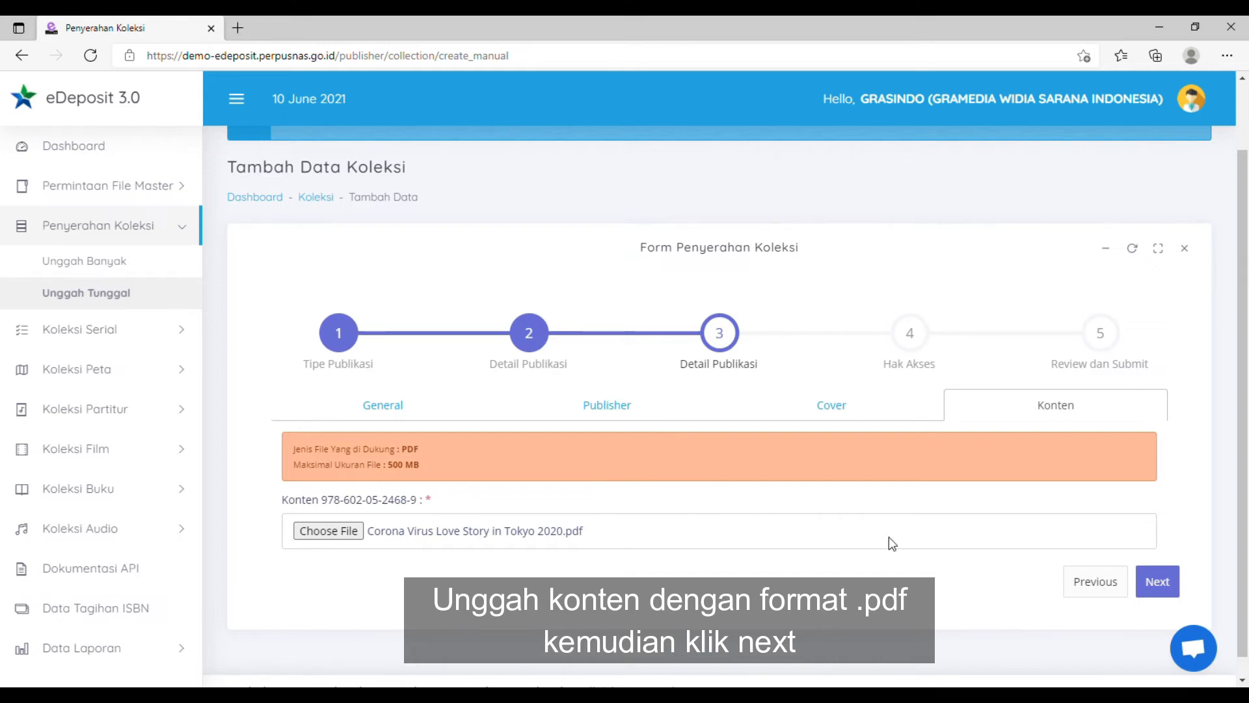
- Continue to Hak Akses, choose online preview-only access with use allowed within the Perpustakaan Nasional RI over LAN, and proceed to the review
scroll(1018, 626, "down", 1)
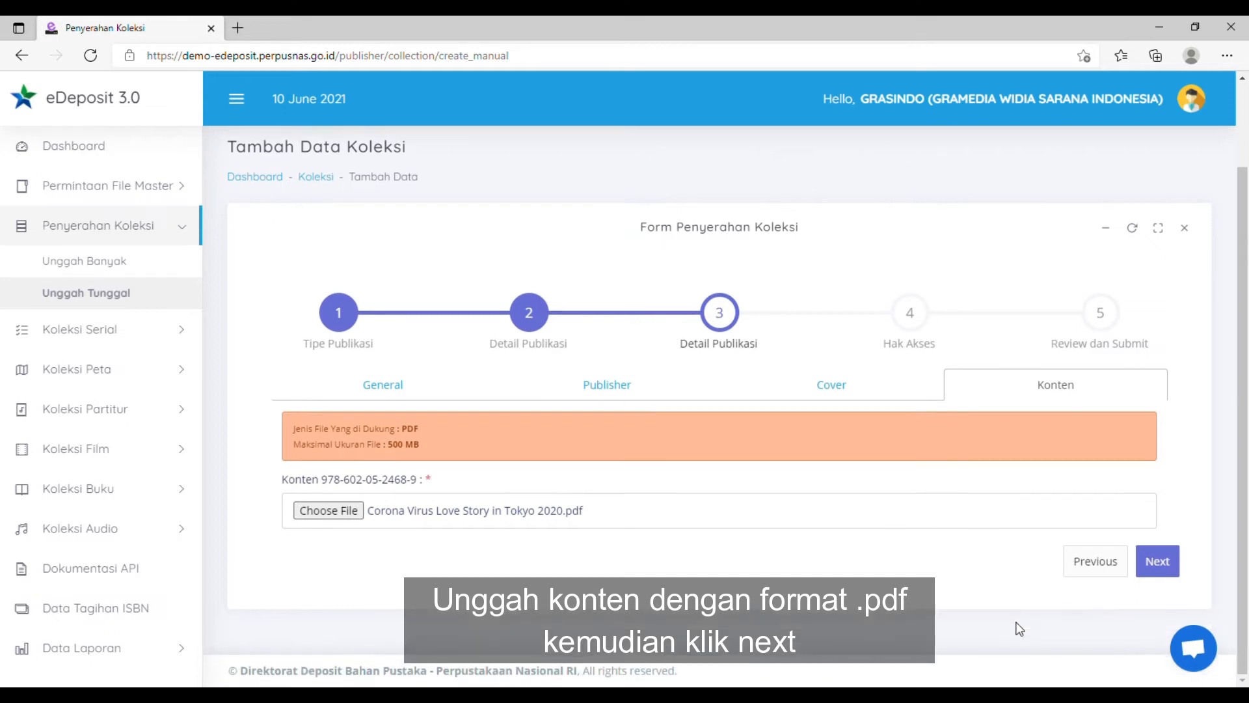
left_click(1156, 562)
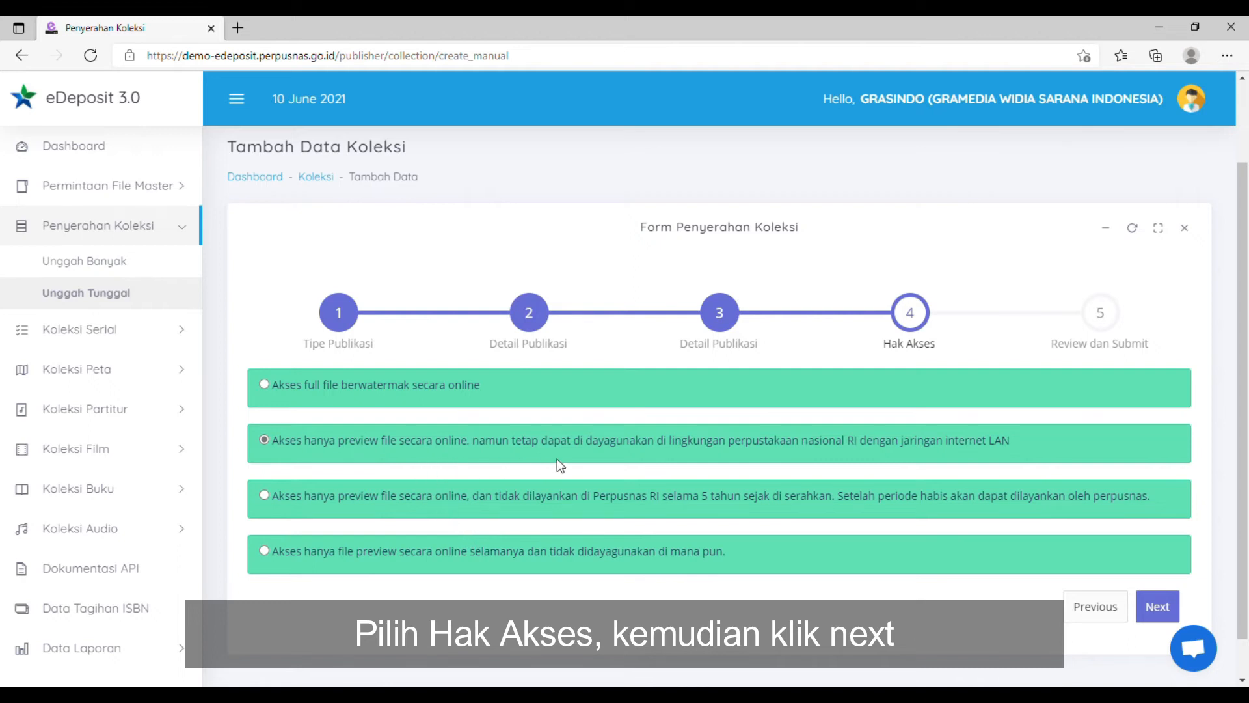
left_click(1153, 607)
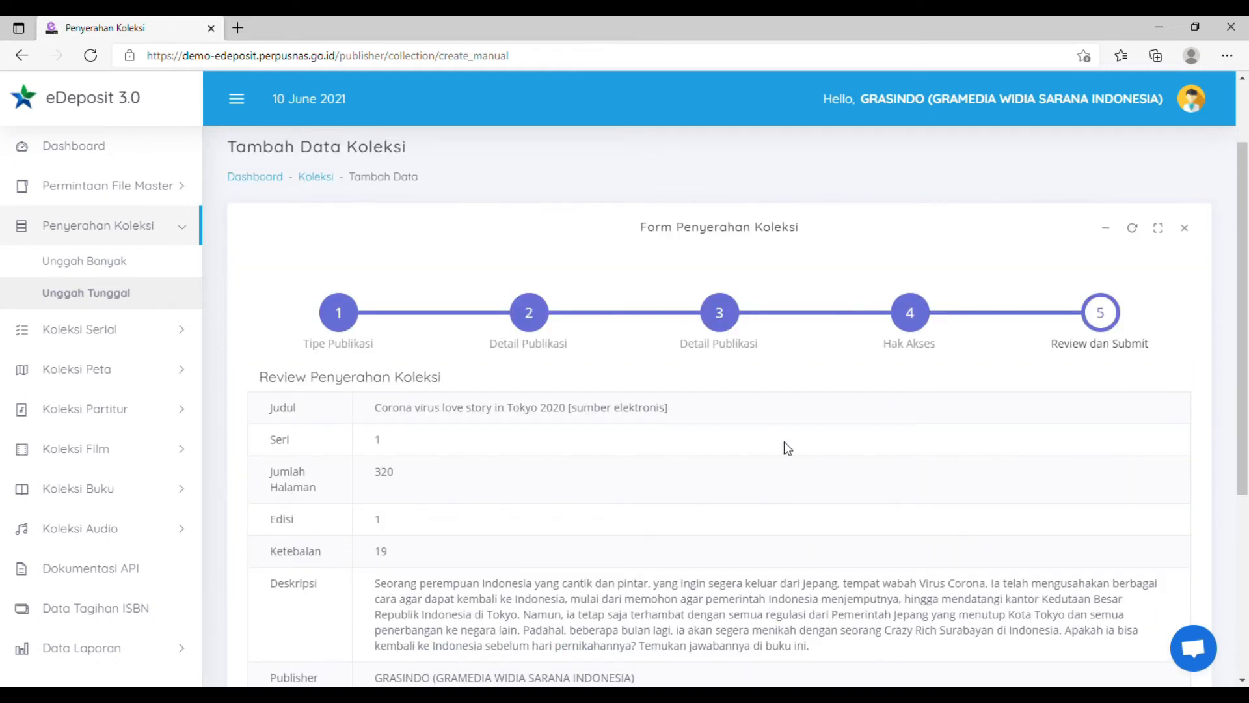
- Review the collection data, agree to the terms and conditions, and submit the book
scroll(680, 419, "down", 1)
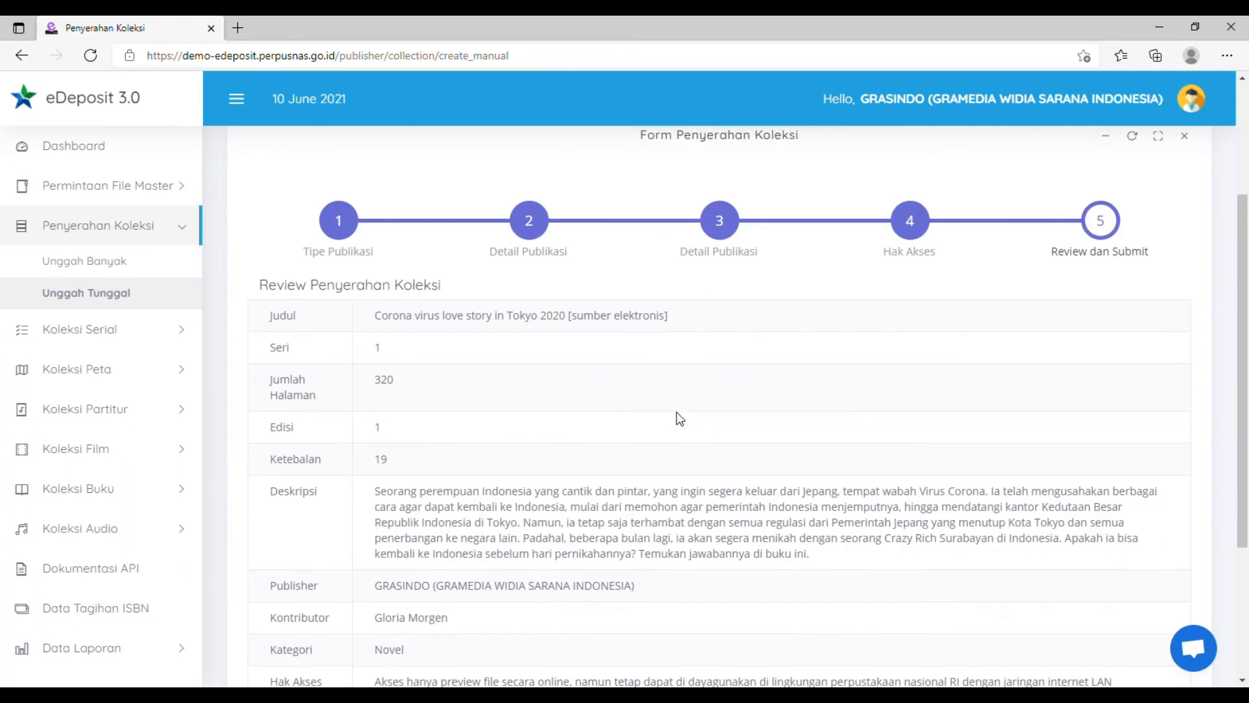
scroll(680, 419, "down", 1)
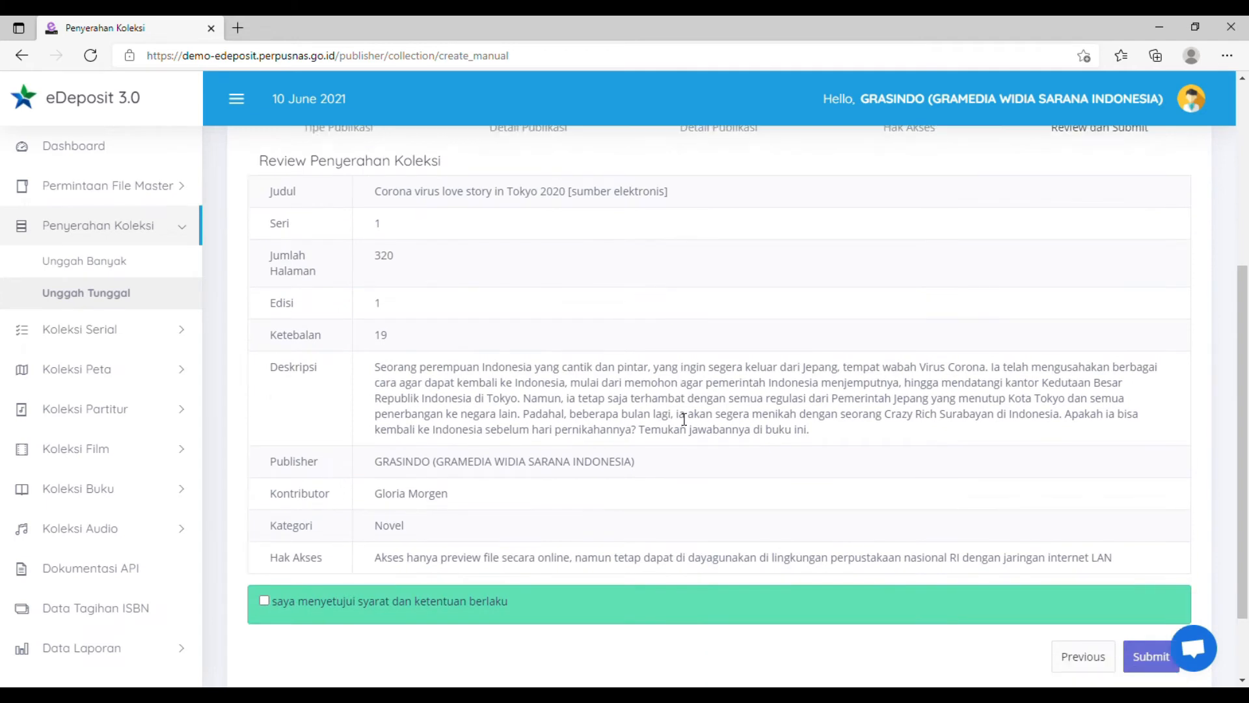
scroll(684, 419, "down", 1)
scroll(680, 419, "down", 1)
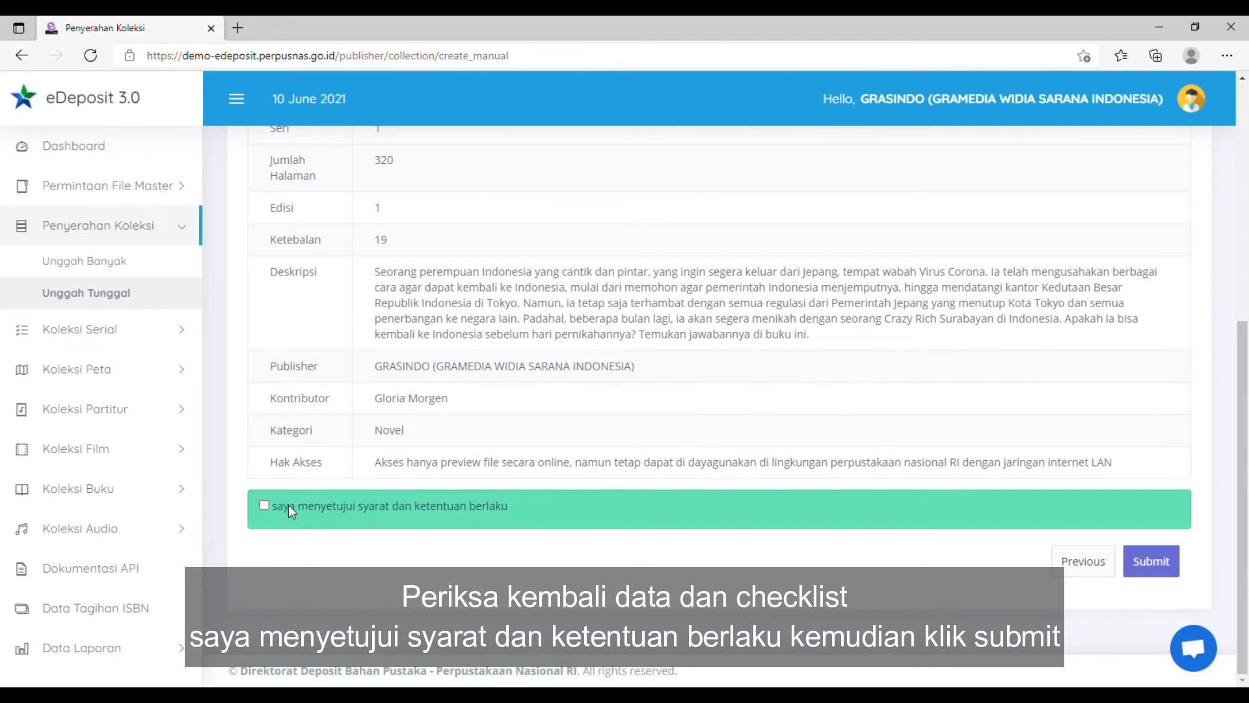
left_click(265, 505)
left_click(1152, 566)
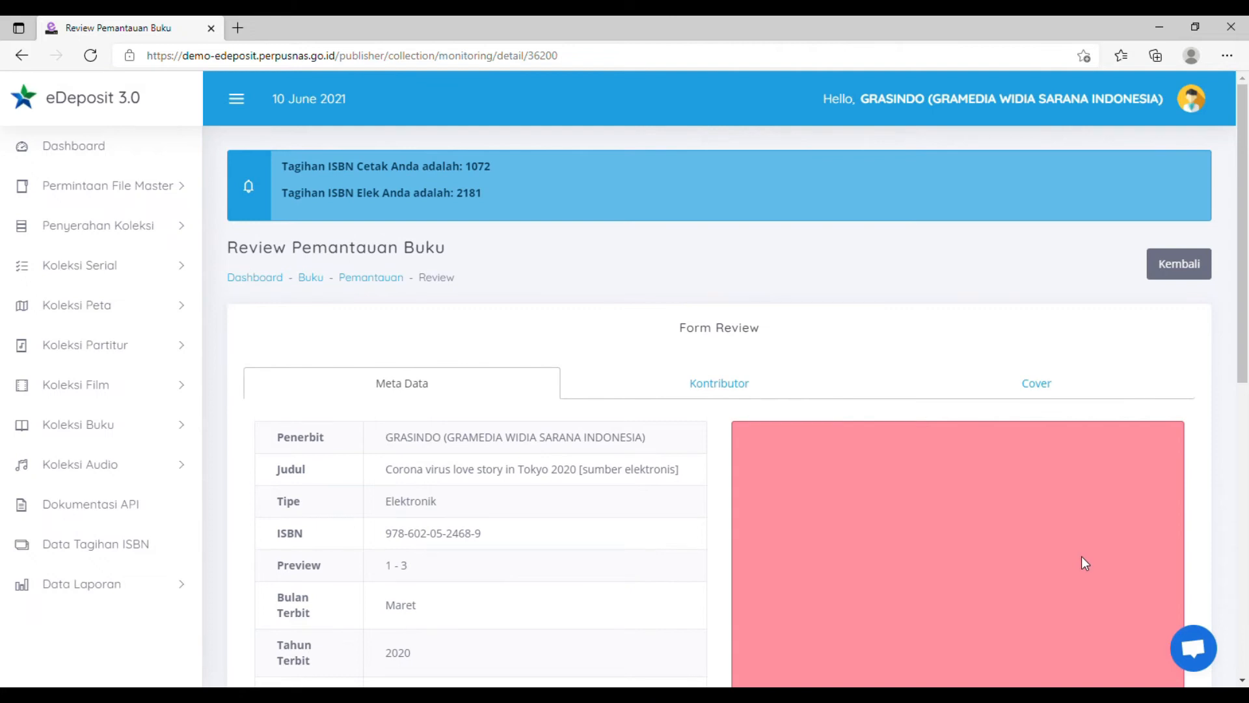
- Examine the submitted book's metadata in the Review Pemantauan Buku page, from publisher and title to description and received date
scroll(627, 449, "down", 3)
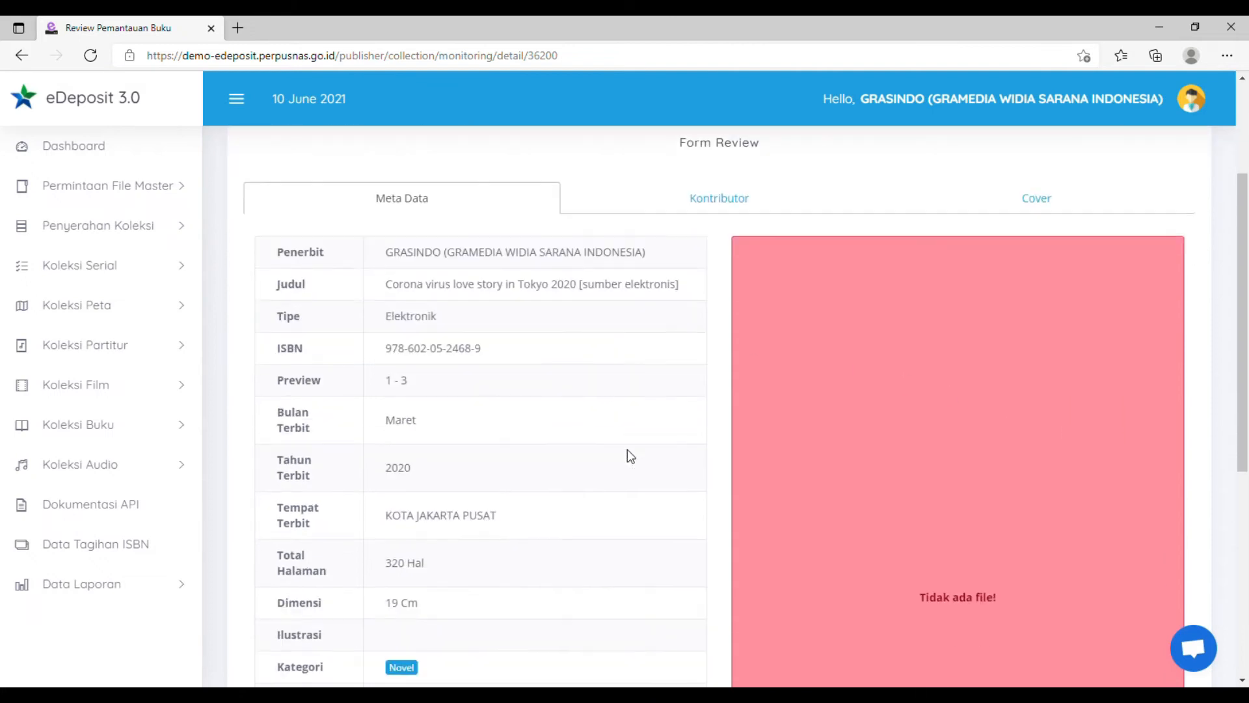
scroll(628, 449, "down", 6)
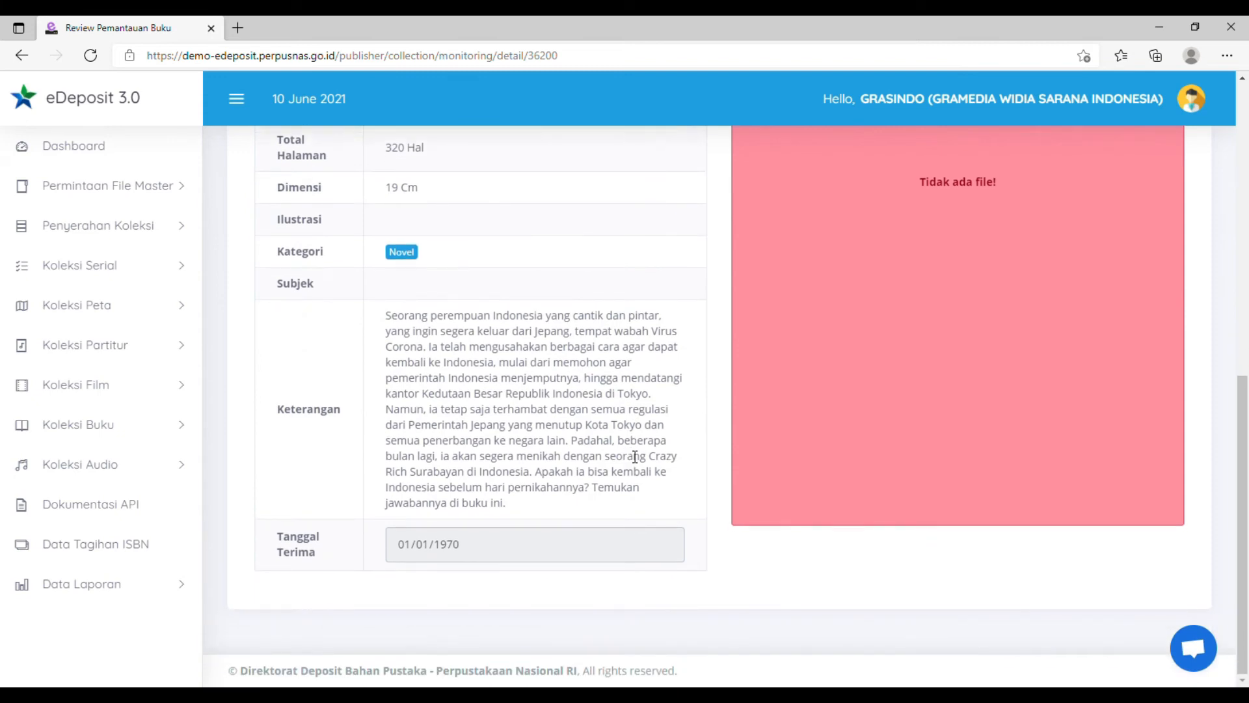
scroll(634, 456, "up", 4)
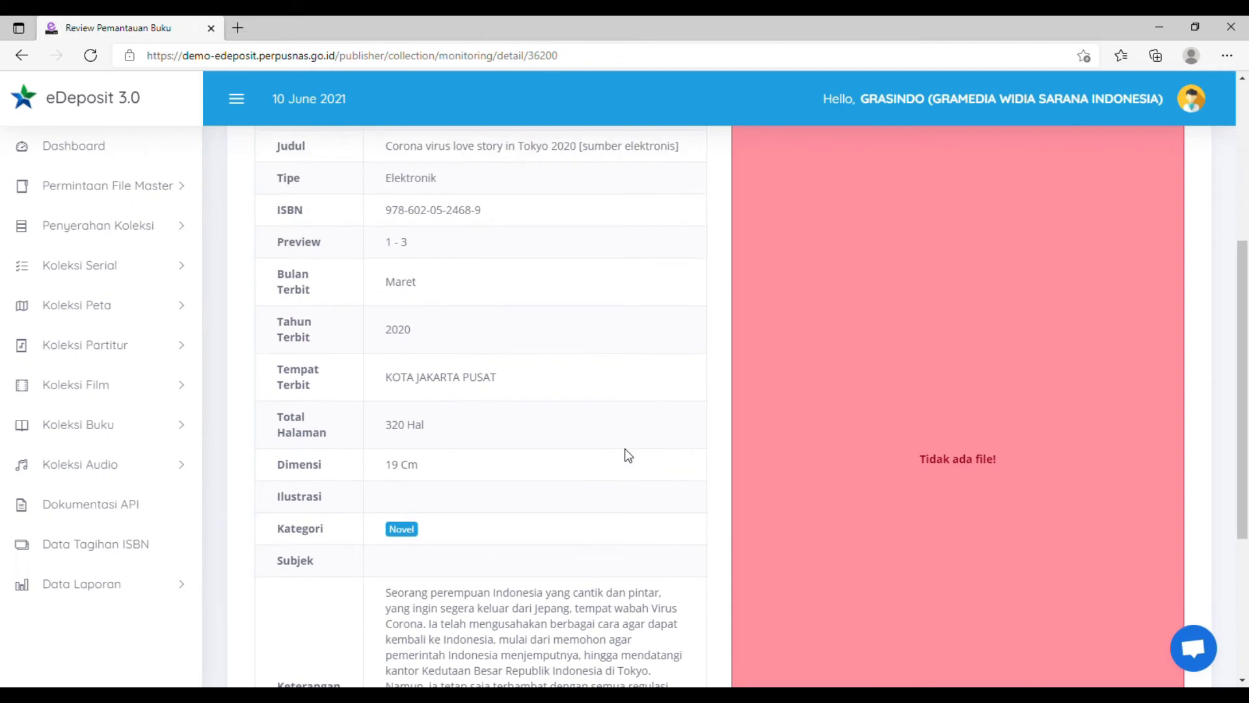
scroll(628, 455, "up", 2)
scroll(629, 456, "up", 2)
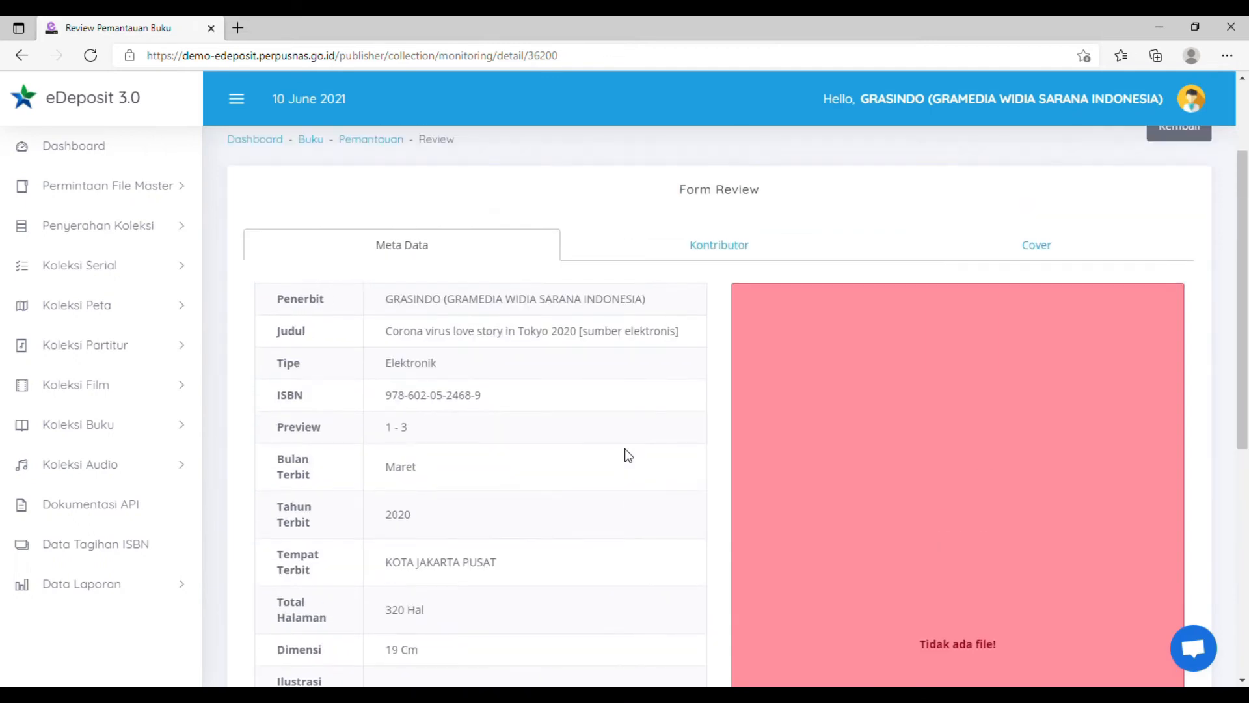
- Examine the submitted book's contributor list, plus its cover image and file details
left_click(718, 251)
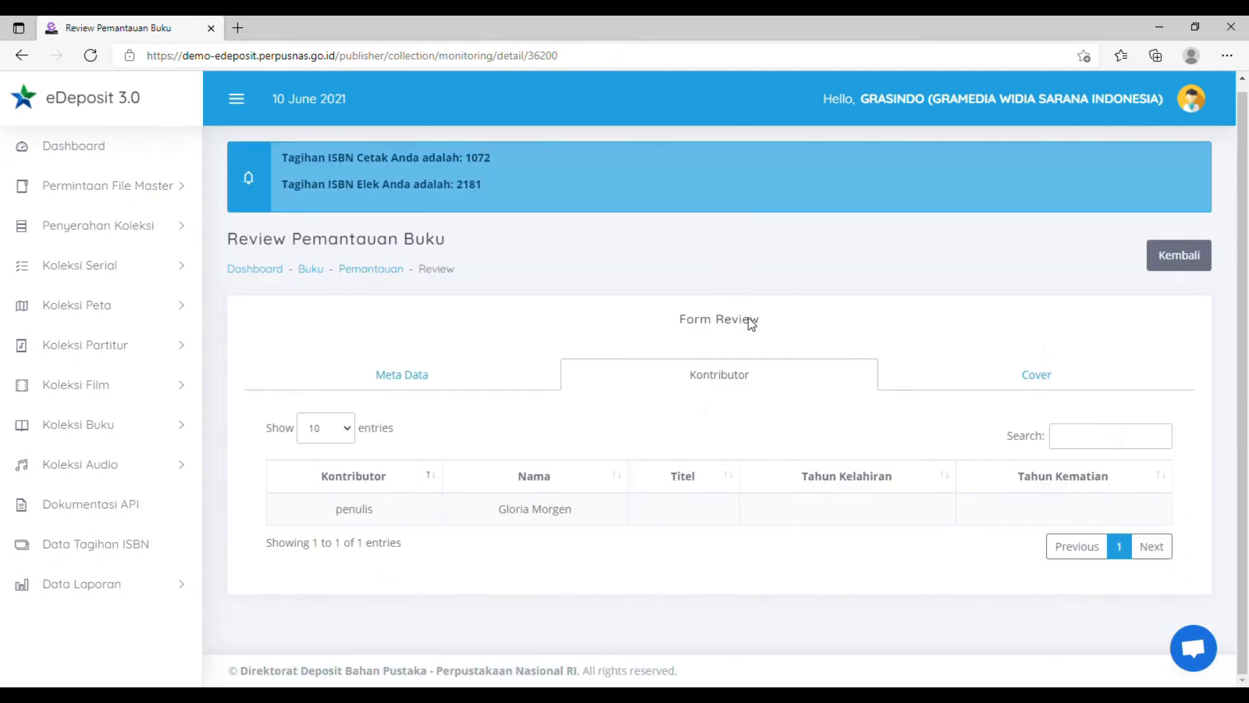
left_click(1038, 378)
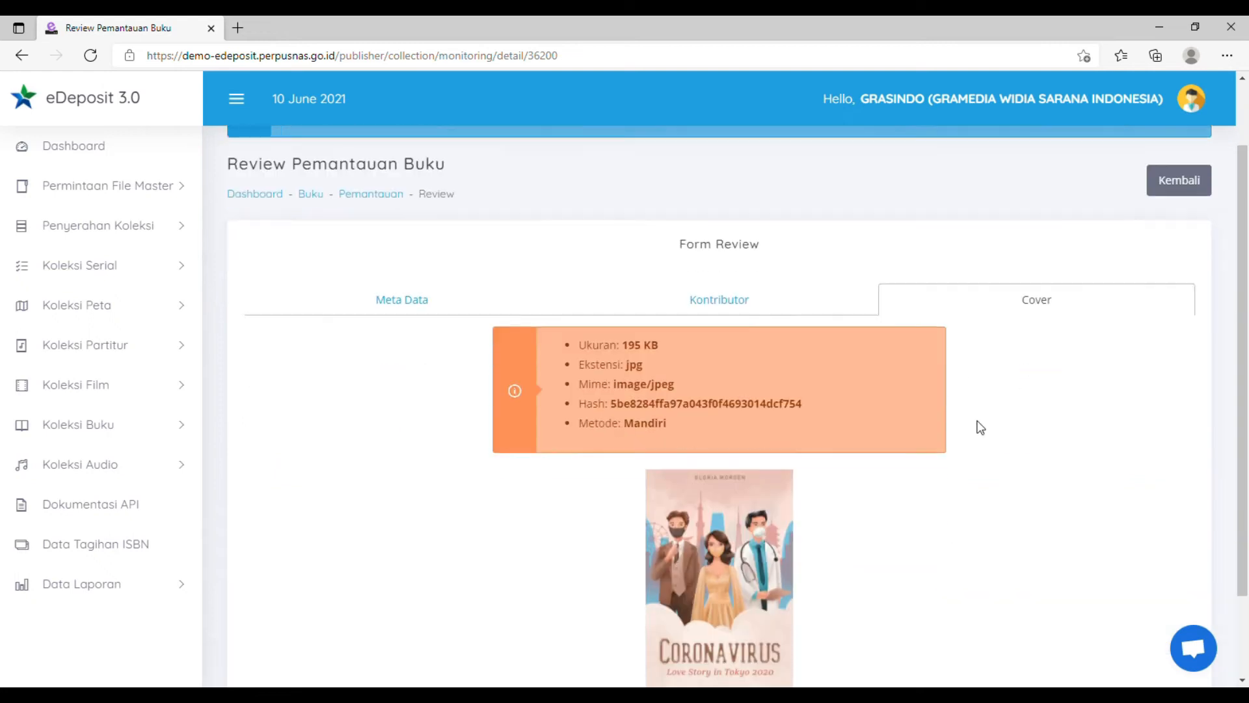
scroll(944, 449, "down", 4)
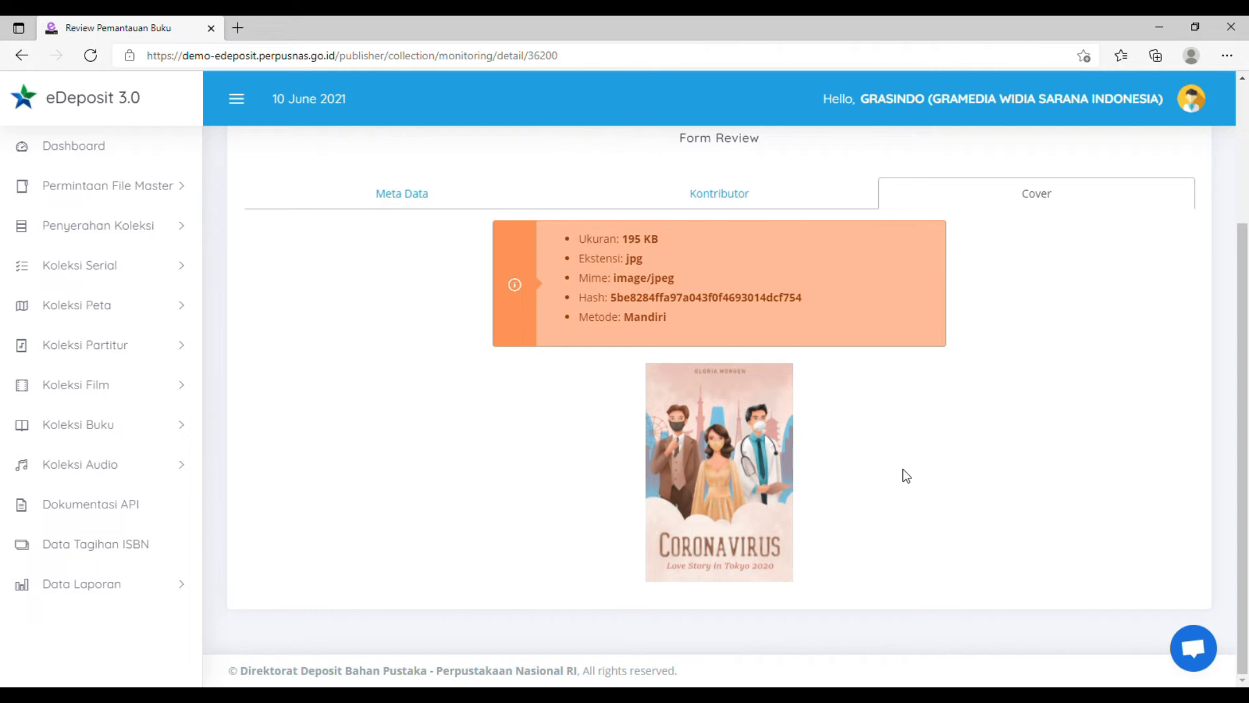
scroll(906, 475, "up", 3)
scroll(813, 443, "down", 3)
scroll(781, 426, "up", 2)
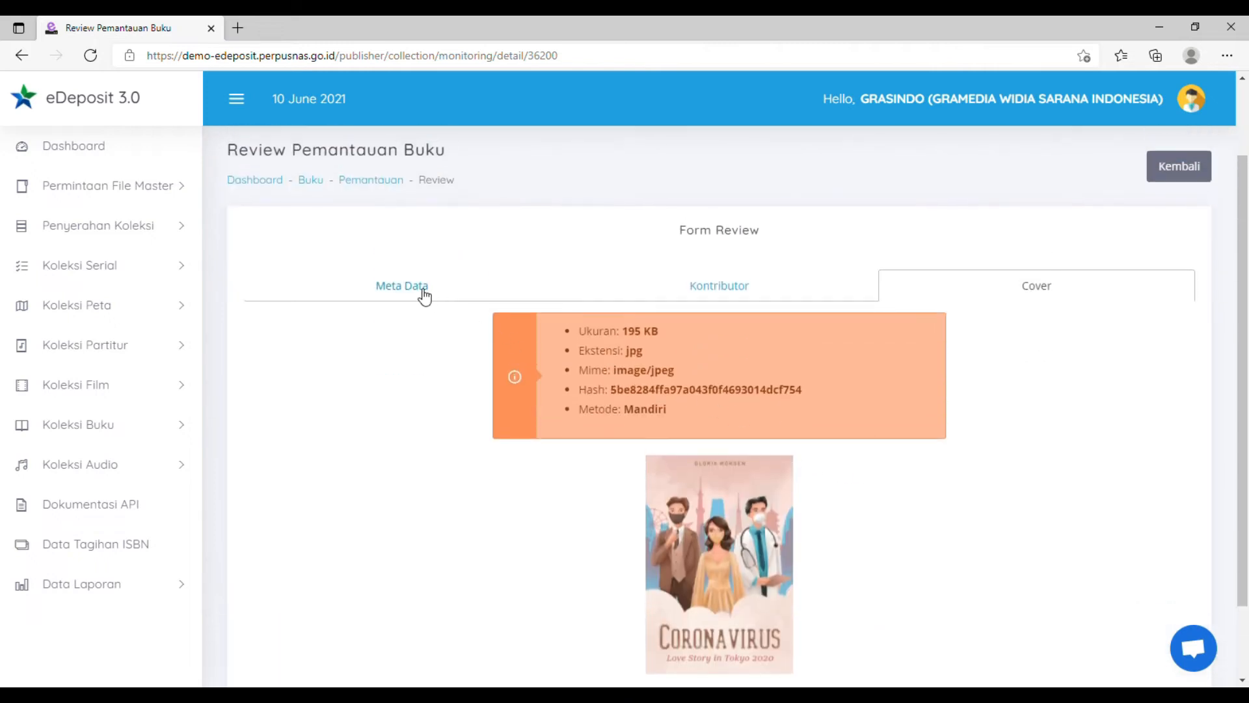
- Return to the submitted book's metadata and check the full record once more
left_click(425, 296)
scroll(652, 391, "down", 10)
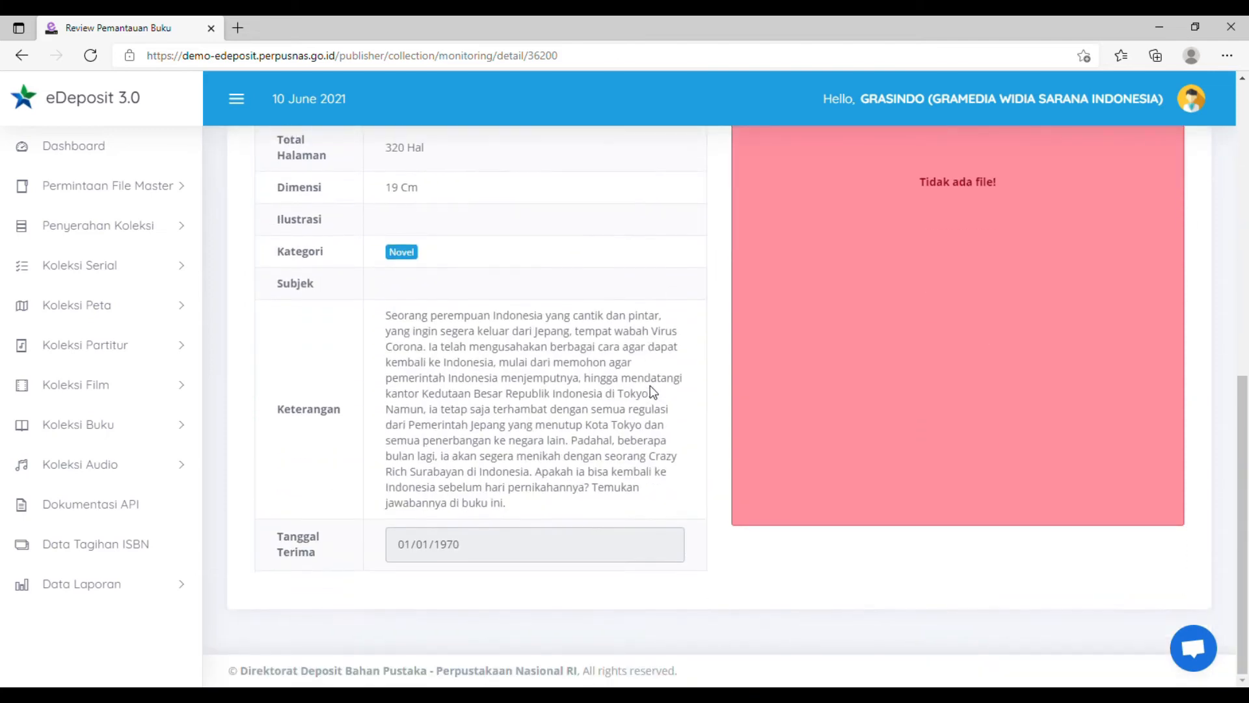
scroll(653, 391, "up", 7)
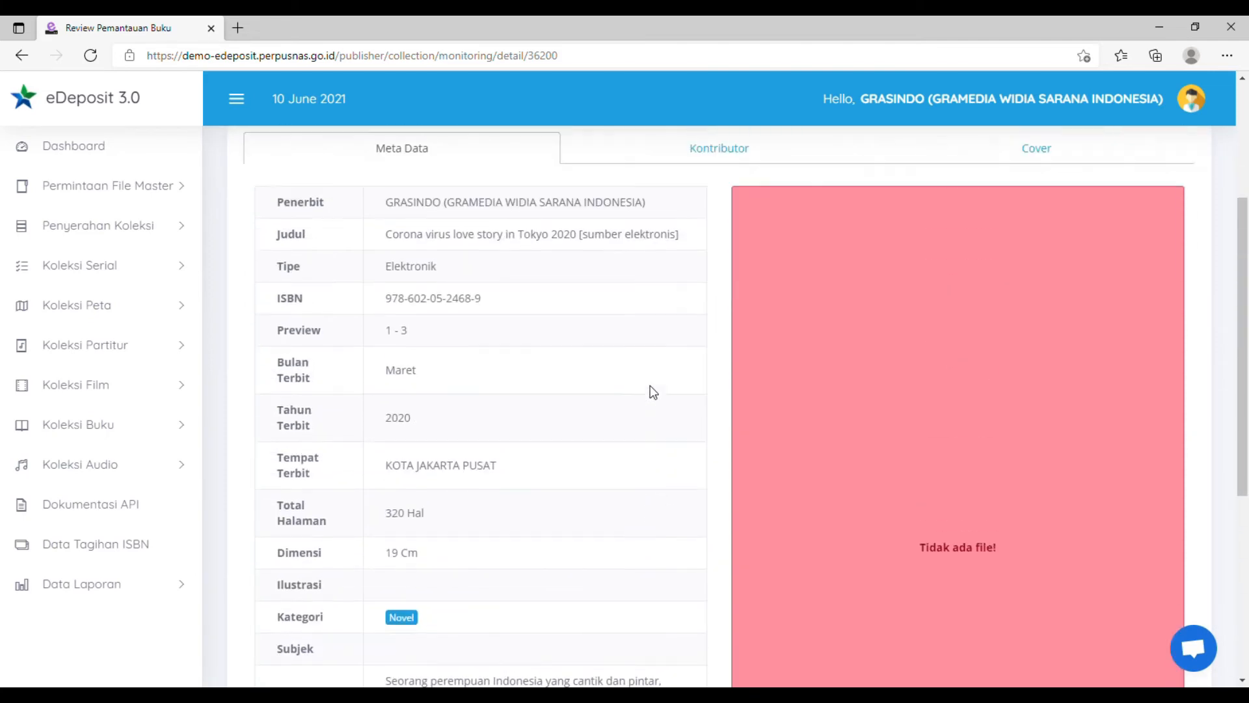
scroll(653, 391, "up", 2)
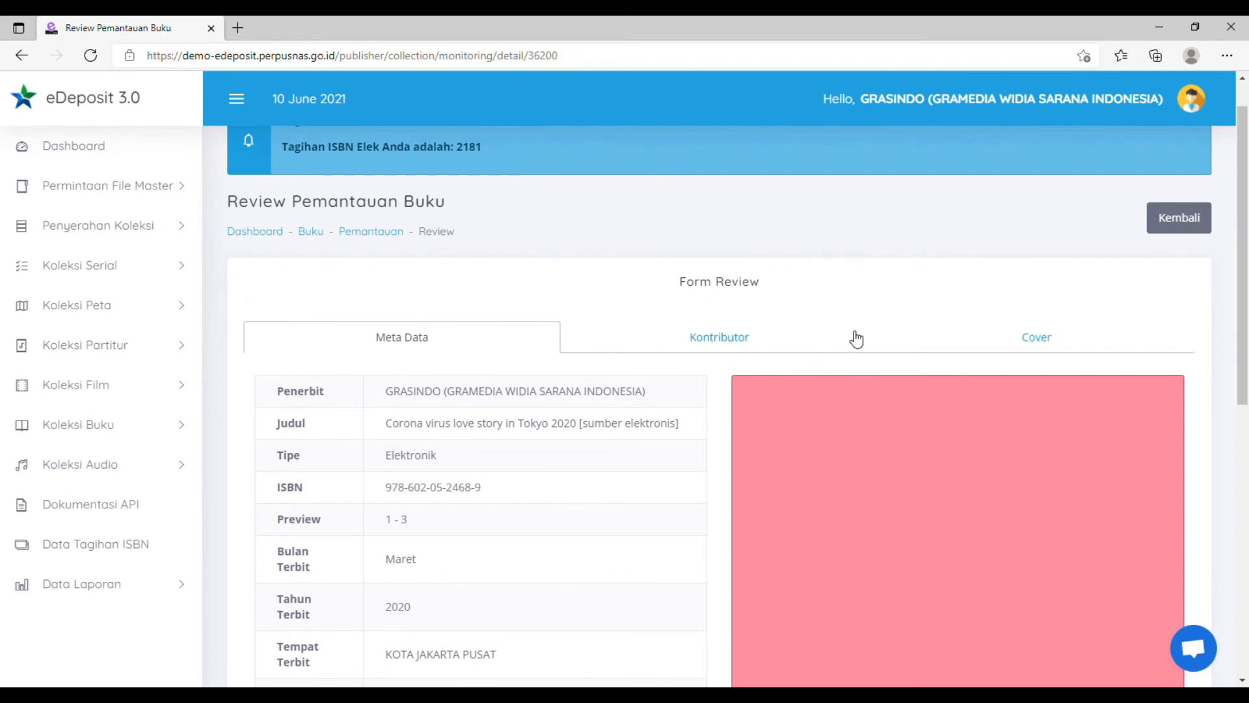
- Look over the submitted book's publication details, from title and ISBN down to the description
scroll(856, 338, "down", 8)
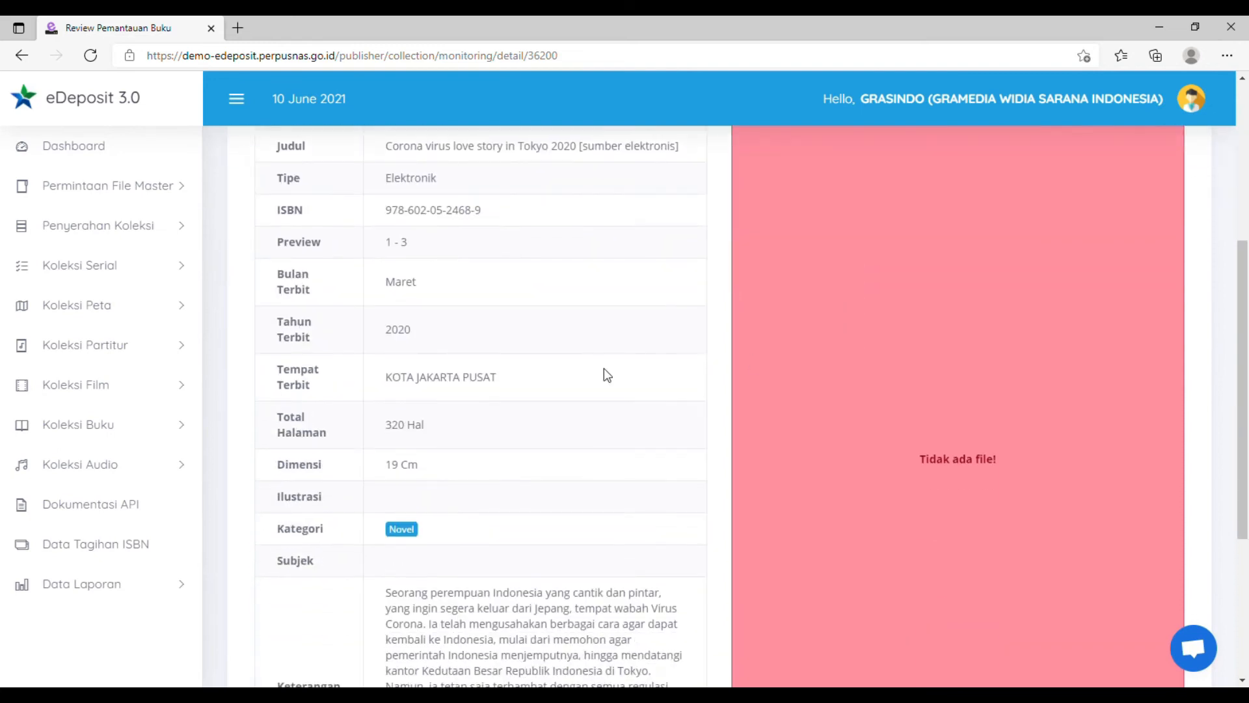
scroll(604, 376, "up", 8)
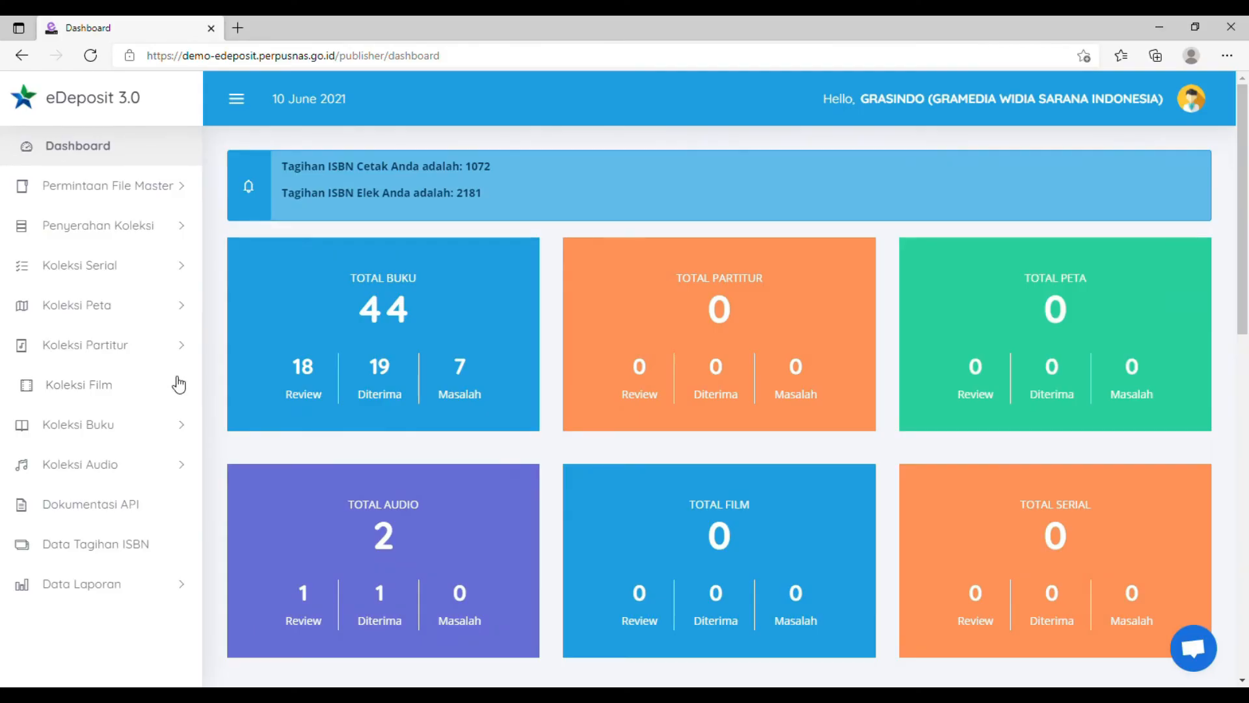
- Go to page 2 of the books with status Direview and open the details of the Corona virus book dated 10-06-2021
left_click(178, 428)
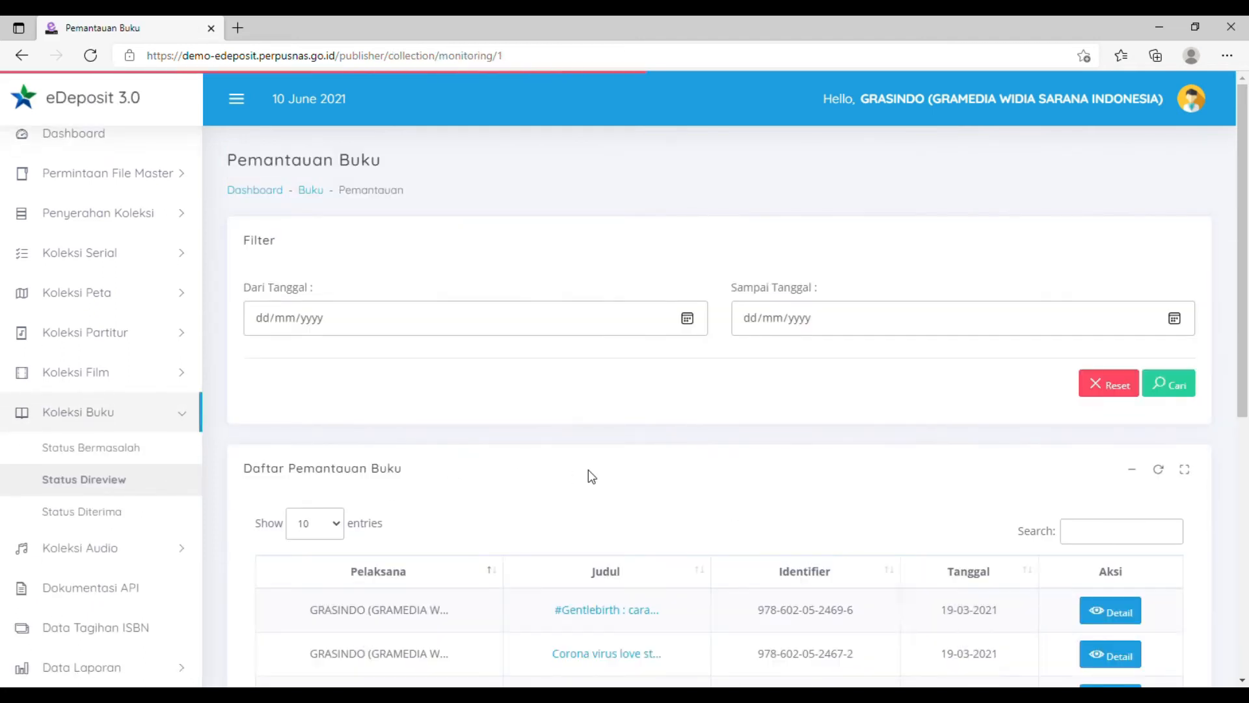
scroll(588, 469, "down", 7)
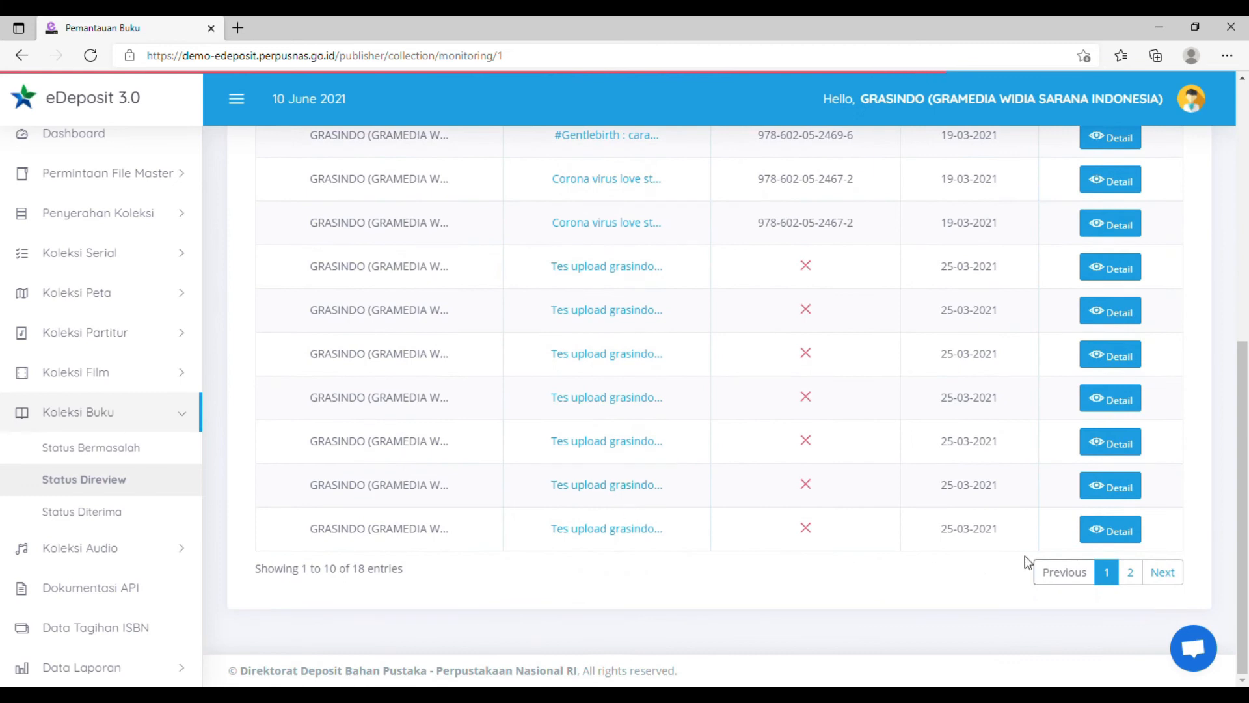
left_click(1130, 572)
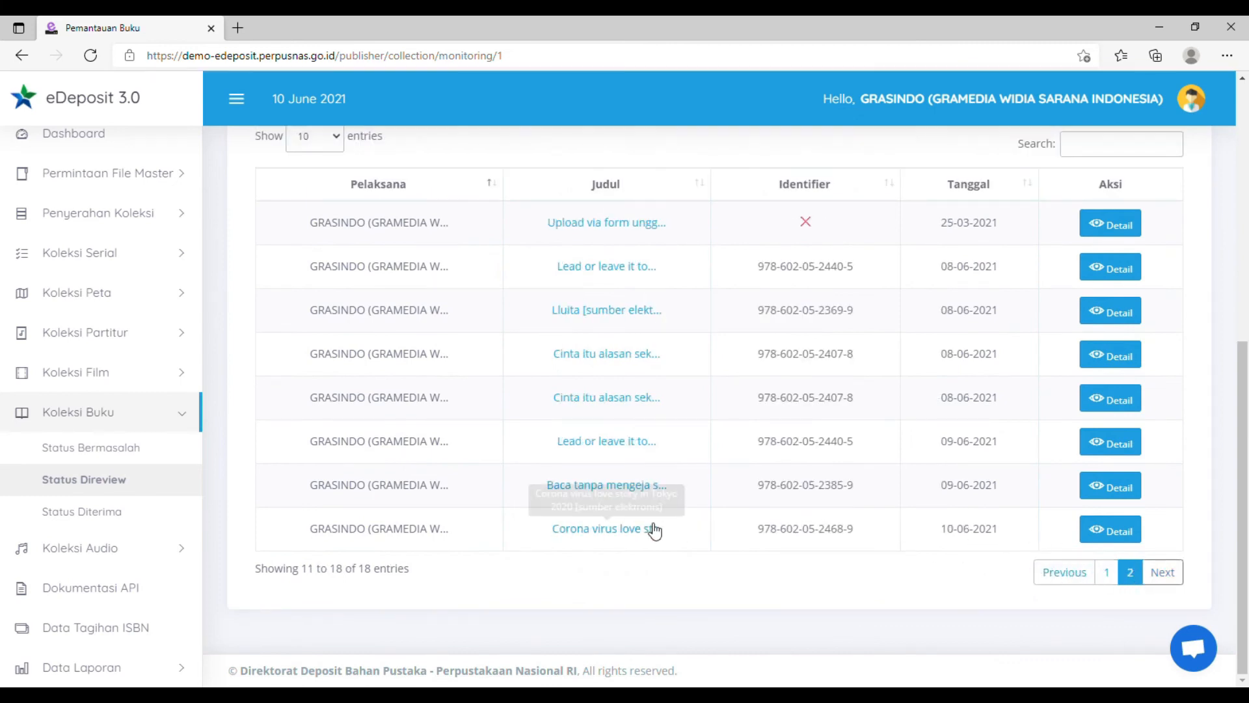
left_click(1116, 532)
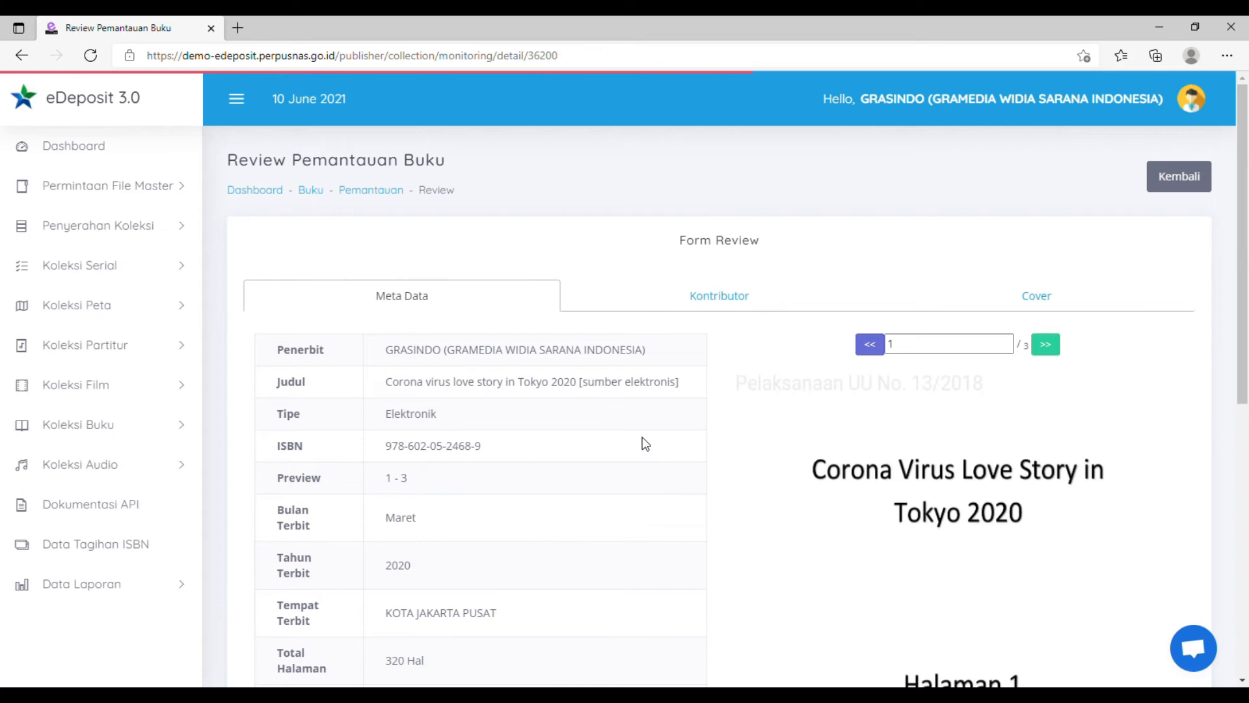
- Check the book's metadata under review and page through its file preview to page 3
scroll(643, 444, "down", 2)
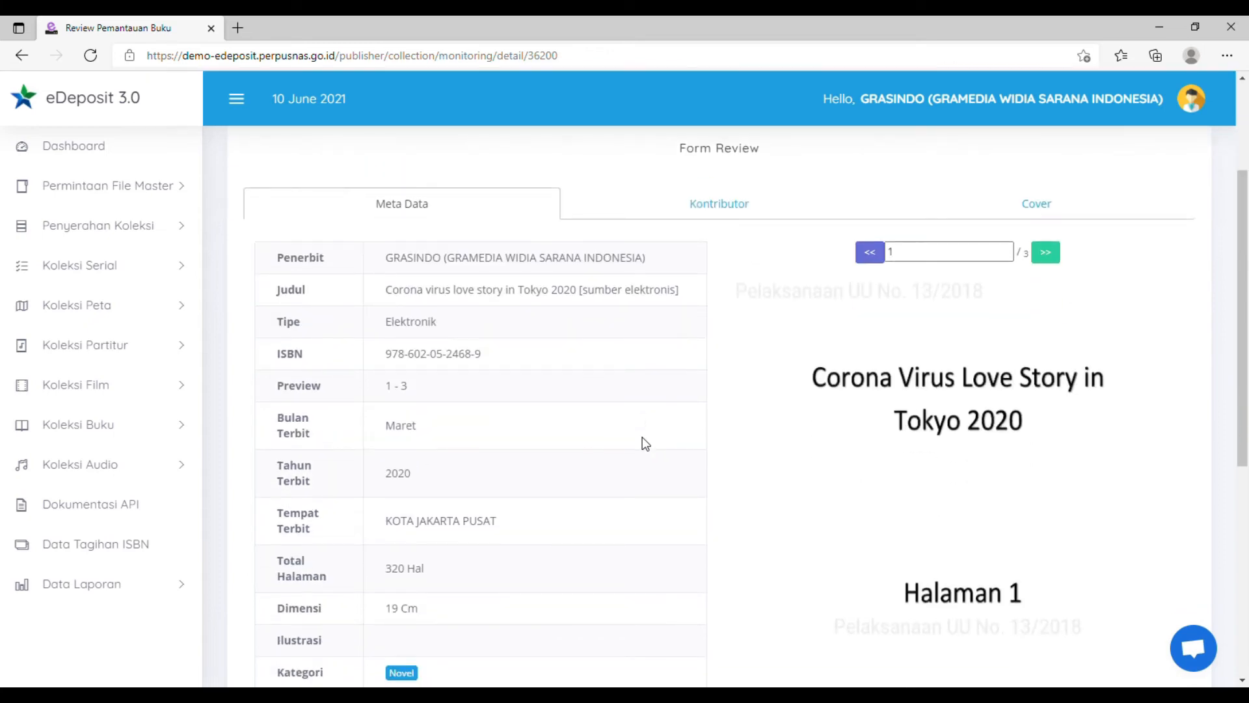
scroll(645, 443, "down", 2)
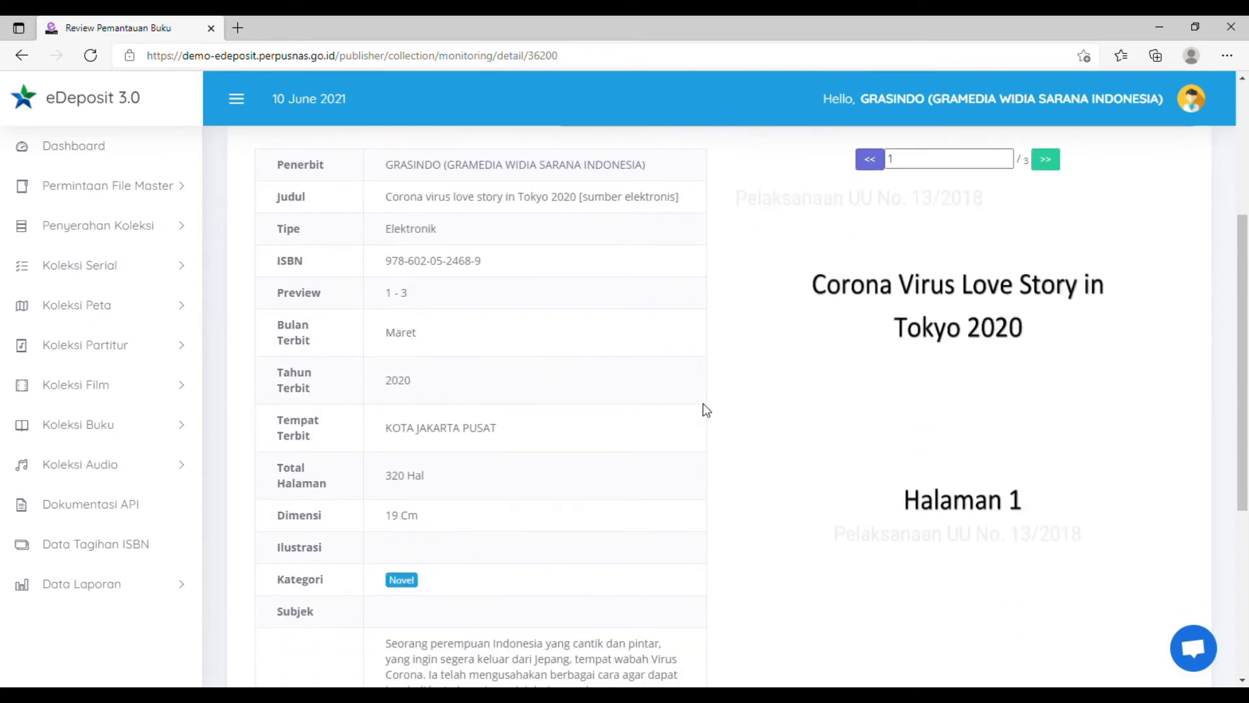
left_click(1047, 161)
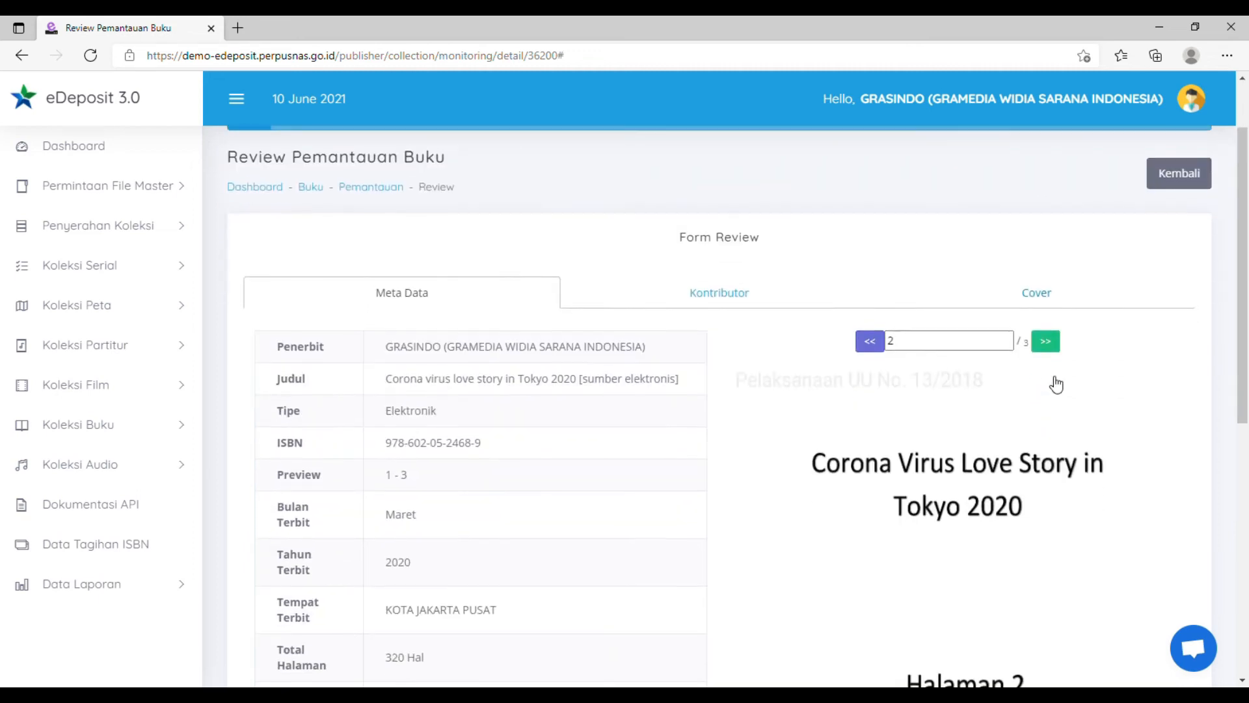
left_click(1064, 349)
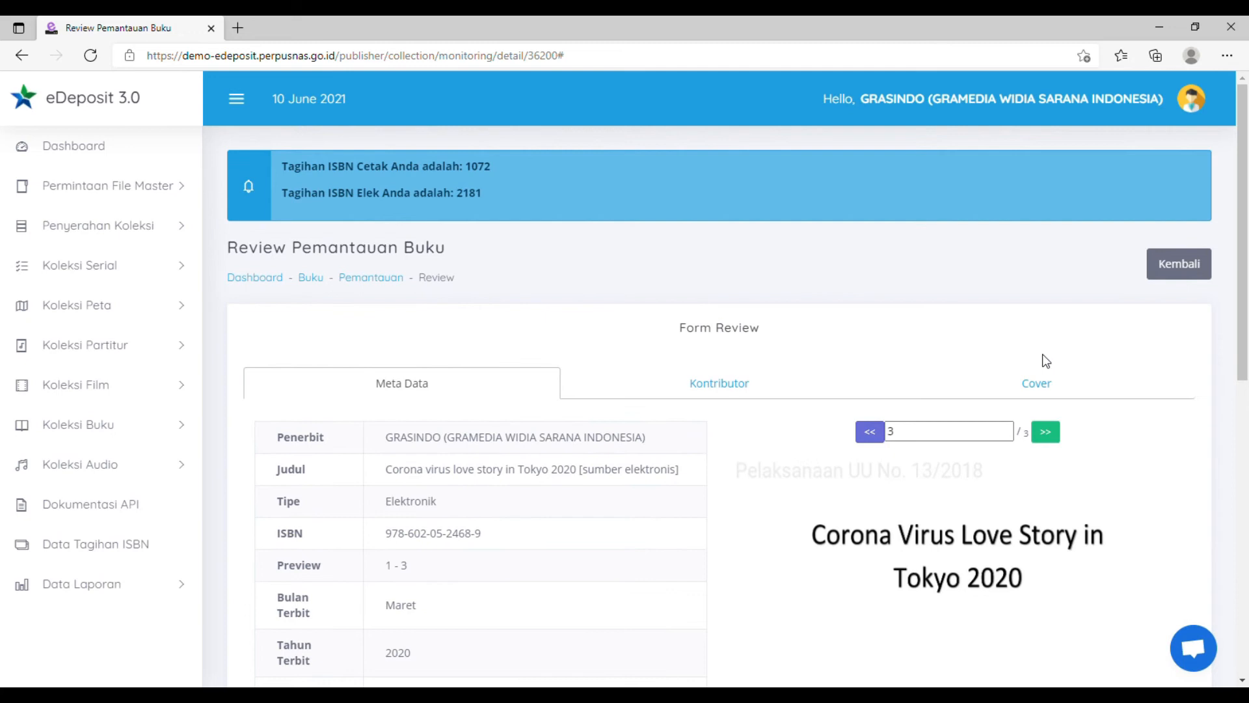
- View the contributor list and the cover information of the book under review
left_click(758, 392)
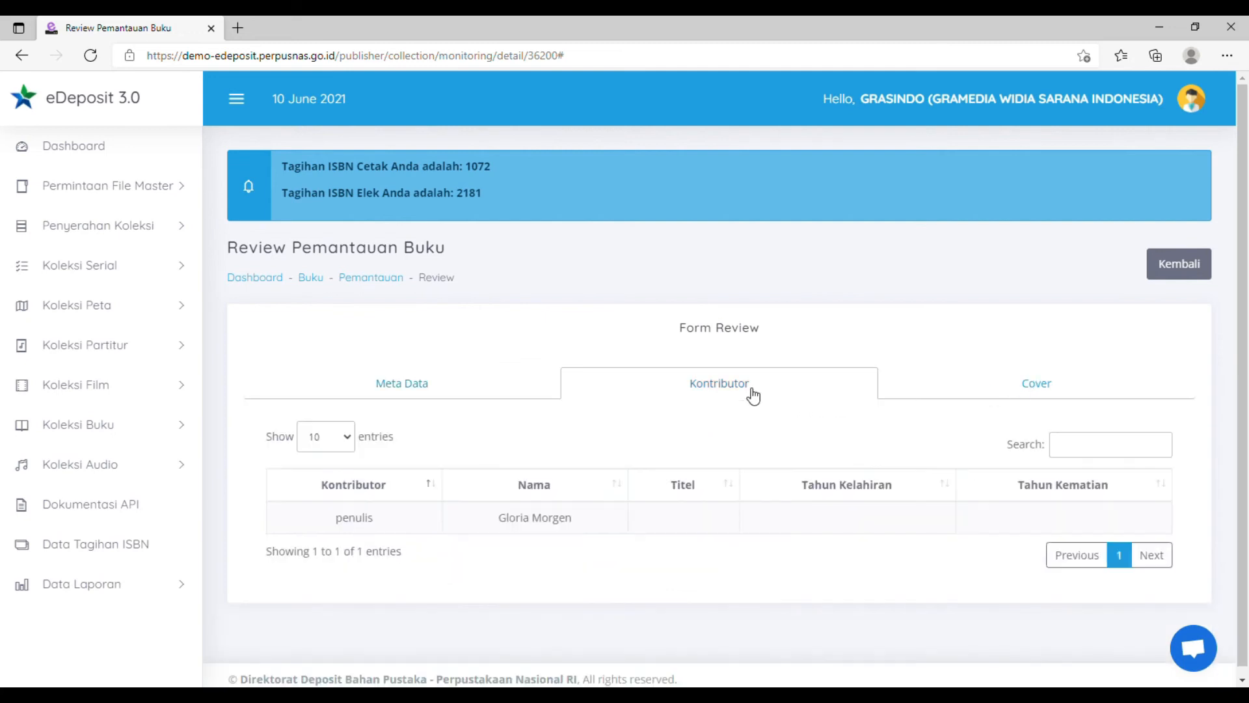
left_click(1030, 391)
scroll(1011, 487, "down", 3)
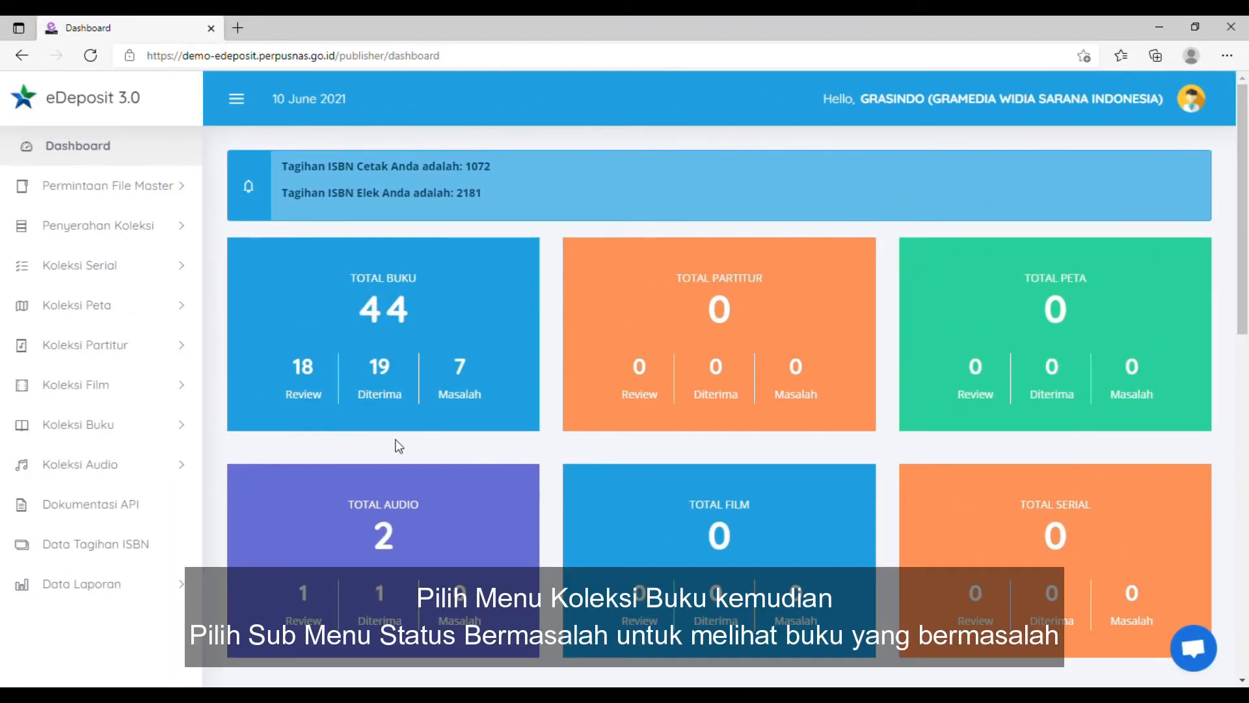
- Open the book collection's Status Bermasalah list and examine the problem recorded for each title
left_click(190, 430)
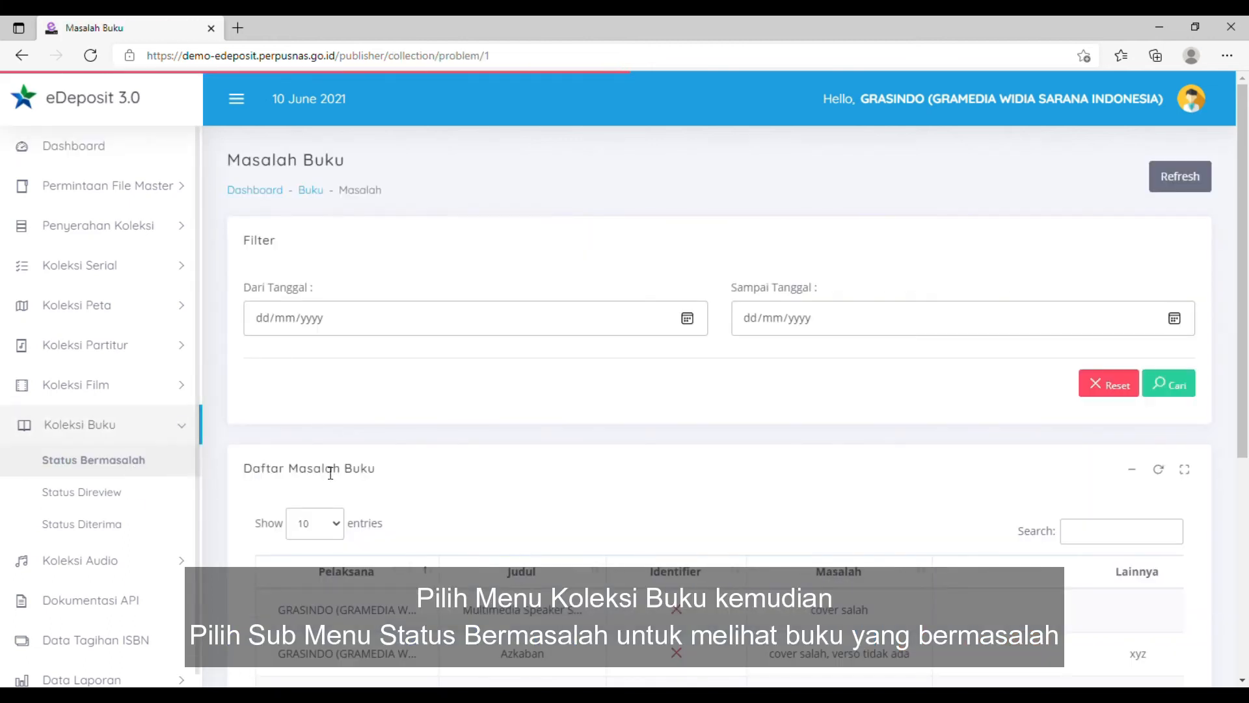
scroll(404, 449, "down", 1)
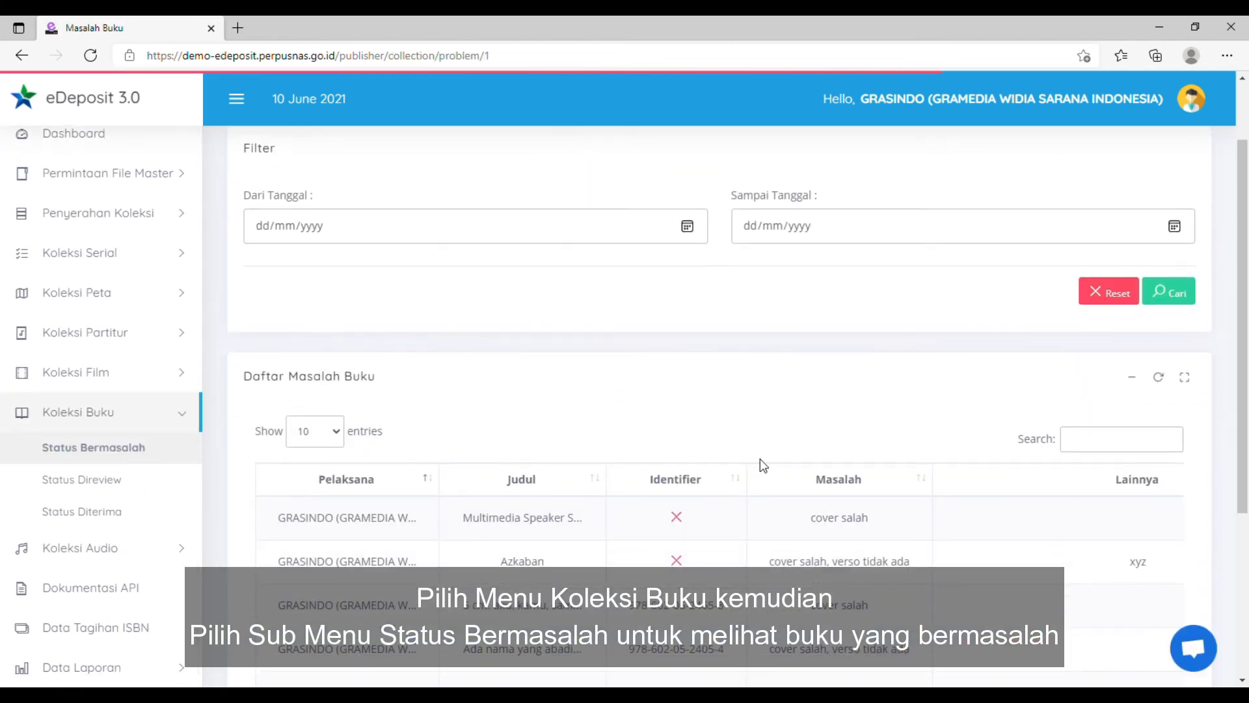
scroll(760, 460, "down", 1)
scroll(760, 459, "down", 1)
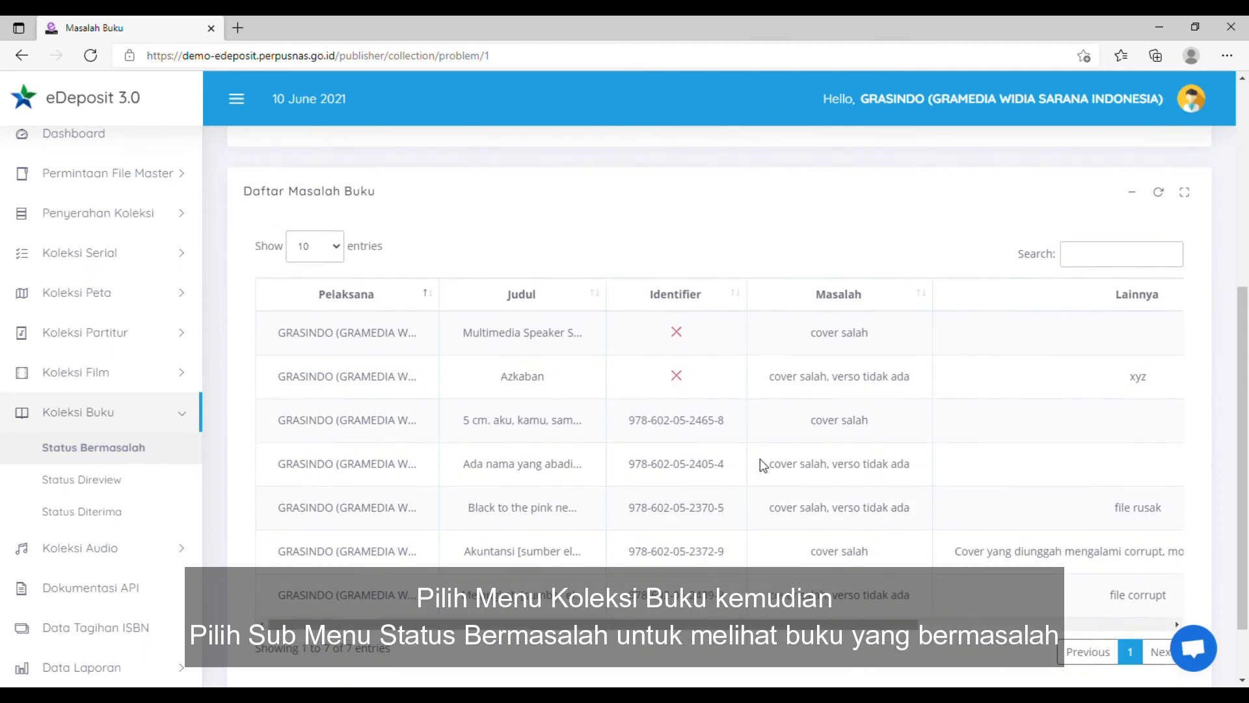
scroll(760, 458, "up", 3)
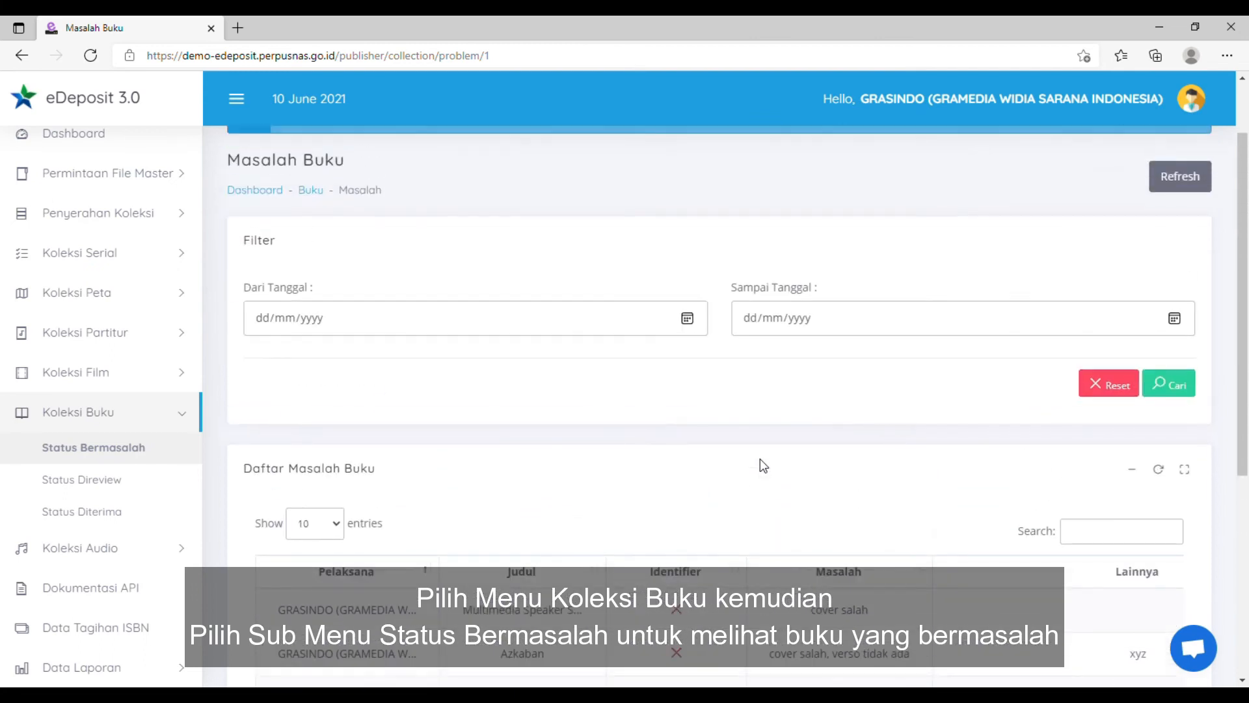
- Open the Status Direview book list and view its second page
left_click(112, 482)
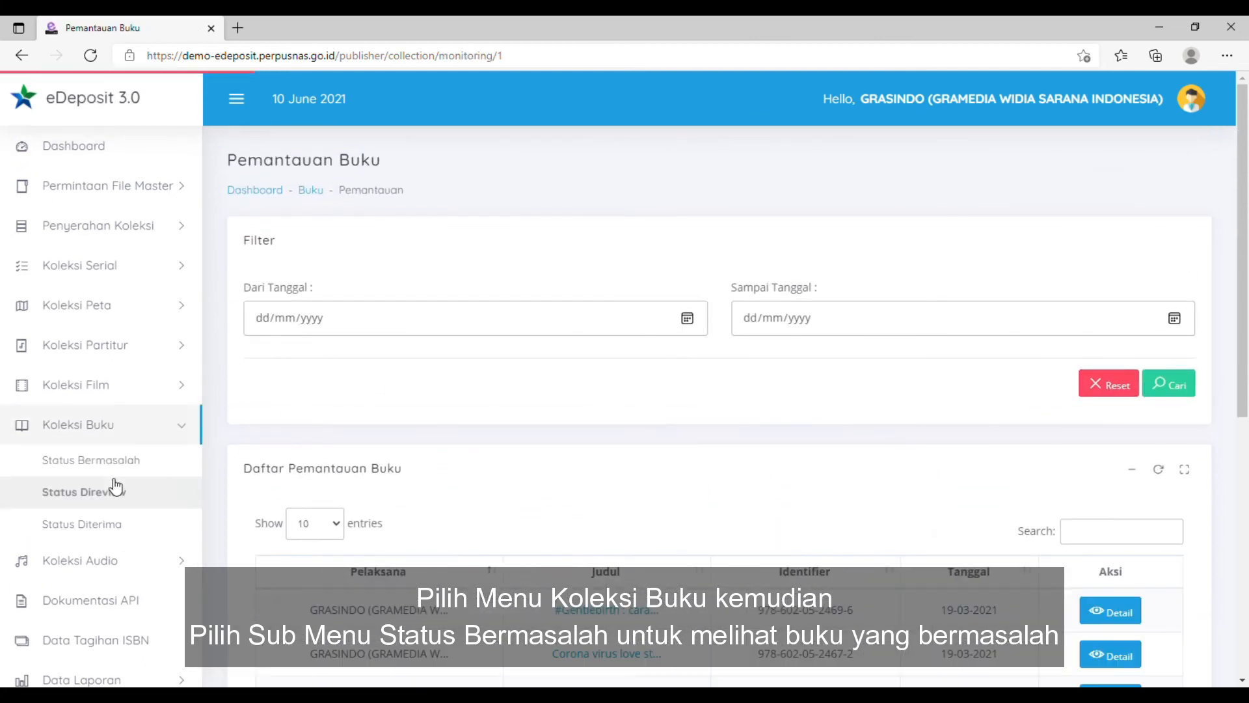
scroll(738, 495, "down", 5)
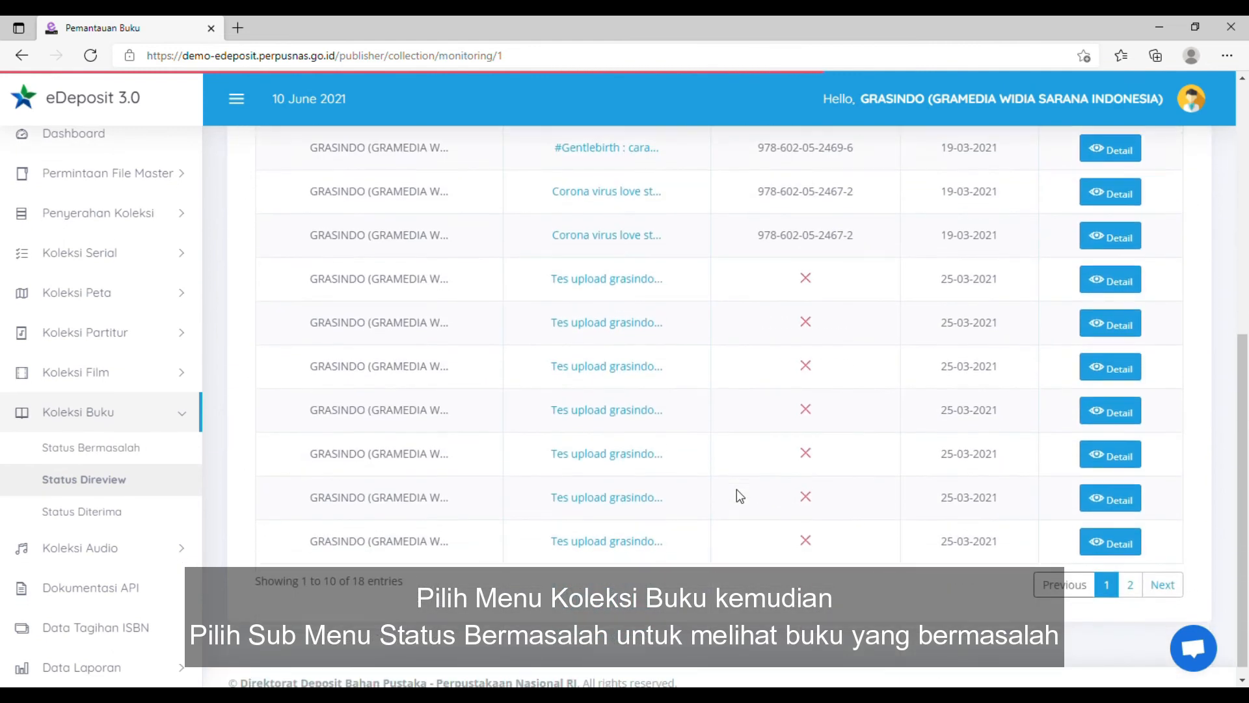
left_click(1130, 585)
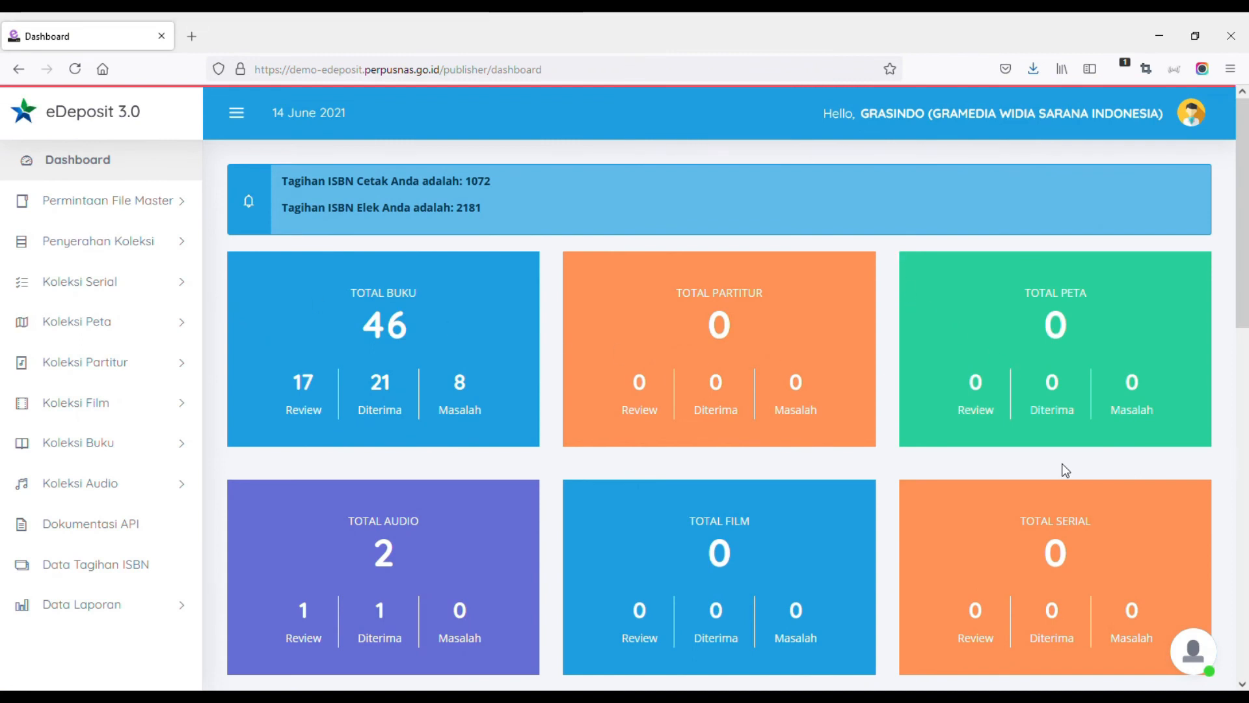
- Go to page 2 of the Status Diterima books and open the details of the Corona virus book dated 14-06-2021
scroll(865, 465, "down", 2)
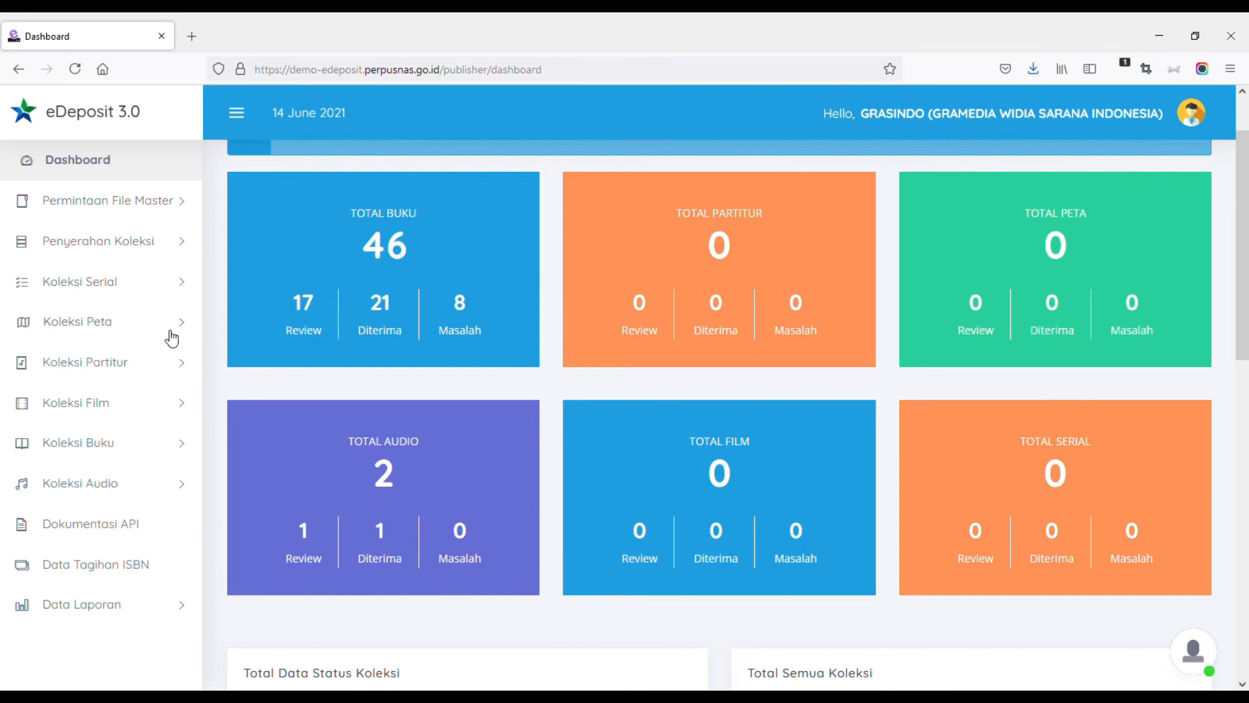
left_click(179, 457)
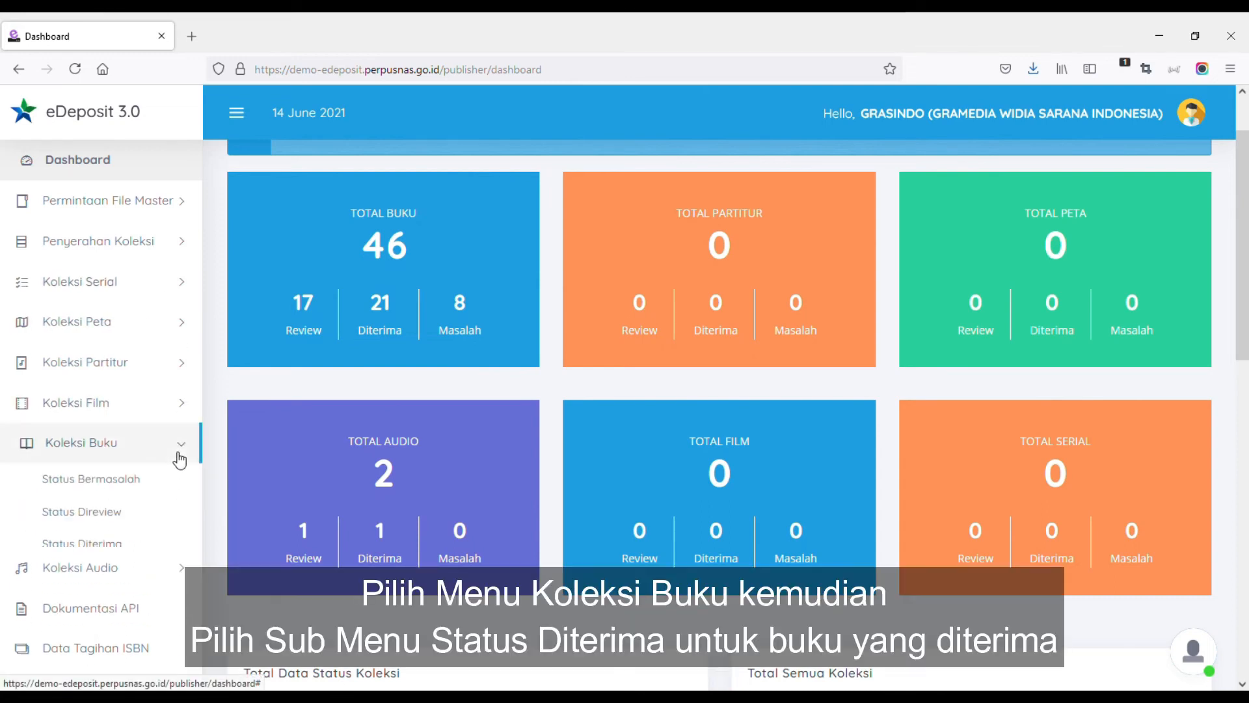
left_click(110, 548)
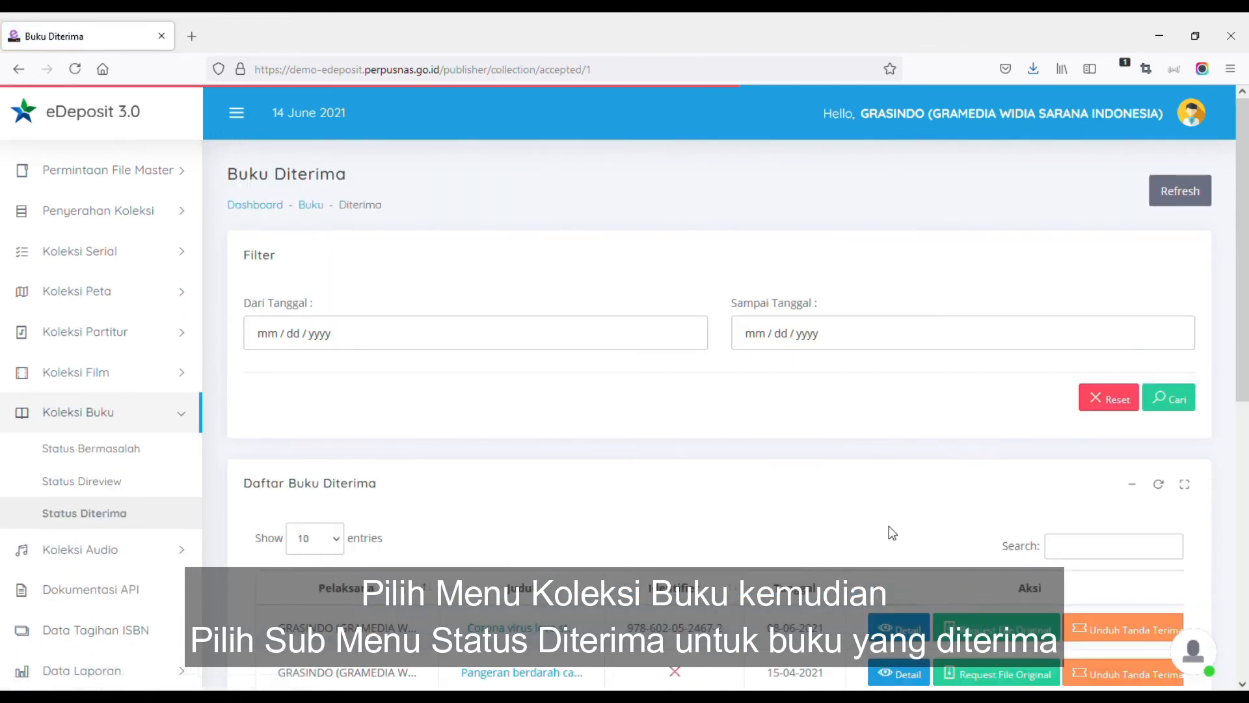
scroll(890, 530, "down", 8)
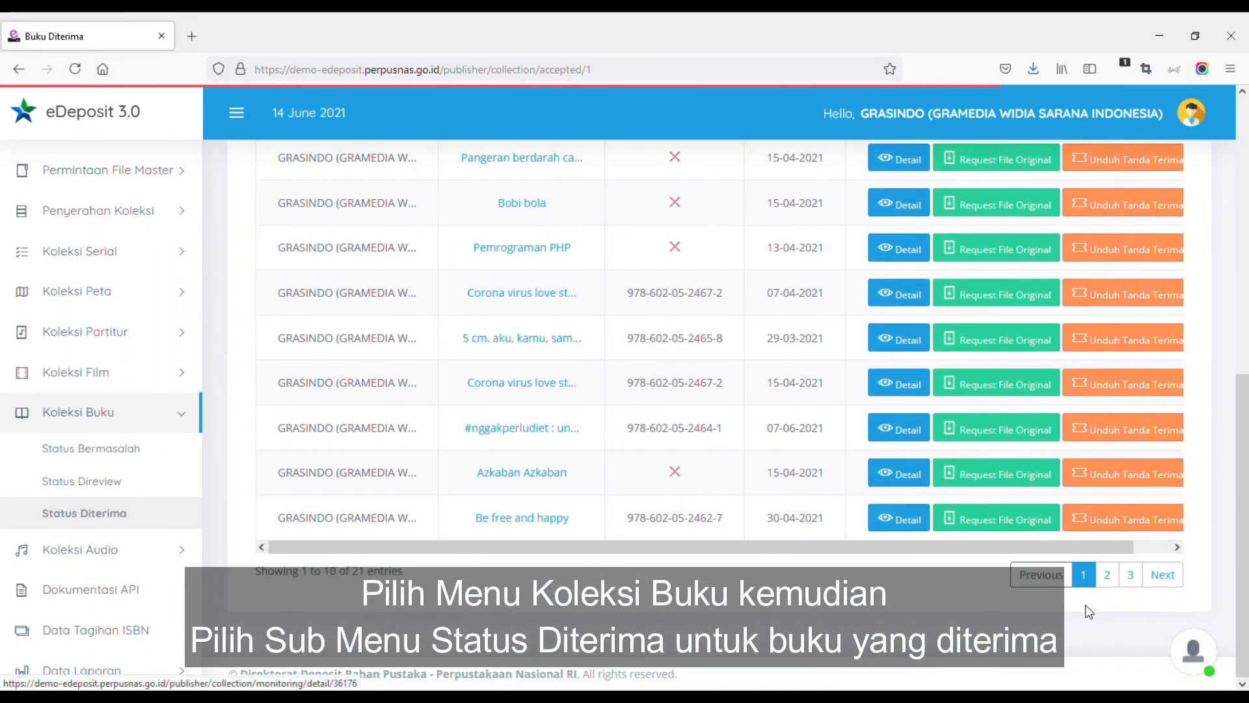
left_click(1107, 576)
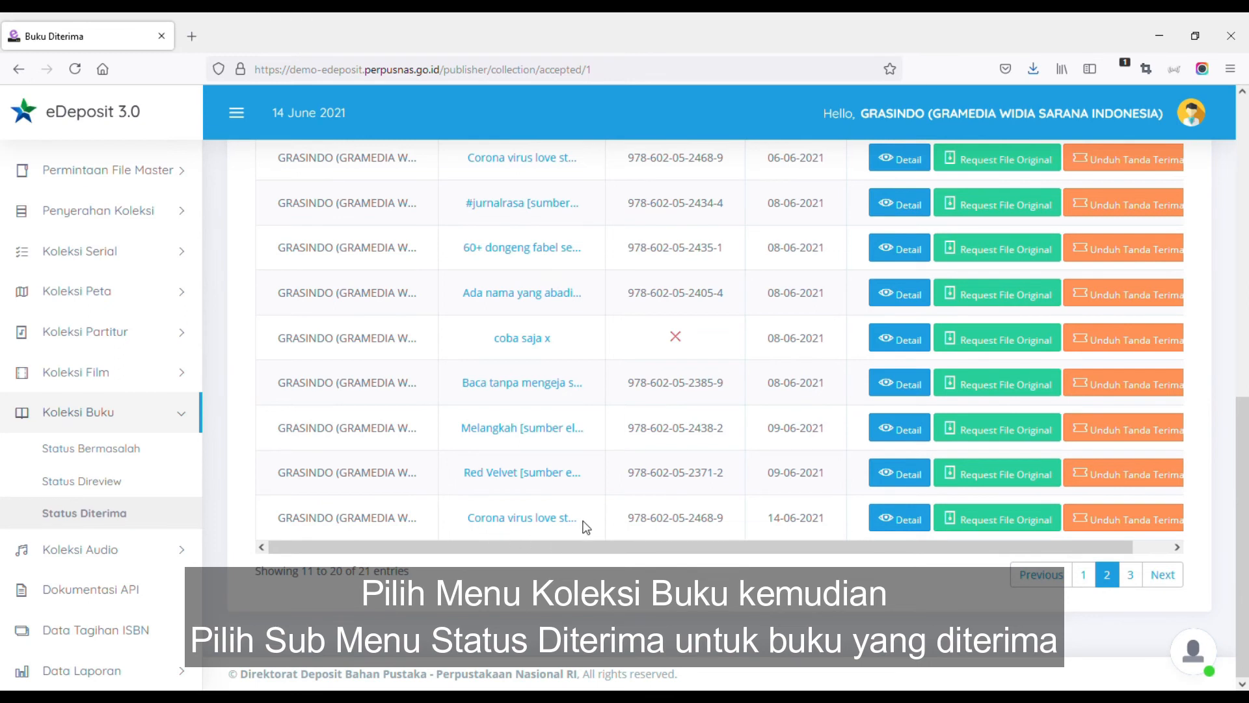
left_click(923, 529)
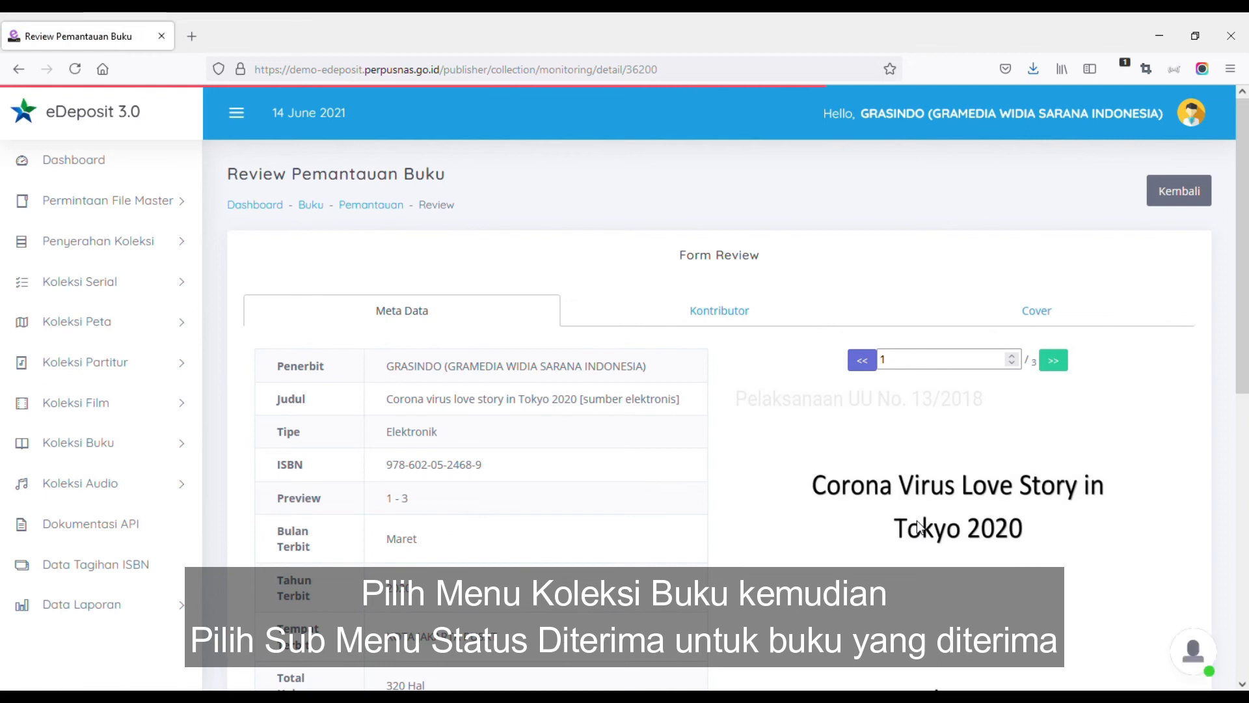
- Check the accepted book's metadata down to the received date and advance its file preview to page 2
scroll(919, 527, "down", 3)
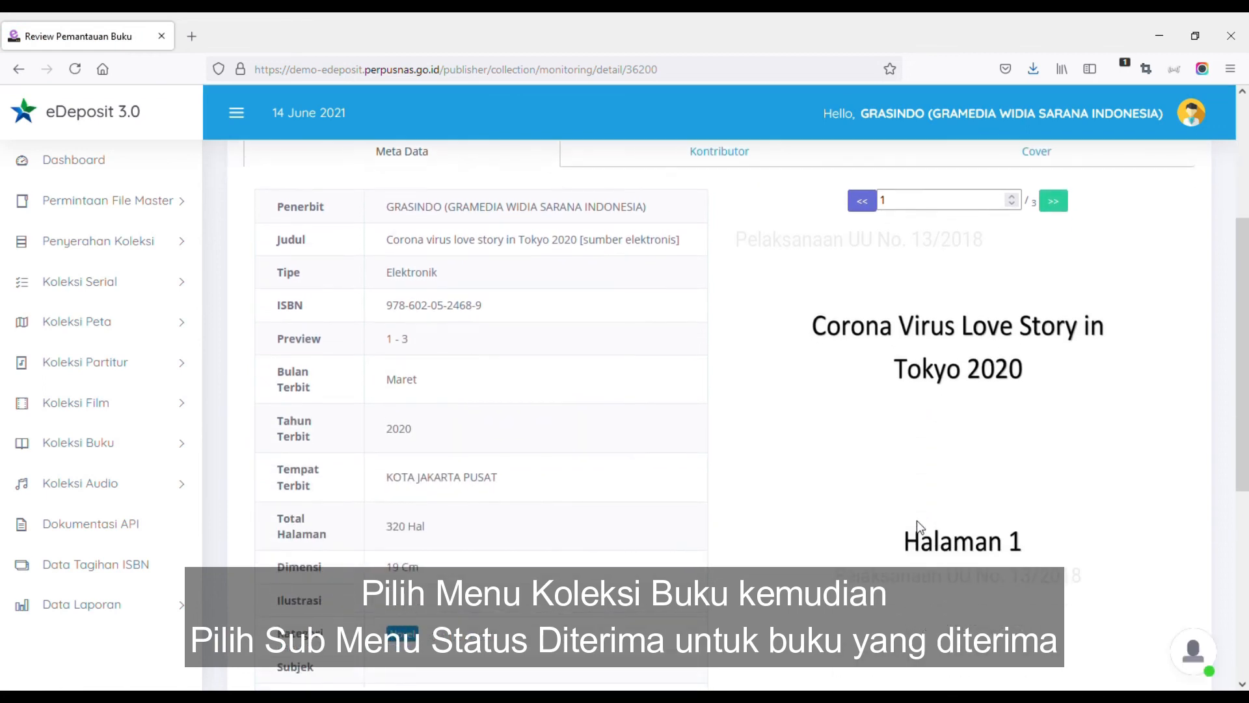
scroll(919, 526, "down", 5)
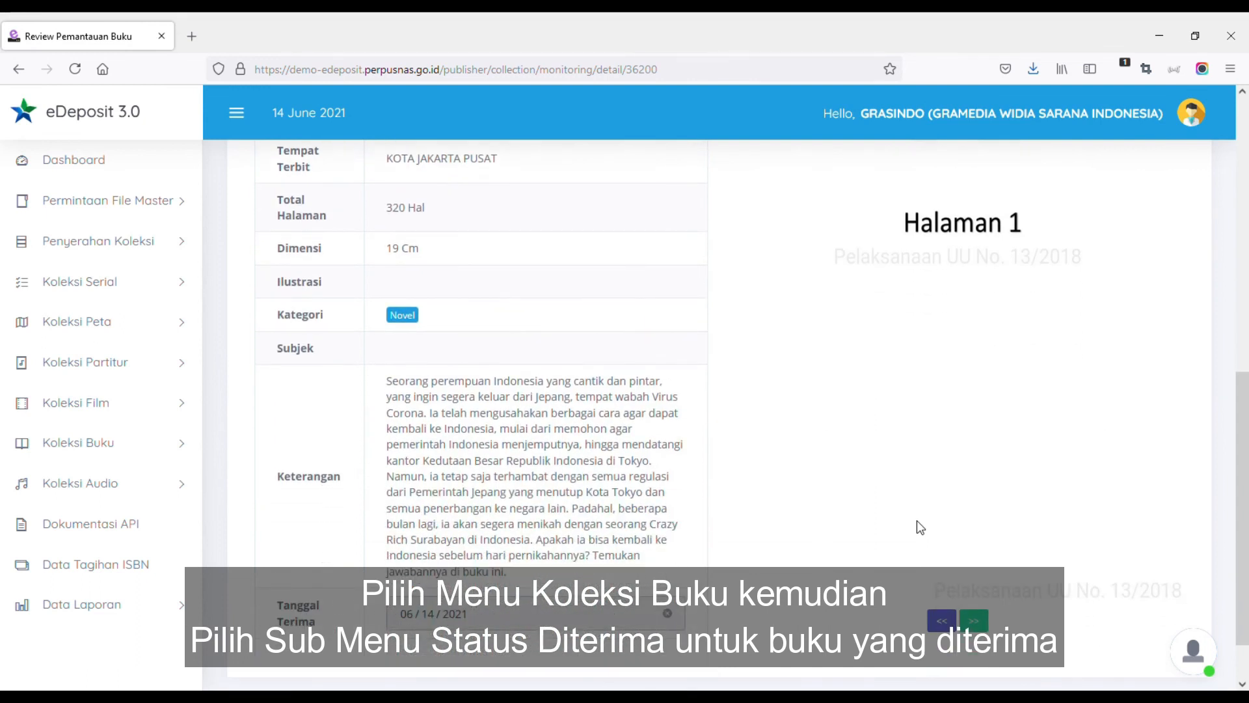
left_click(973, 618)
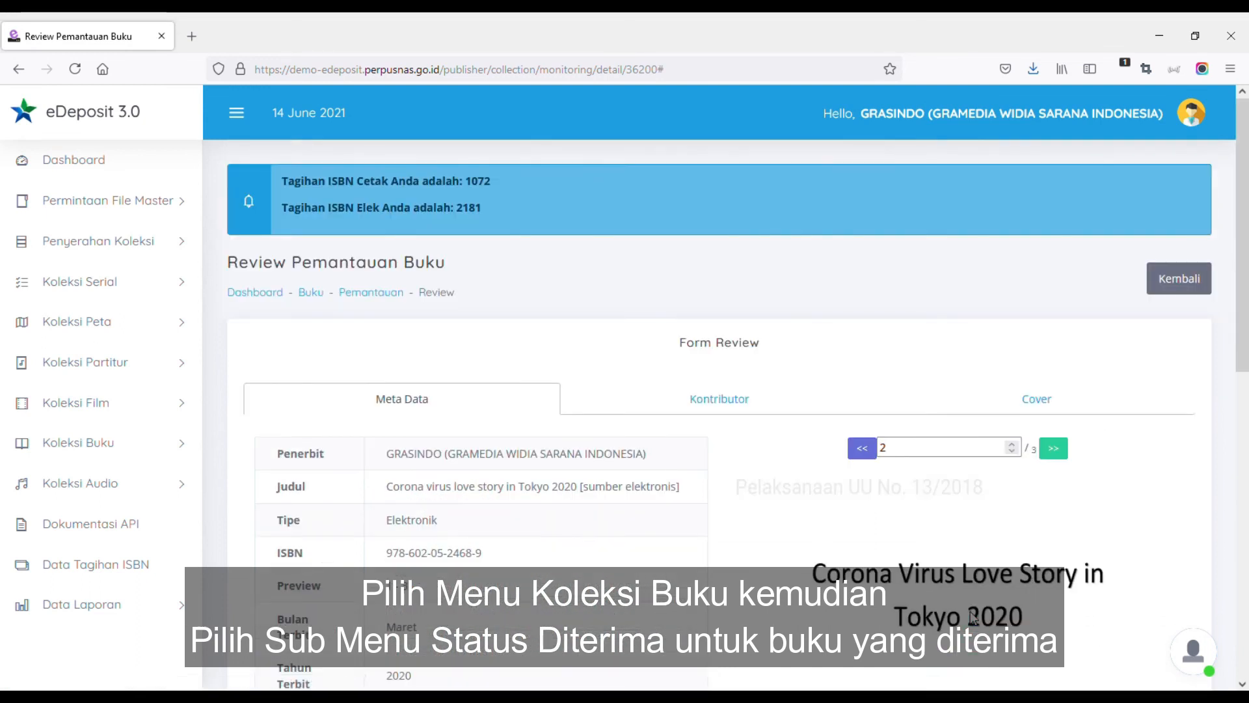
- View the accepted book's contributor list, then its cover image and file details
left_click(734, 407)
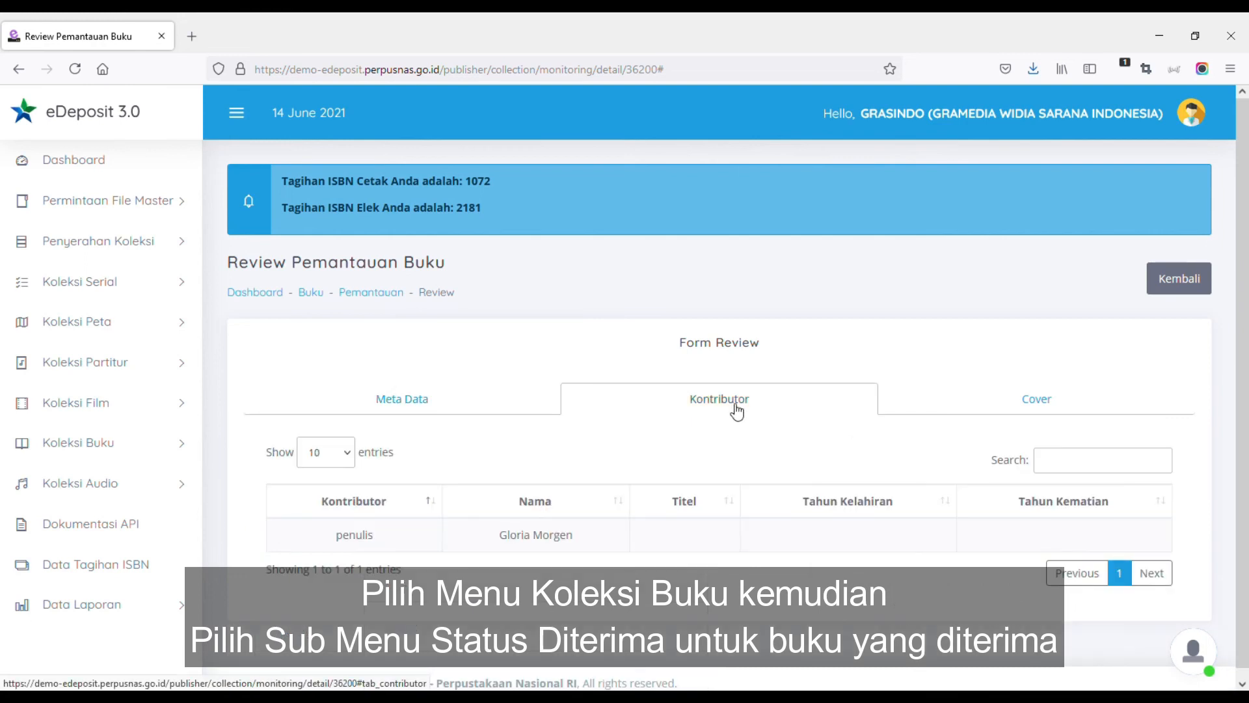
left_click(1043, 406)
scroll(1028, 423, "down", 3)
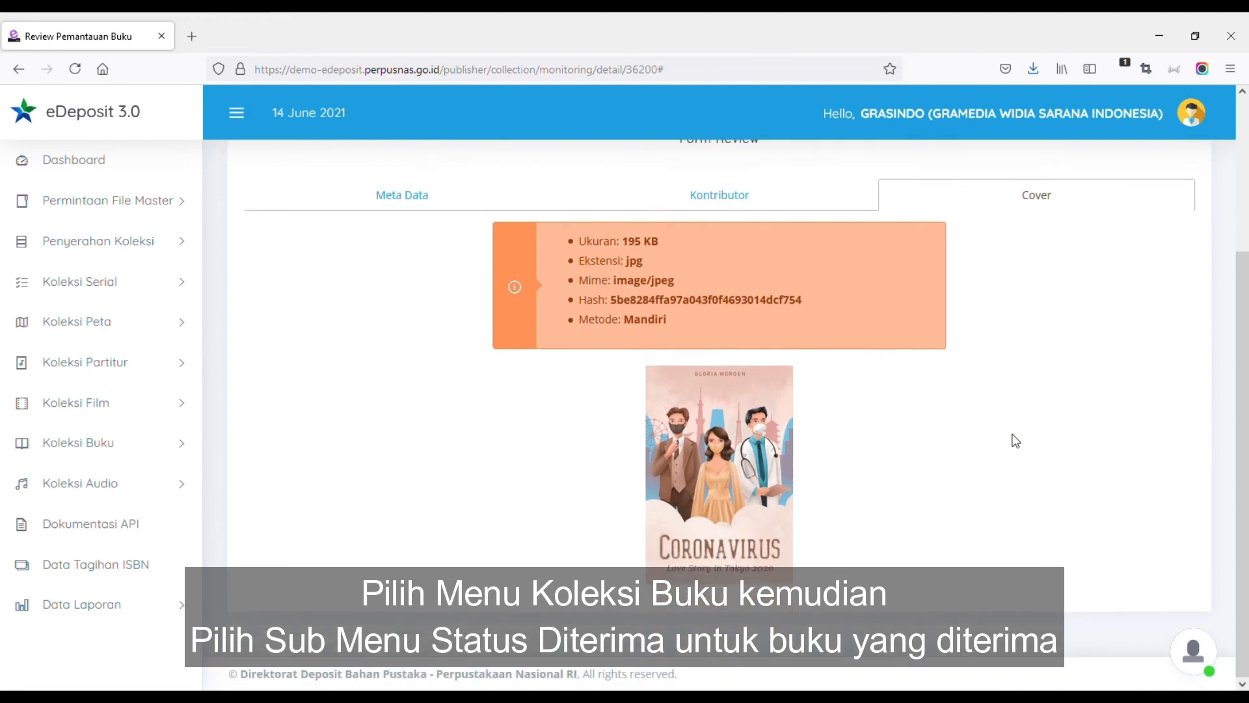
scroll(1016, 441, "up", 2)
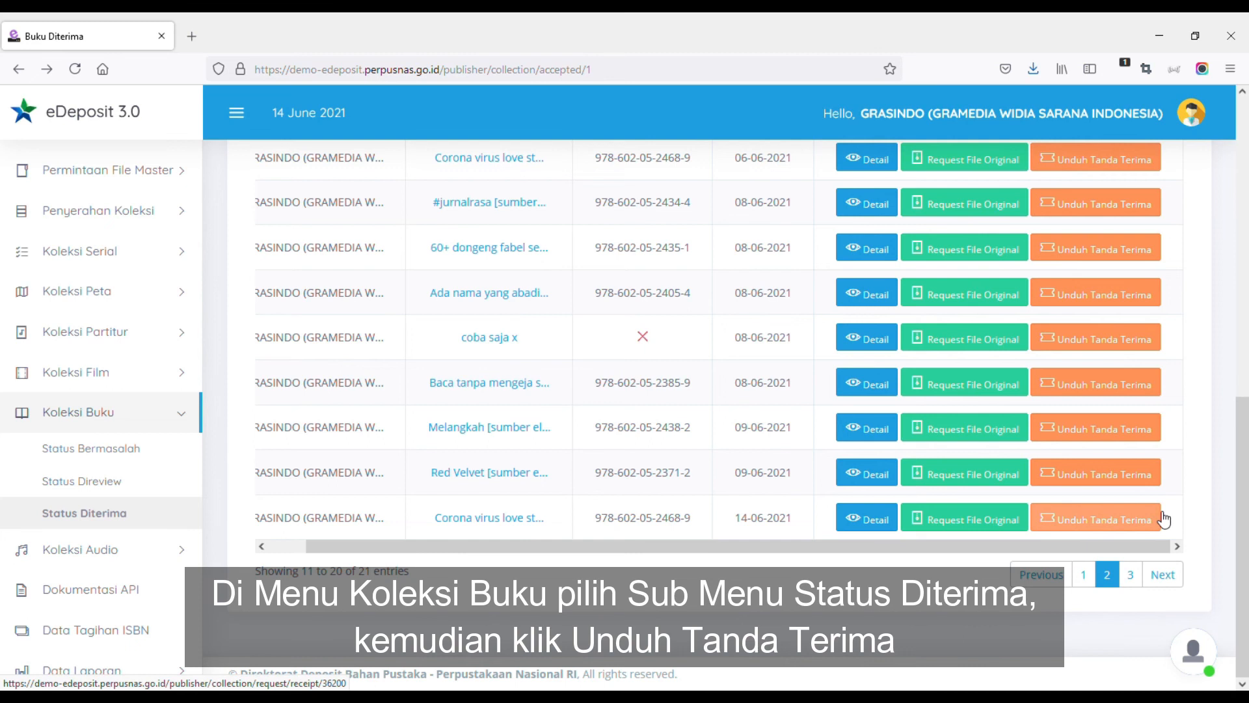
- Get the deposit receipt (Tanda Terima) for the Corona virus book dated 14-06-2021 and read through the verification letter
left_click(1164, 519)
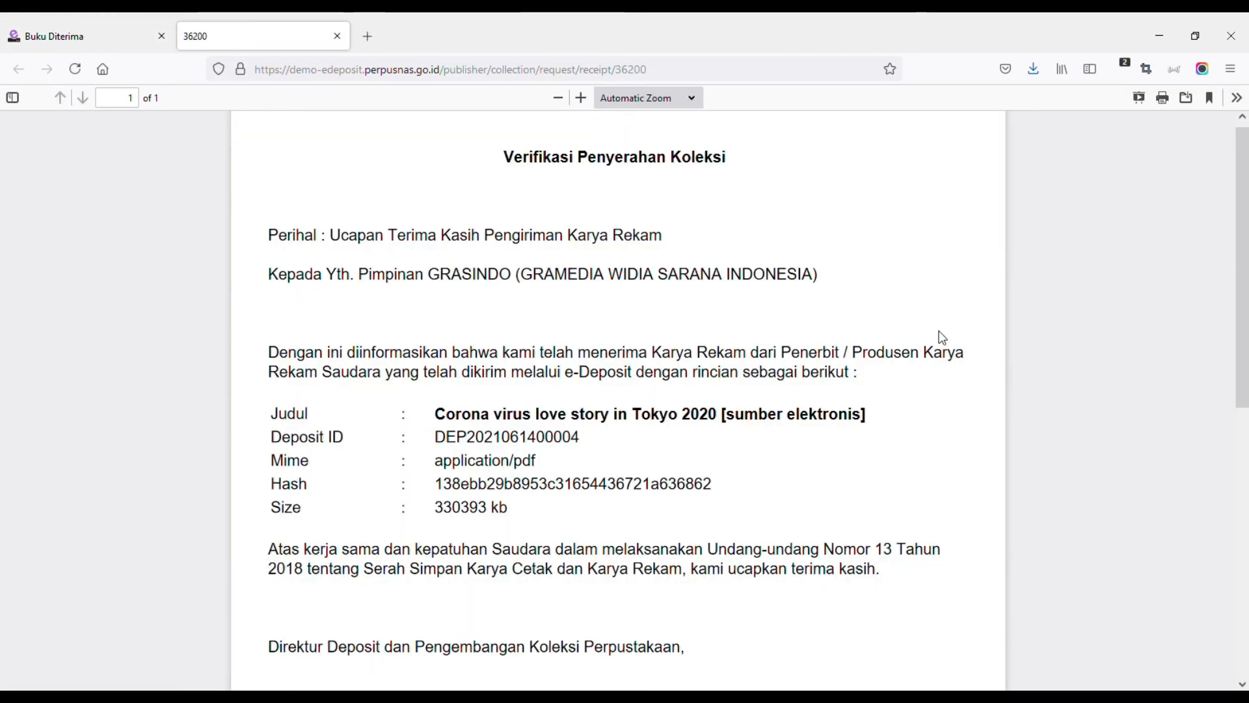
scroll(943, 338, "down", 2)
scroll(943, 338, "down", 2)
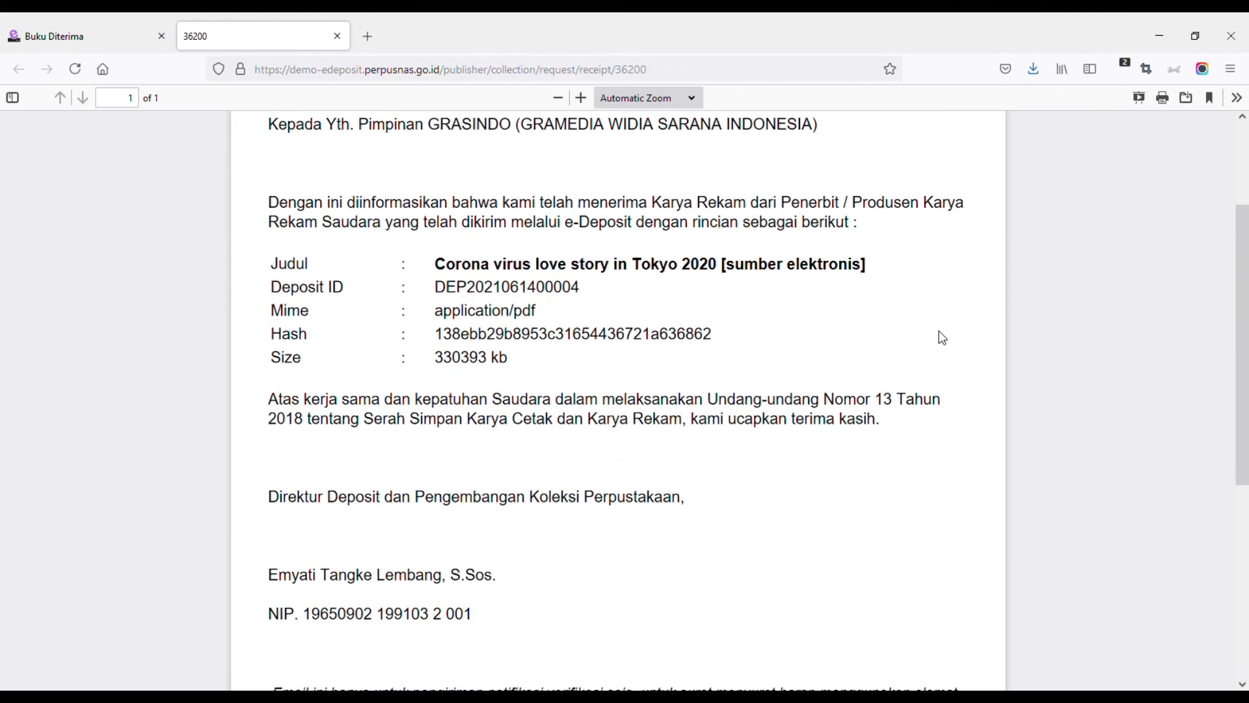
scroll(943, 338, "down", 2)
scroll(943, 338, "down", 2)
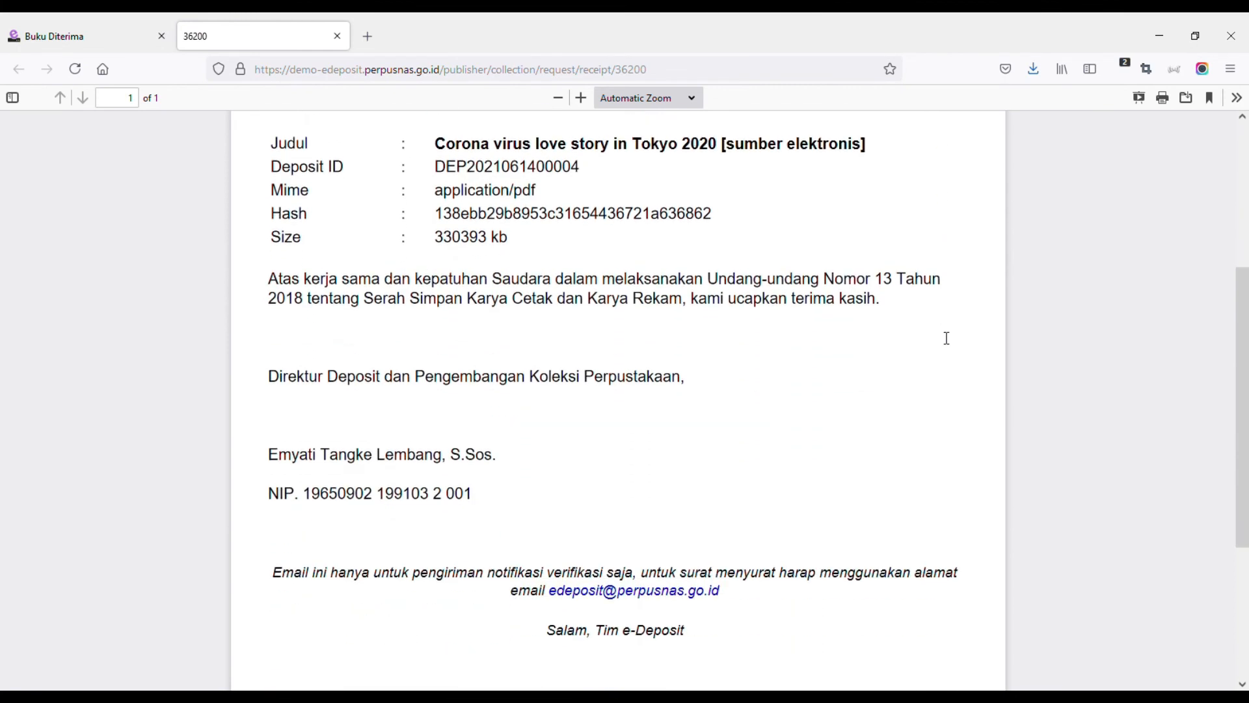
scroll(943, 337, "down", 2)
scroll(943, 338, "down", 2)
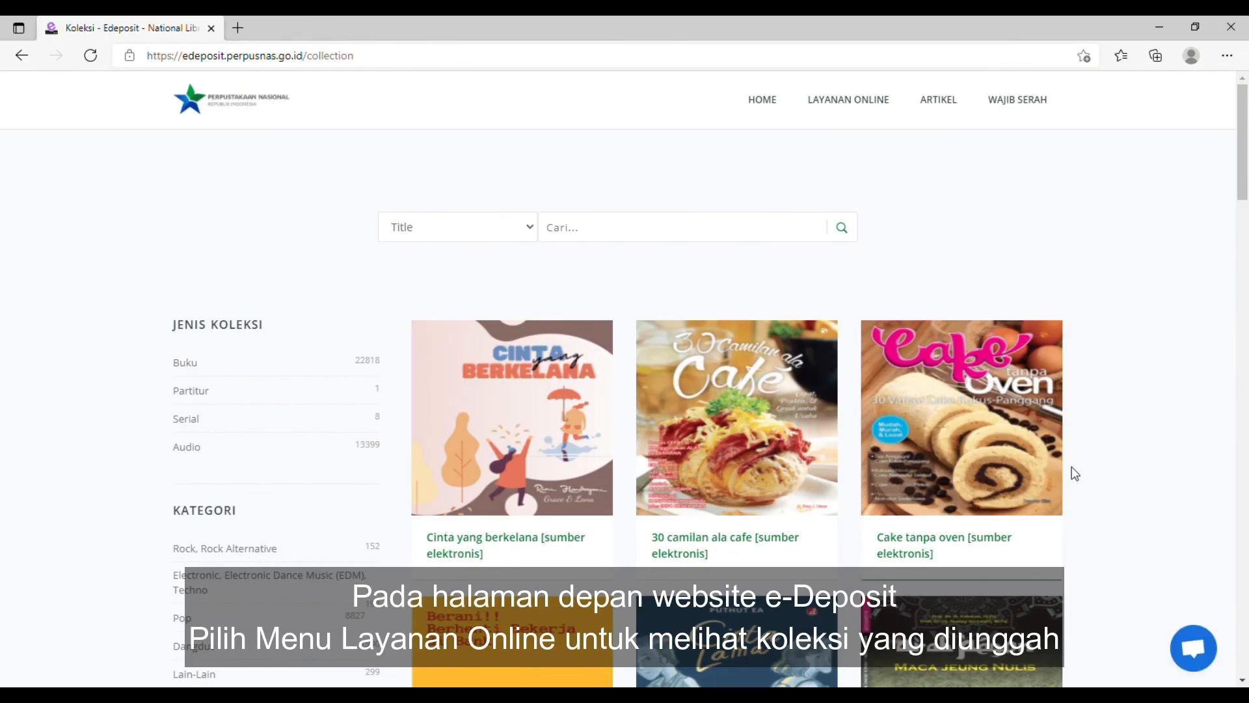
- Open the book Cake tanpa oven [sumber elektronis] from the collection and view its details and first preview page
left_click(993, 546)
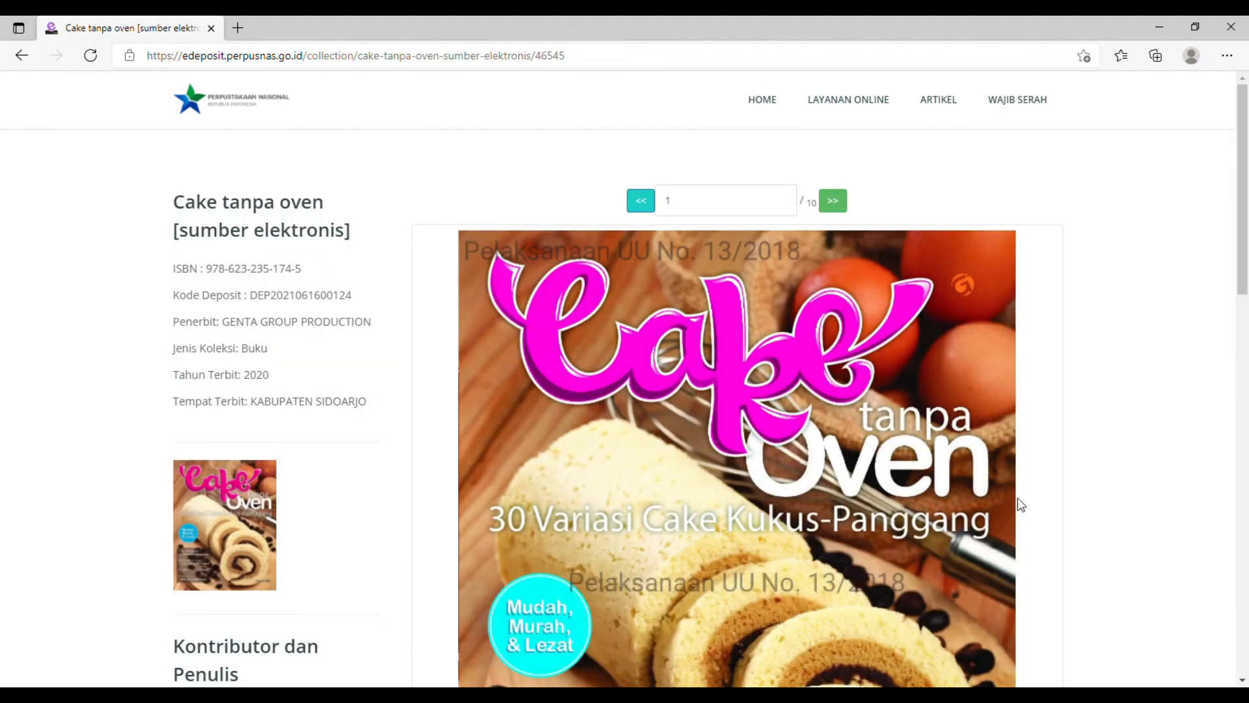
scroll(763, 284, "down", 2)
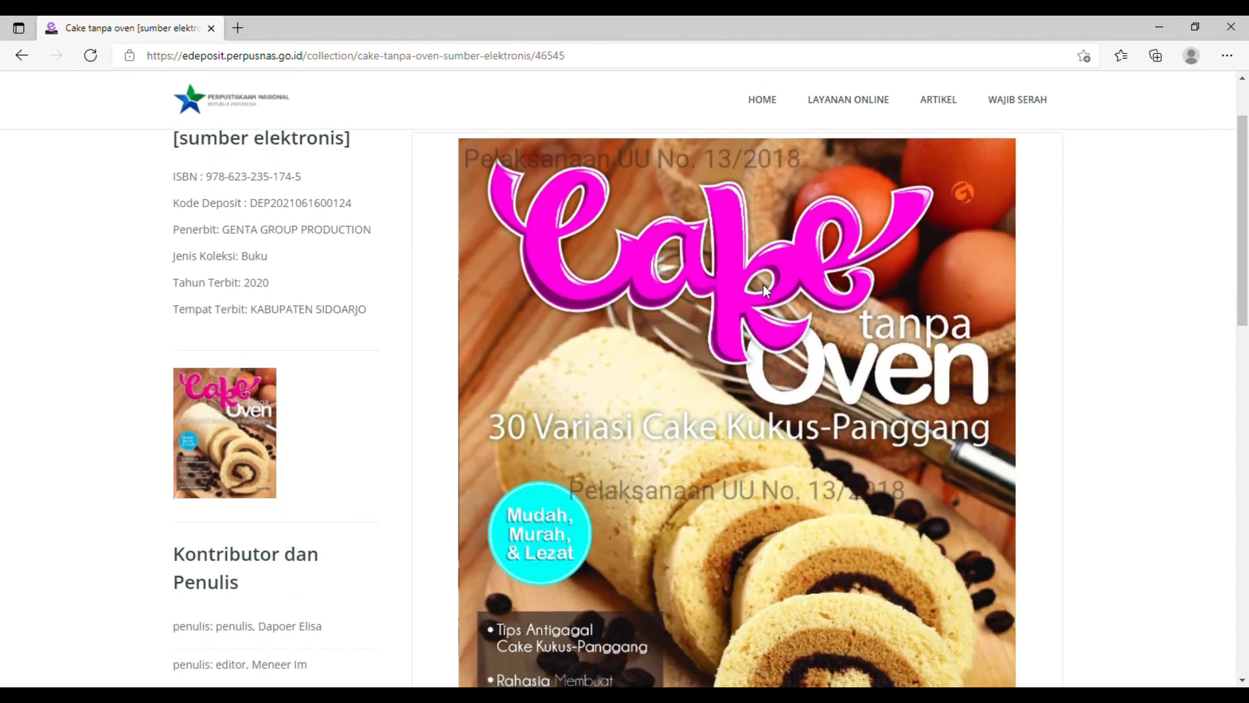
scroll(764, 288, "down", 5)
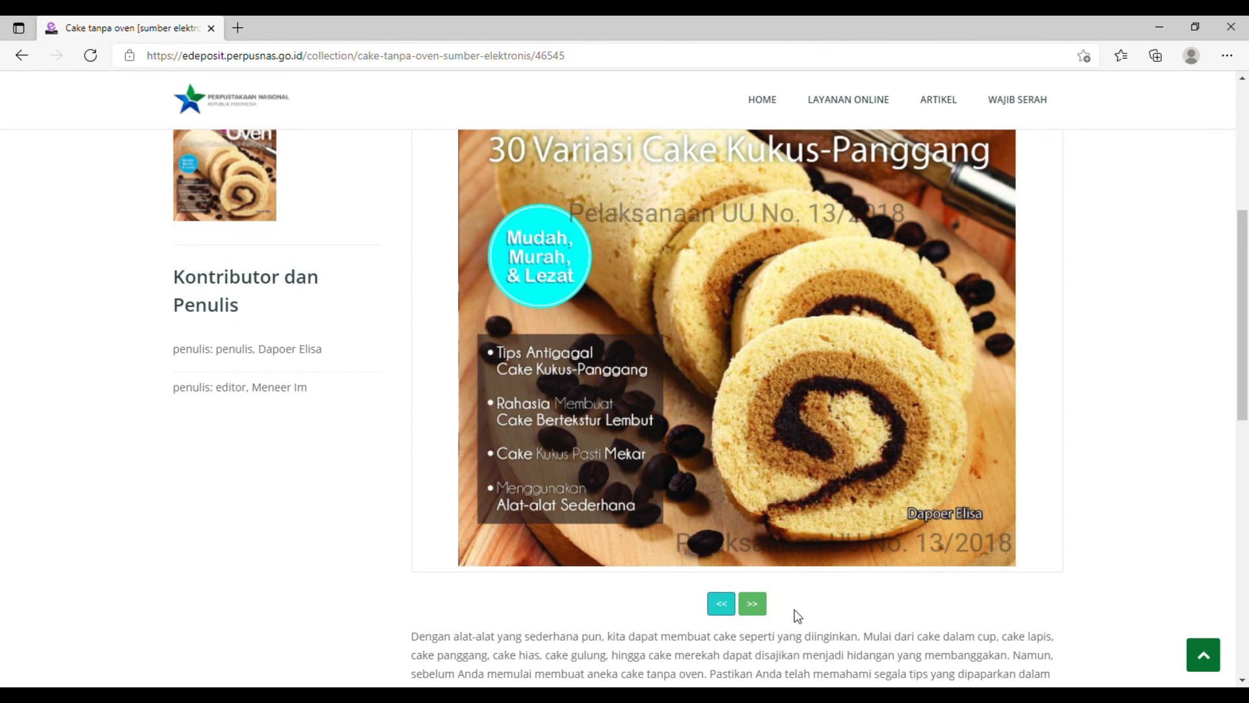
- Advance the Cake tanpa oven preview to page 2 and on to page 3, viewing each page down to its end
left_click(752, 604)
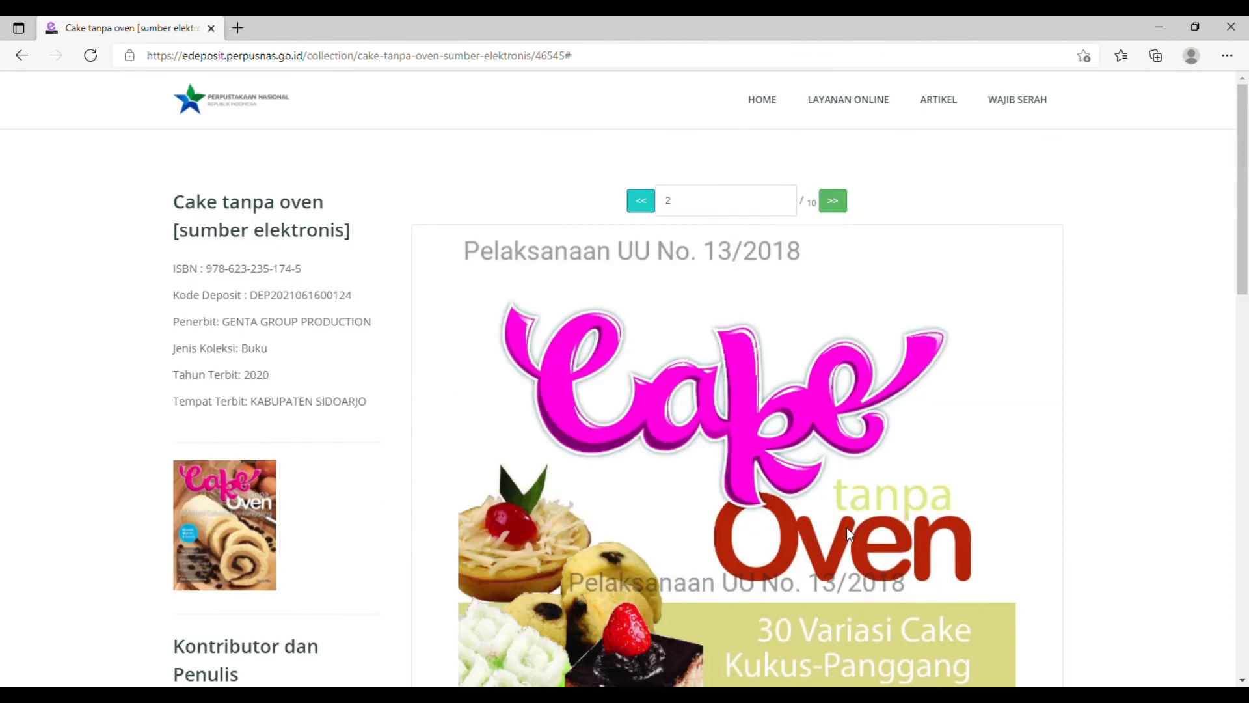
scroll(982, 453, "down", 7)
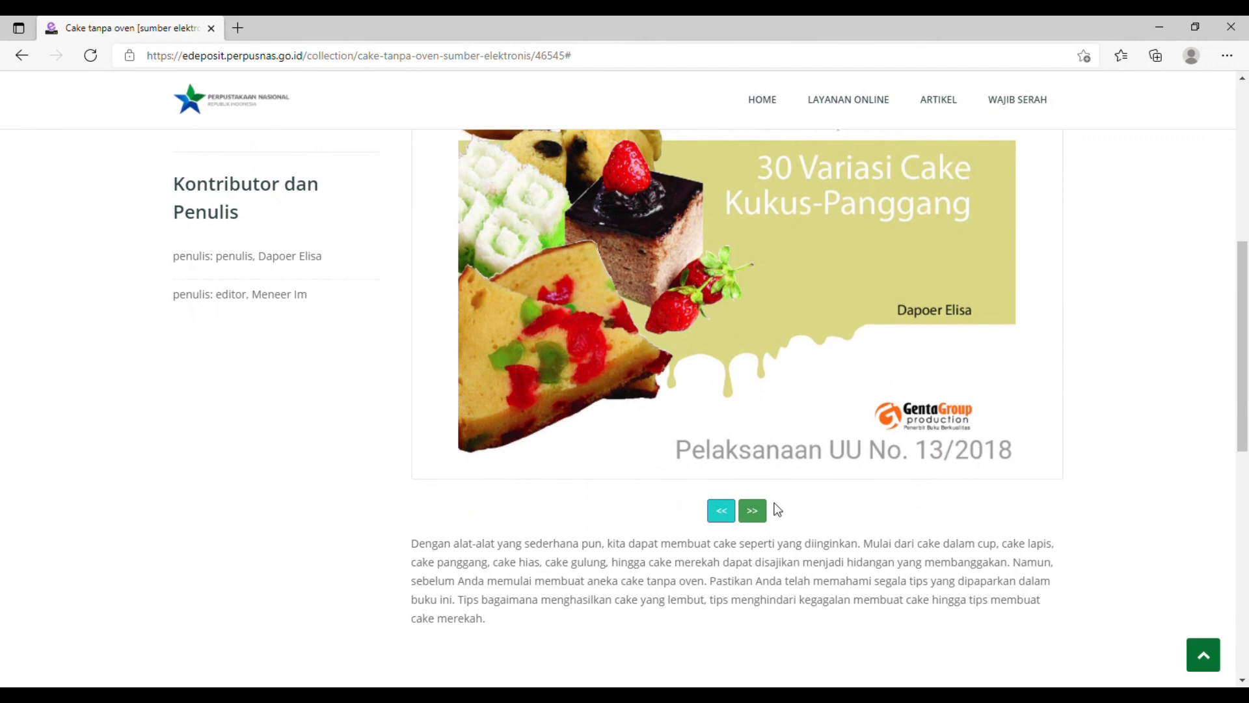
left_click(760, 513)
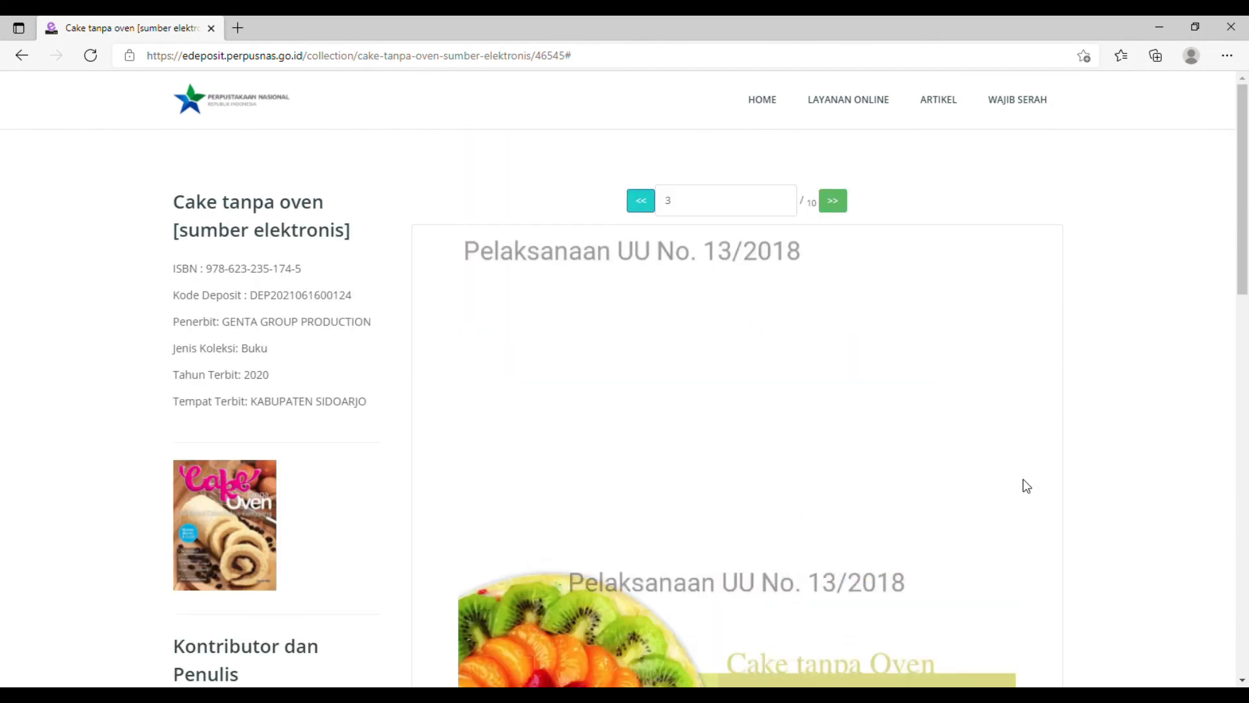
scroll(1026, 486, "down", 1)
scroll(1026, 486, "down", 4)
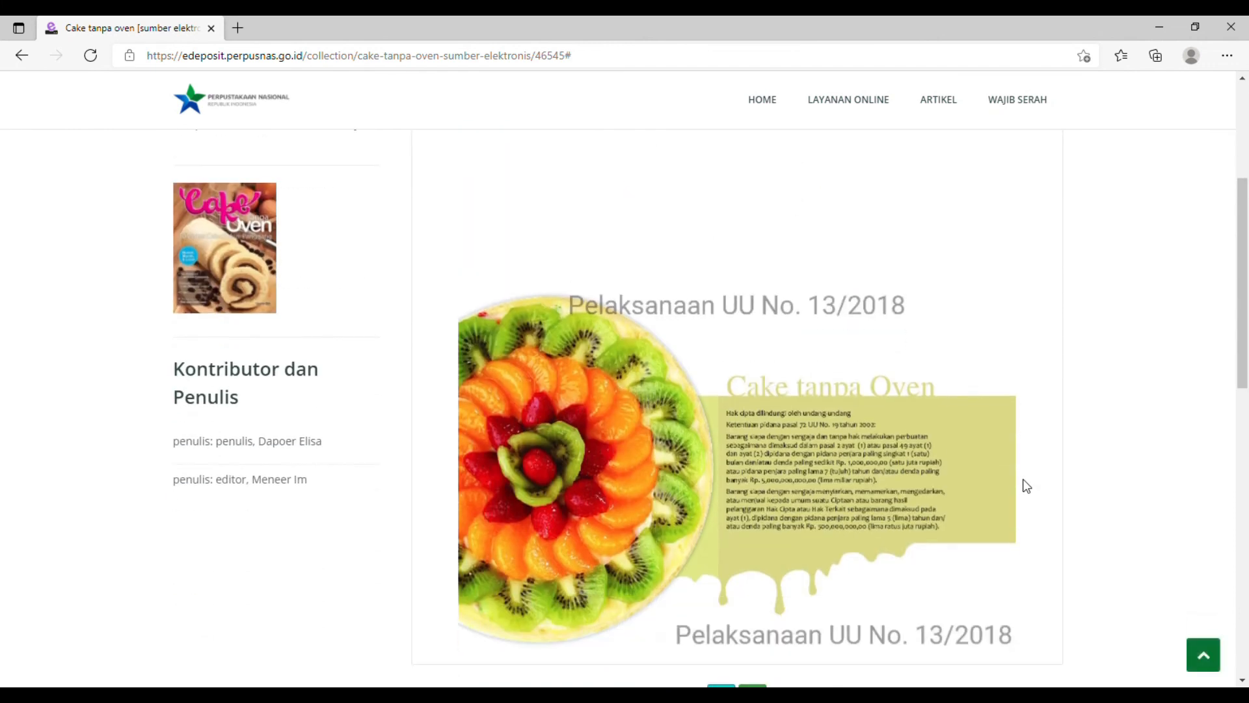
scroll(1027, 486, "down", 1)
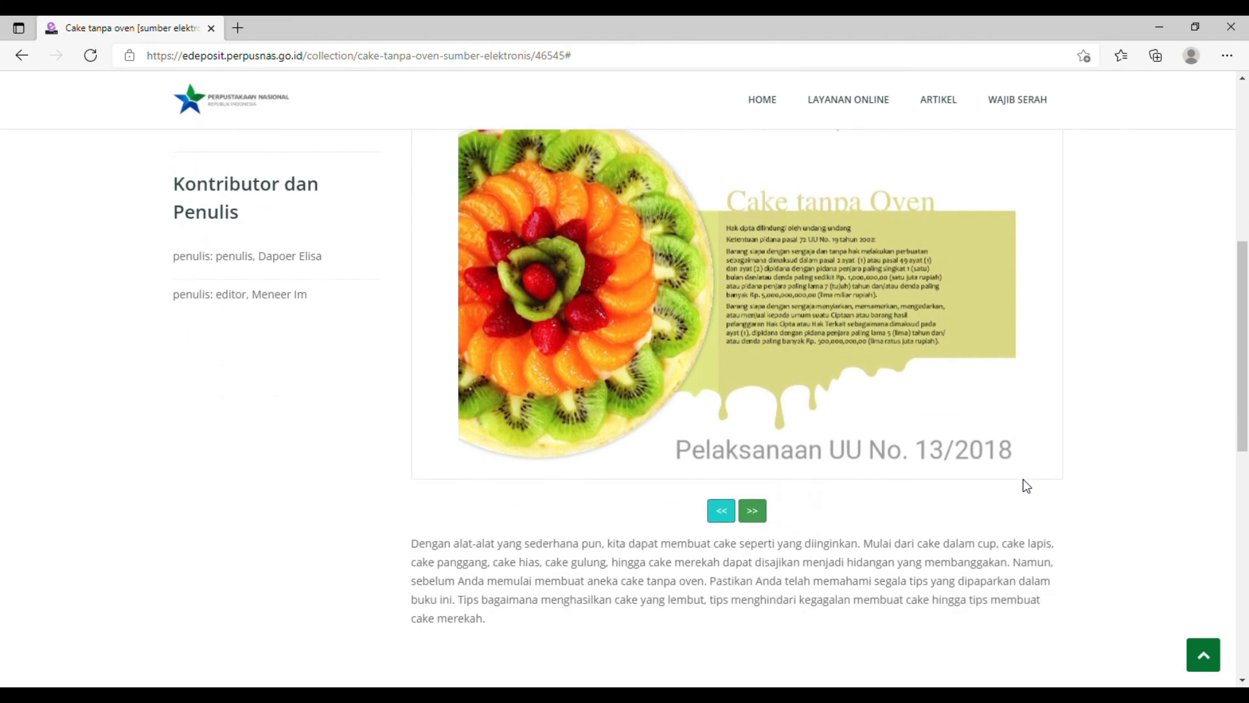
- Page forward twice from page 3 of the book preview and view both pages, finishing at the book description
left_click(761, 513)
scroll(837, 494, "down", 2)
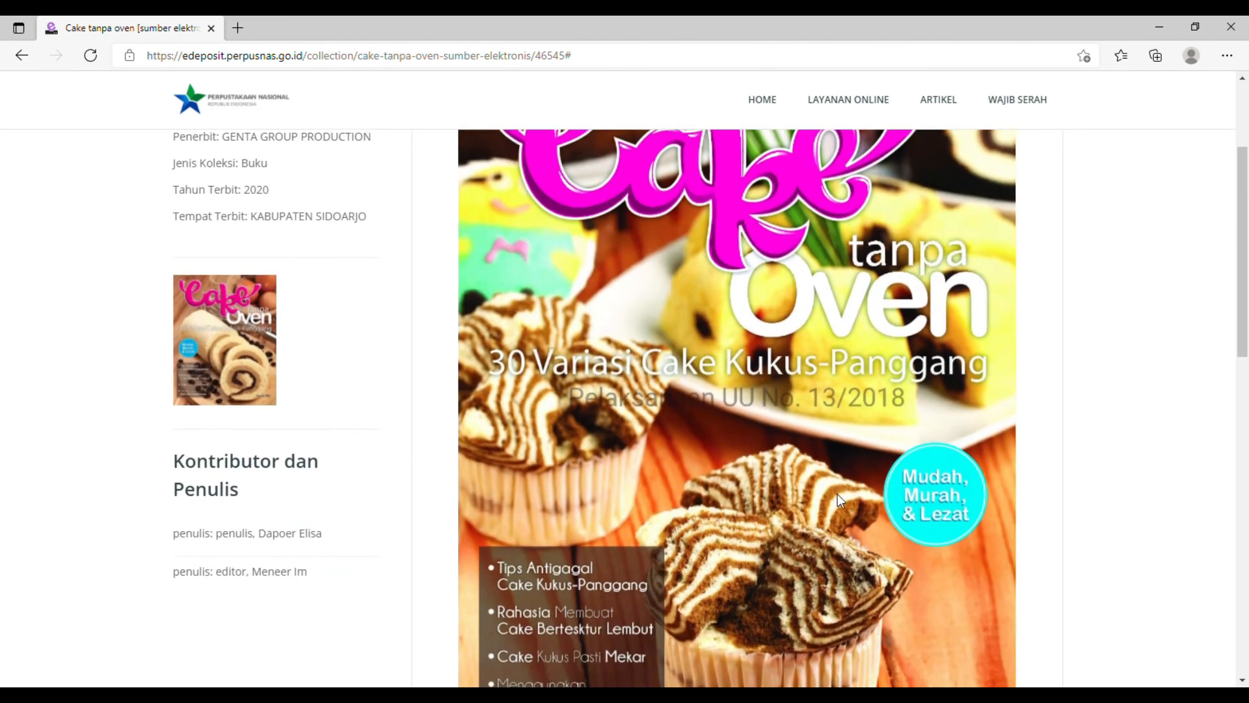
scroll(837, 494, "down", 2)
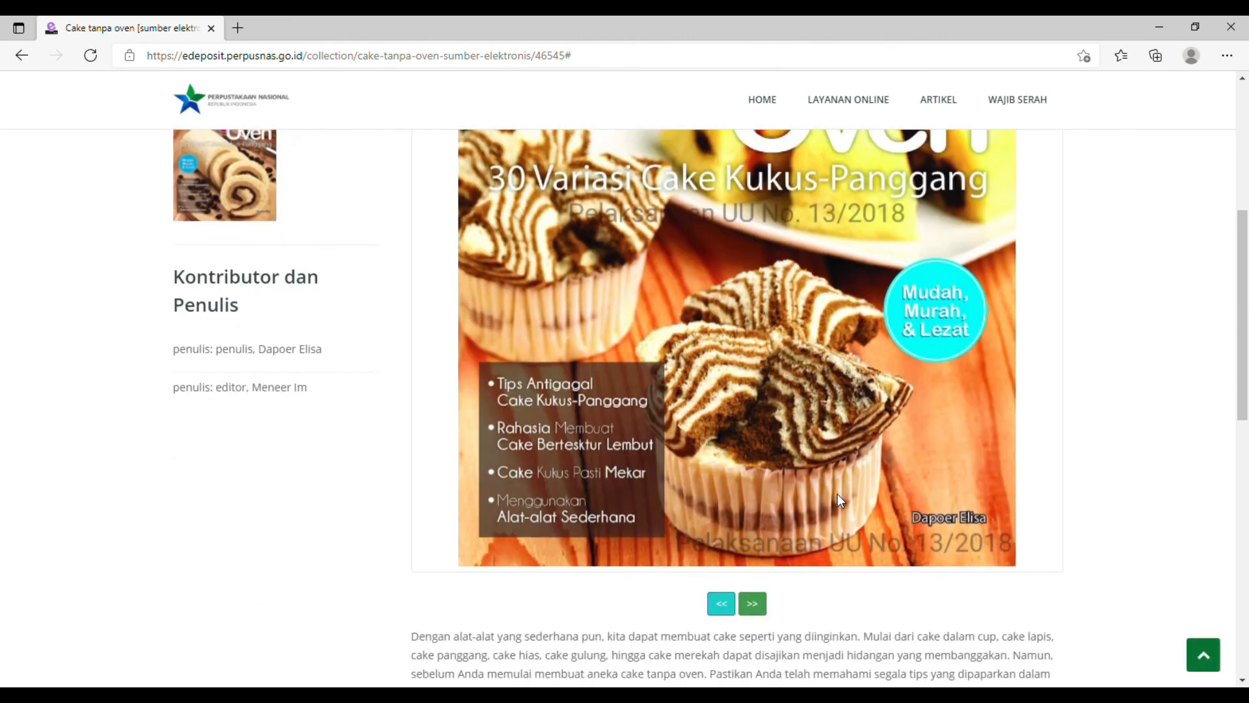
left_click(753, 604)
scroll(939, 565, "down", 6)
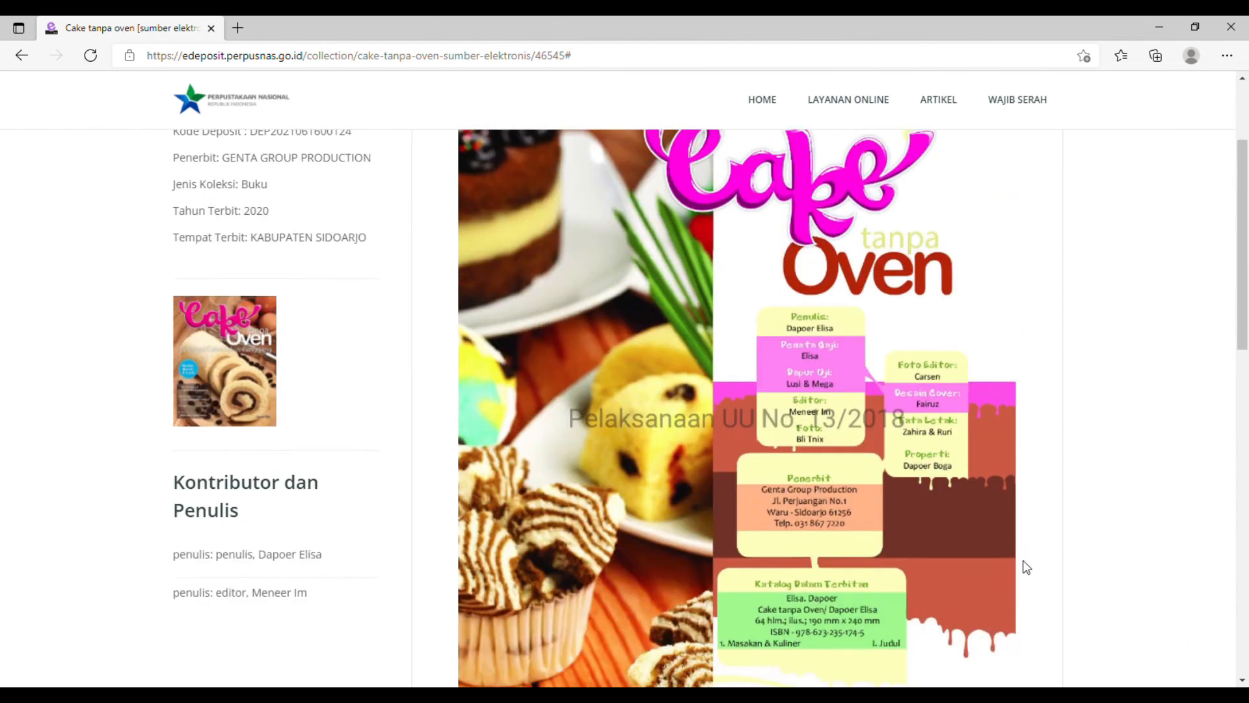
scroll(1023, 566, "down", 1)
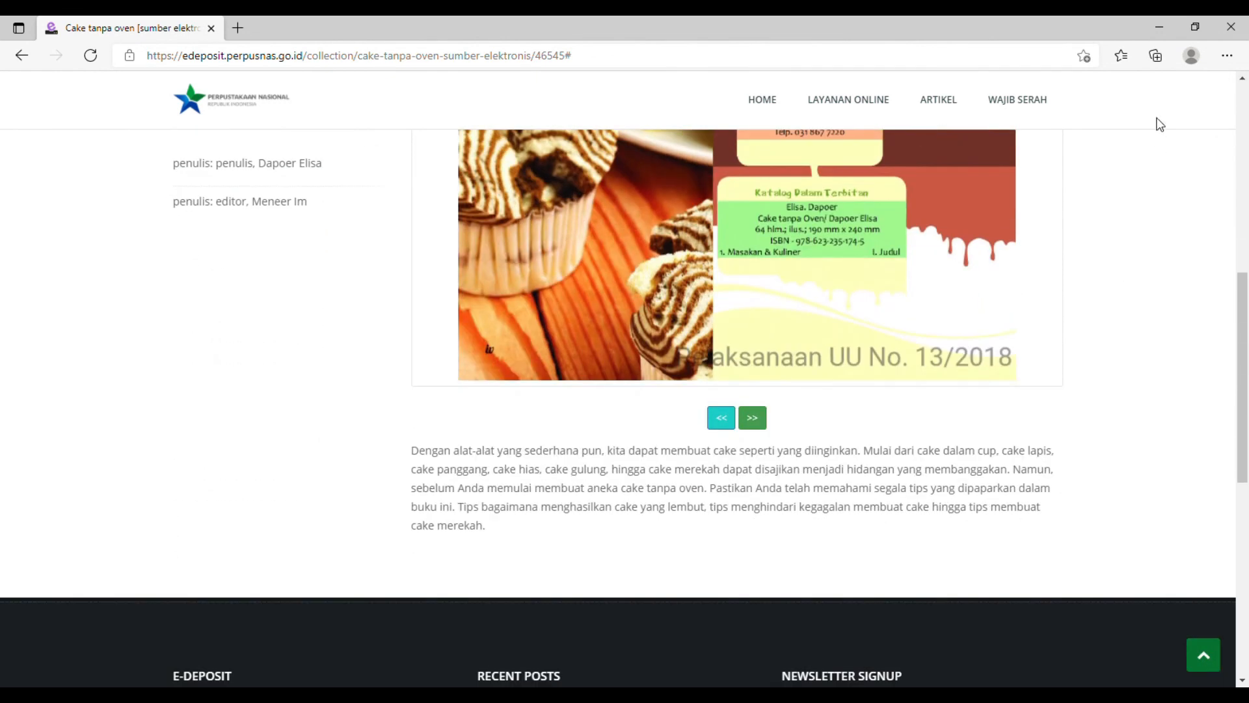